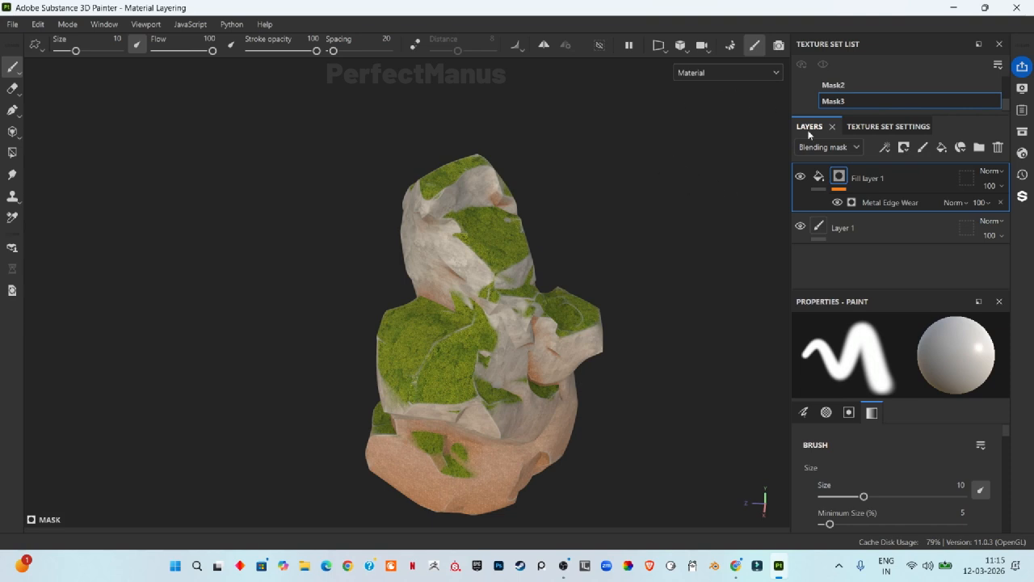
- Look through the Material Layering sub-stack and its Mask2 and Mask3 layers in the existing rock project
scroll(836, 101, "up", 3)
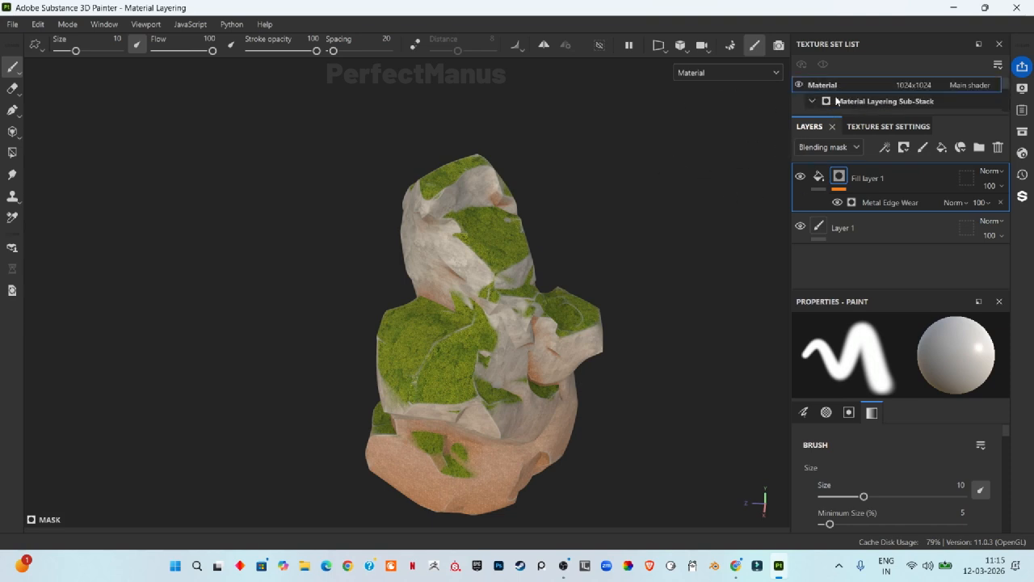
left_click(834, 86)
left_click(838, 102)
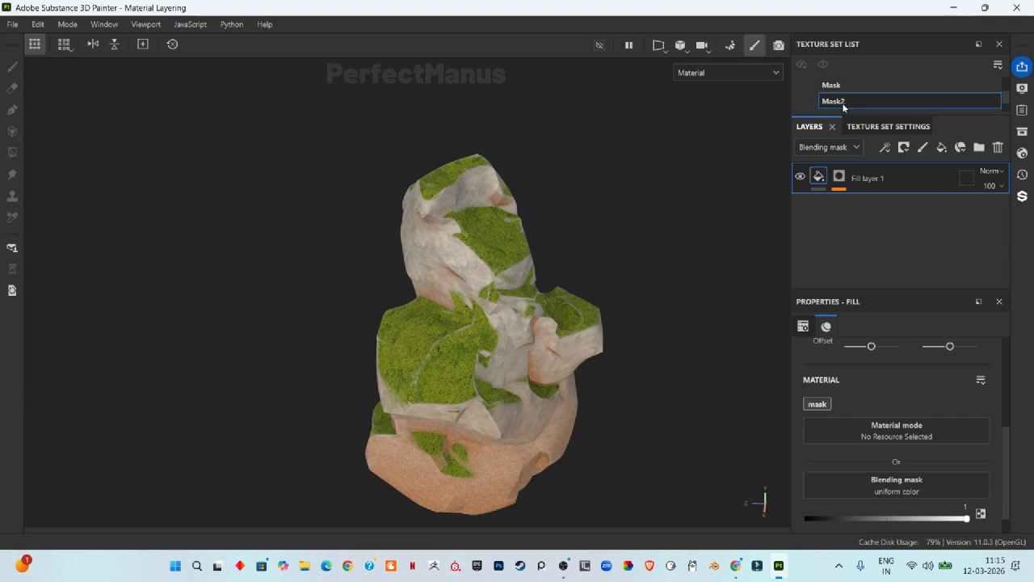
scroll(842, 104, "down", 1)
left_click(840, 101)
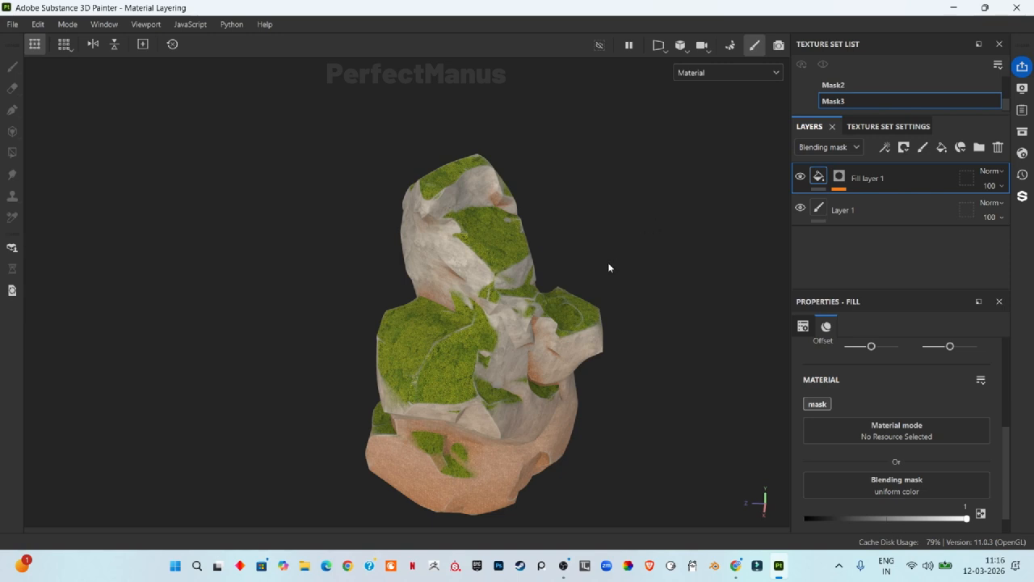
- Try to load the rock mesh from the Downloads folder into the current project through the project configuration
left_click(12, 24)
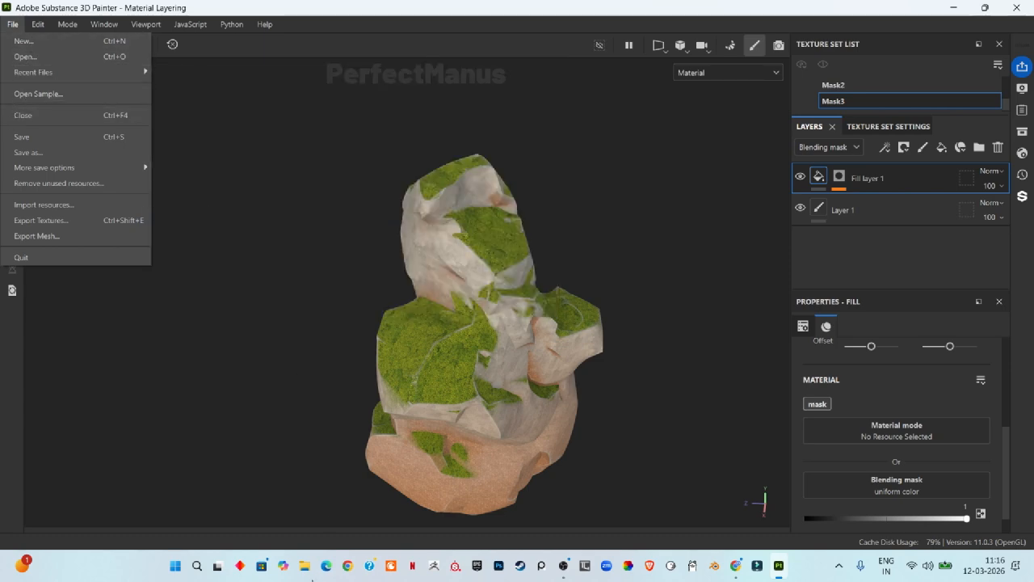
left_click(304, 565)
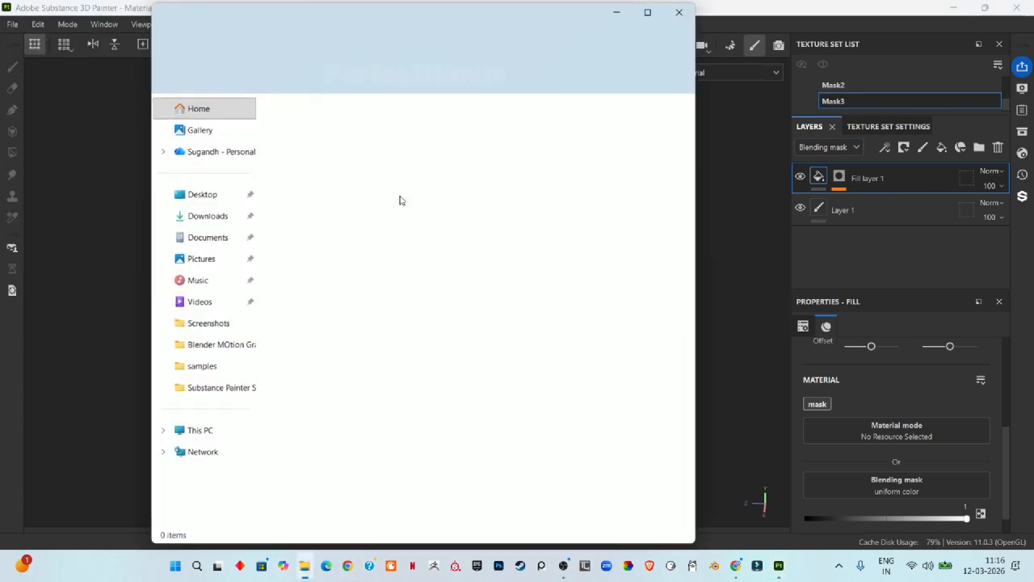
left_click_drag(462, 5, 820, 172)
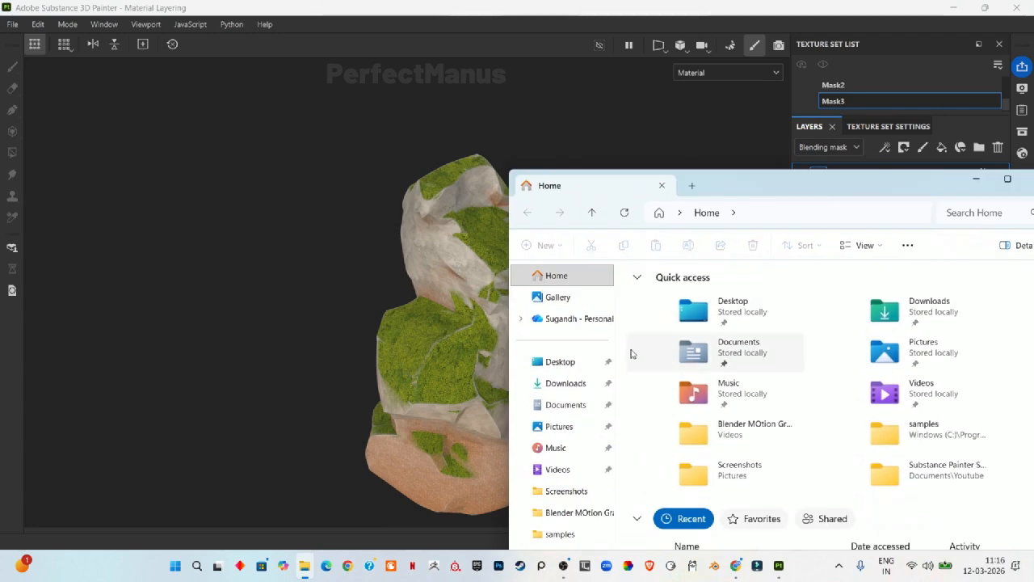
left_click(580, 382)
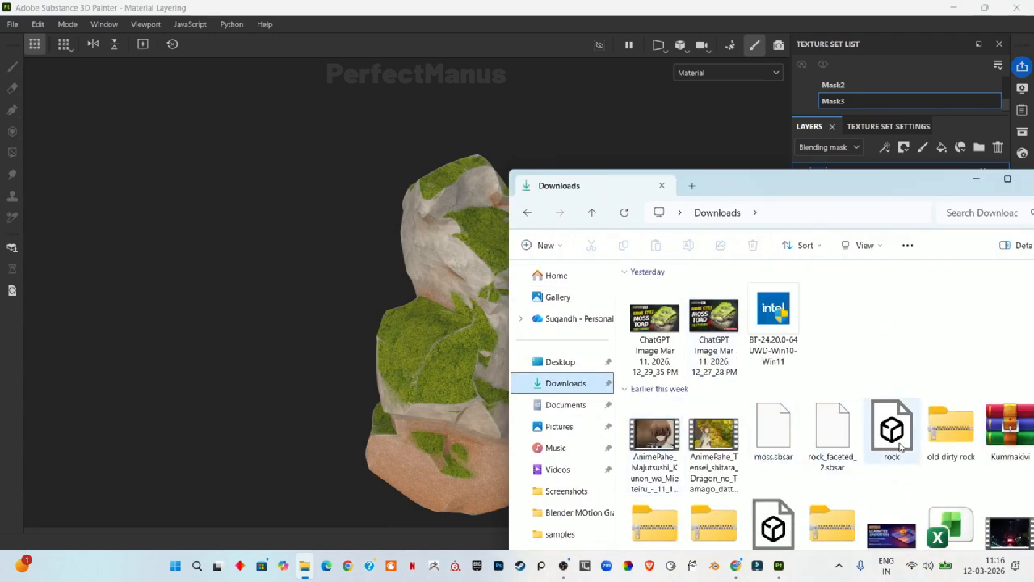
left_click(900, 444)
left_click_drag(901, 445, 341, 350)
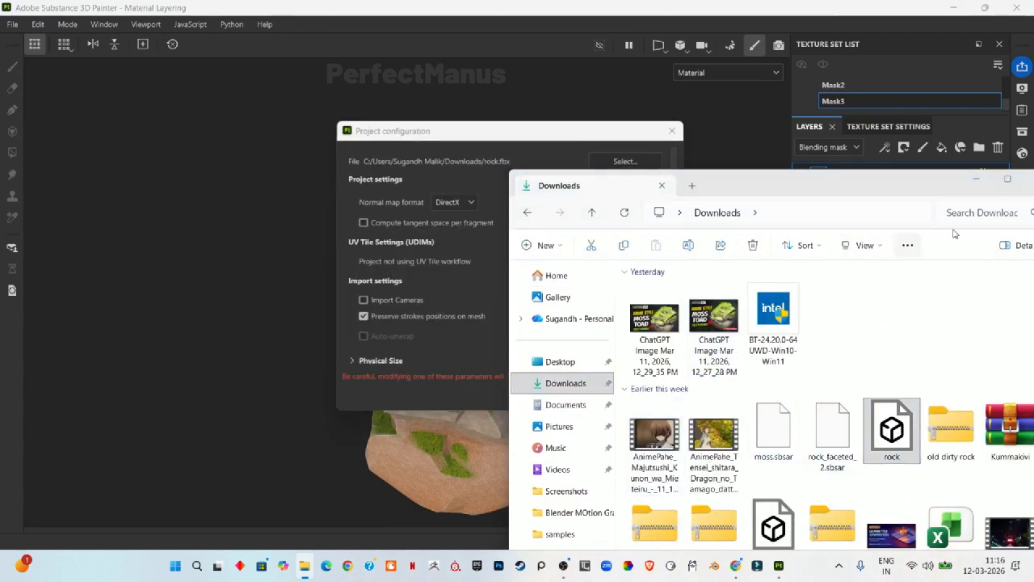
left_click(974, 179)
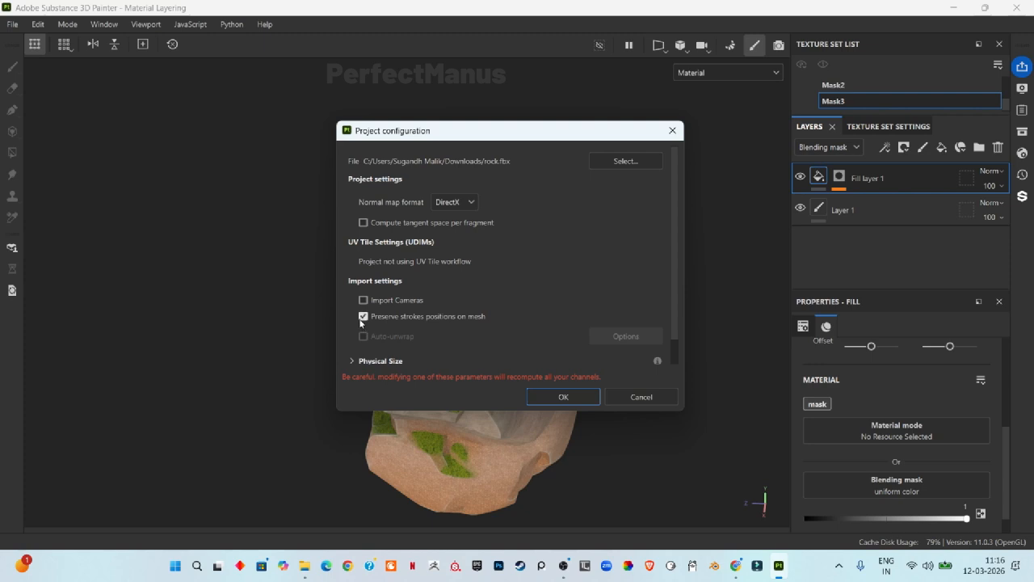
left_click(362, 316)
left_click(563, 397)
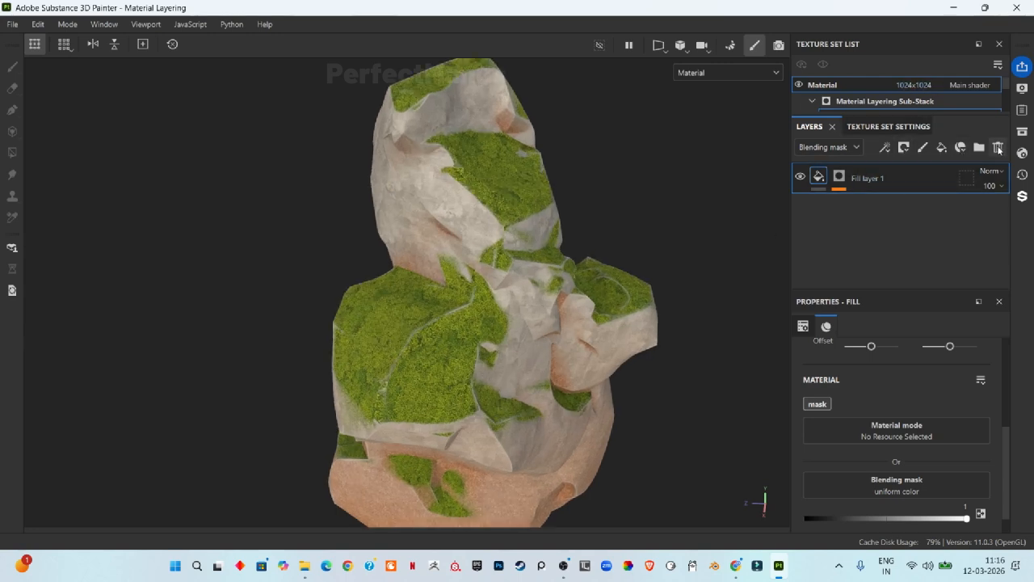
- Create a new PBR - Metallic Roughness Alpha-blend project from rock.fbx in Downloads, discarding the open project's changes
left_click(12, 24)
left_click(32, 39)
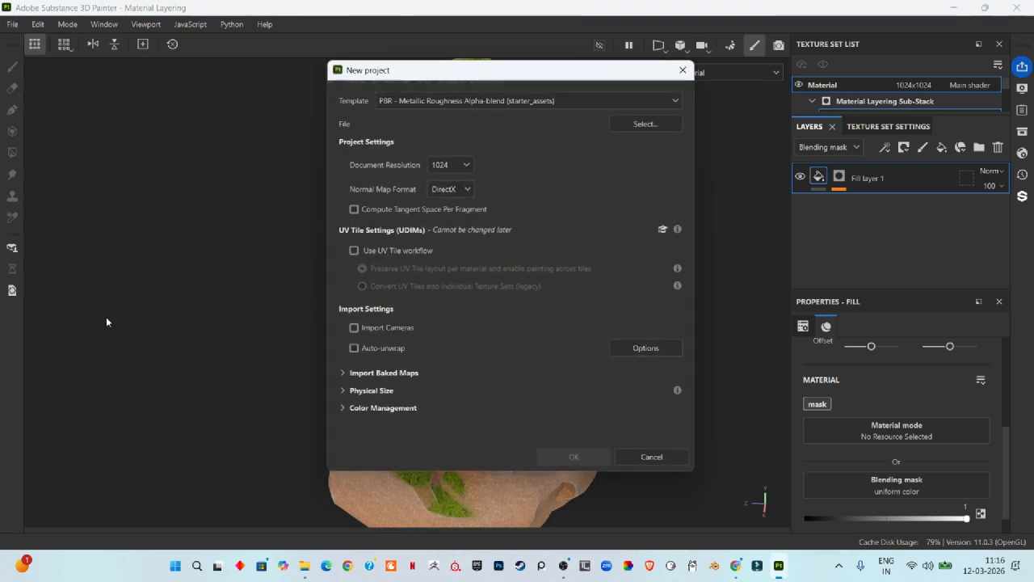
left_click(641, 124)
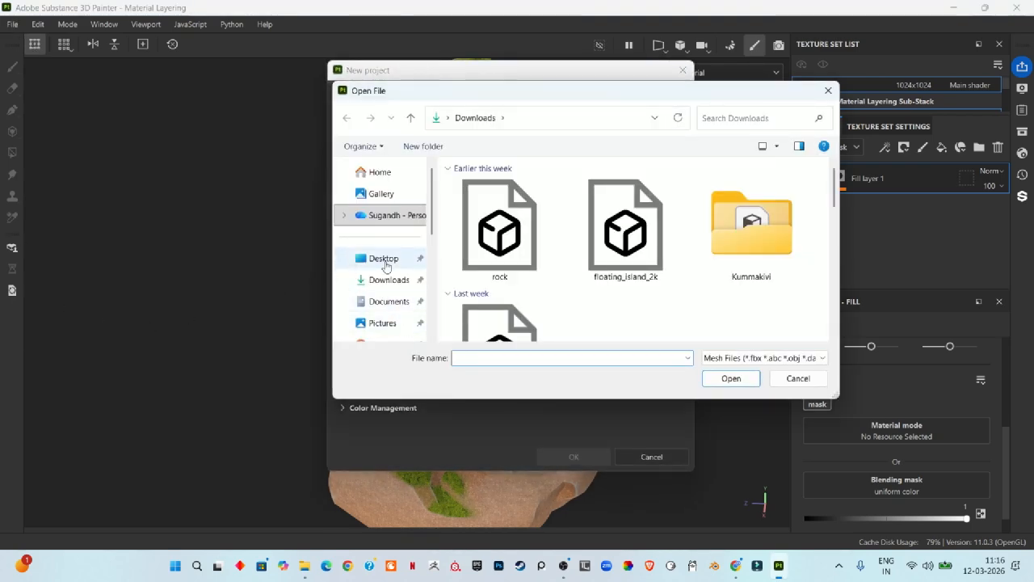
left_click(384, 280)
left_click(499, 230)
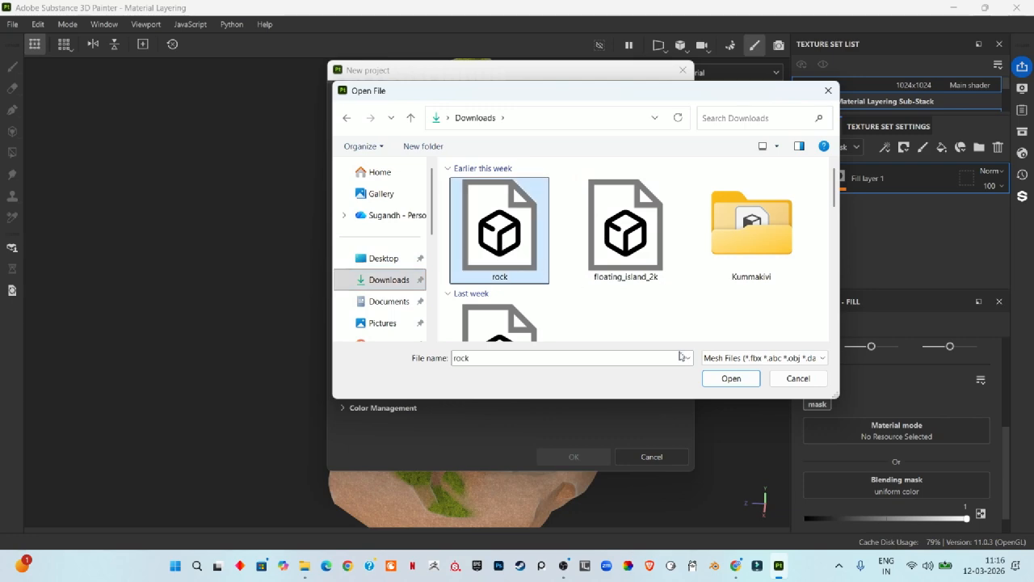
left_click(714, 377)
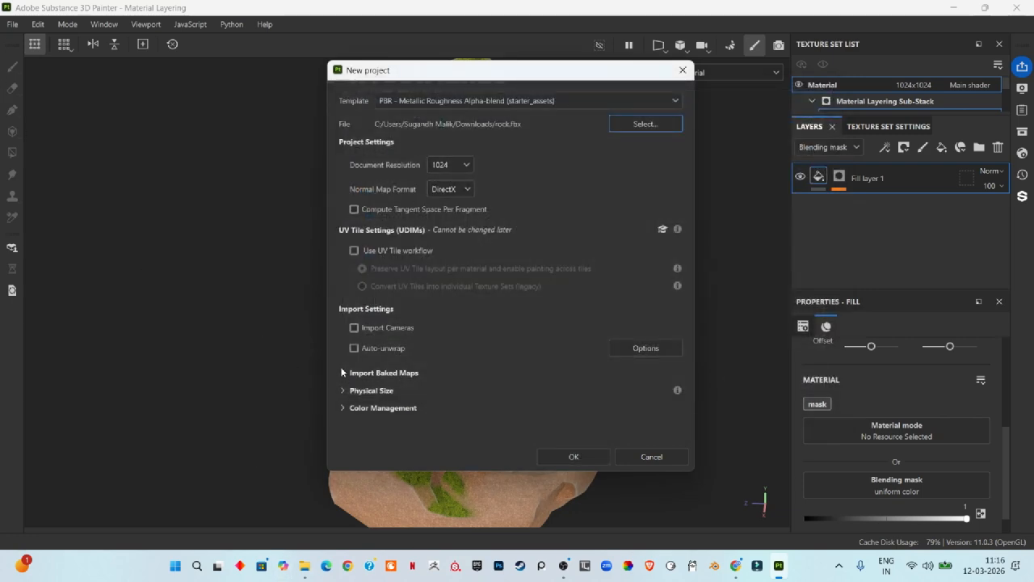
left_click(581, 457)
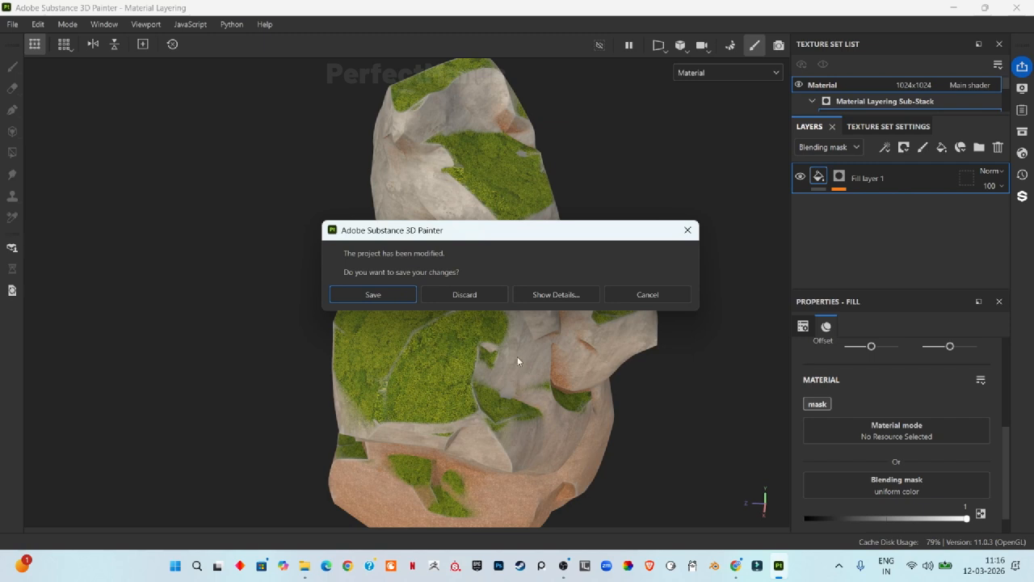
left_click(458, 293)
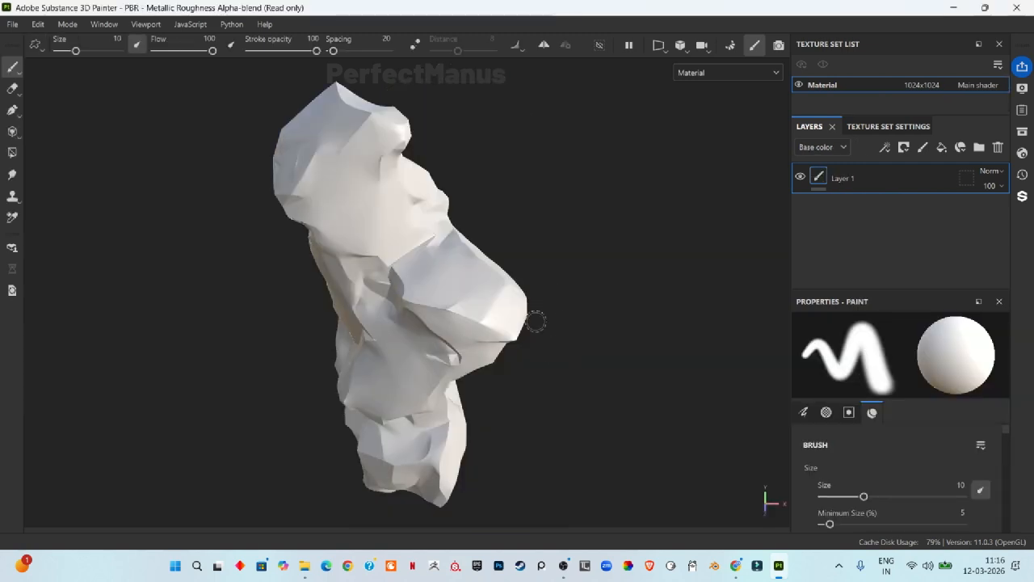
- Frame the whole rock in the viewport and set the camera to Perspective view
scroll(462, 322, "down", 2)
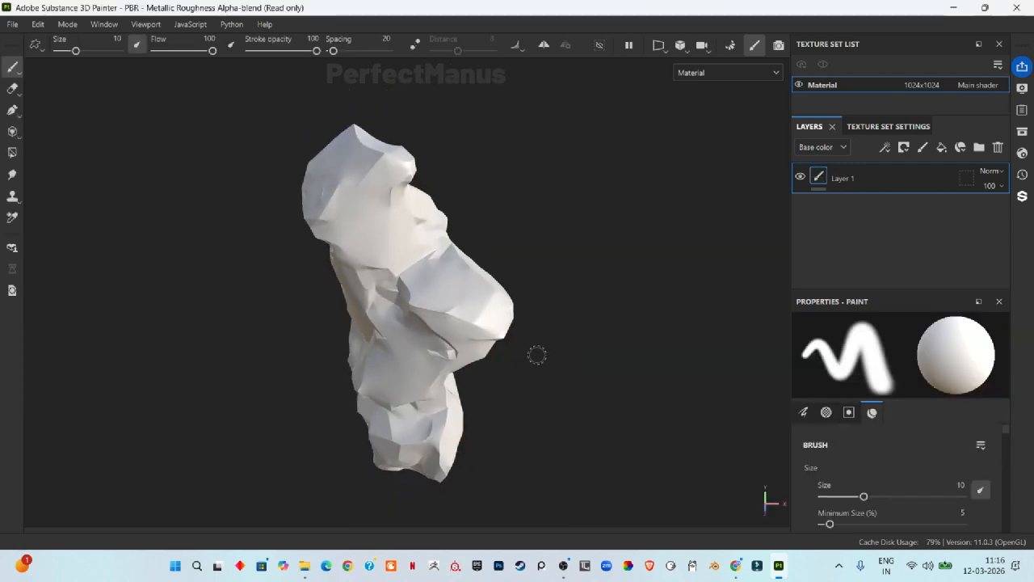
left_click_drag(537, 355, 605, 376, "alt")
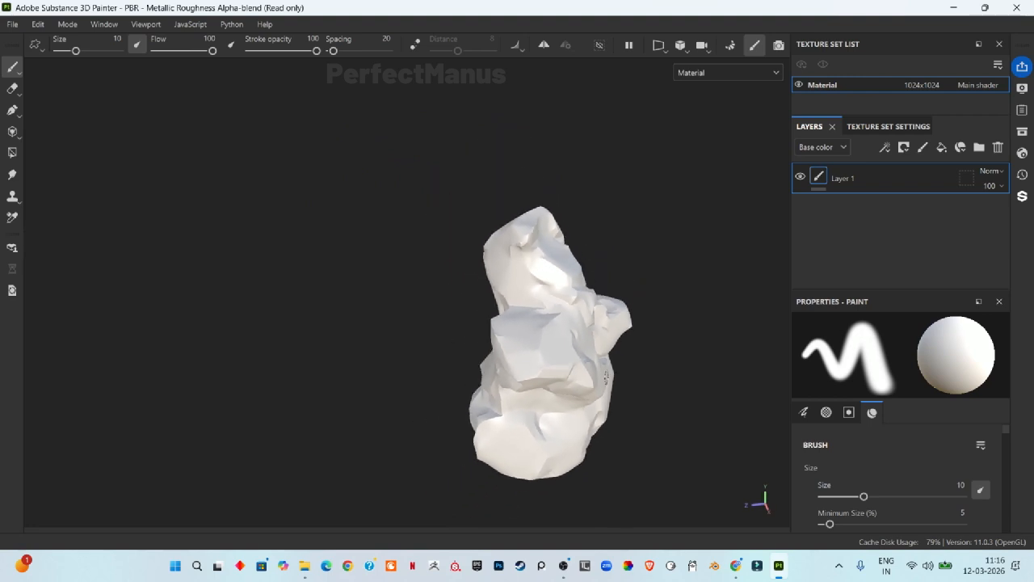
mouse_move(690, 390)
left_mouse_down("alt")
mouse_move(582, 357)
mouse_move(473, 352)
mouse_move(554, 331)
left_mouse_up("alt")
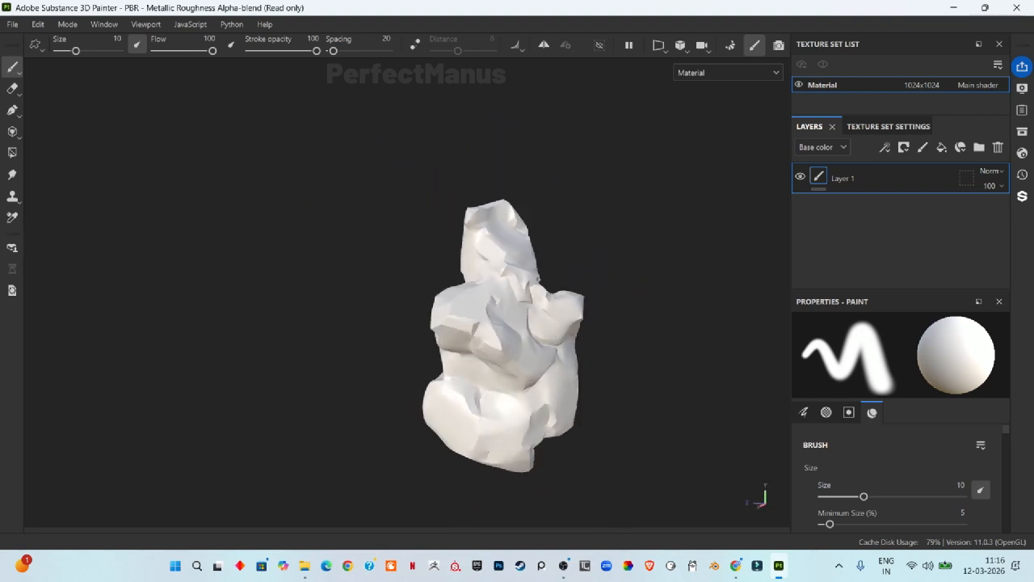
key("f")
left_click(680, 45)
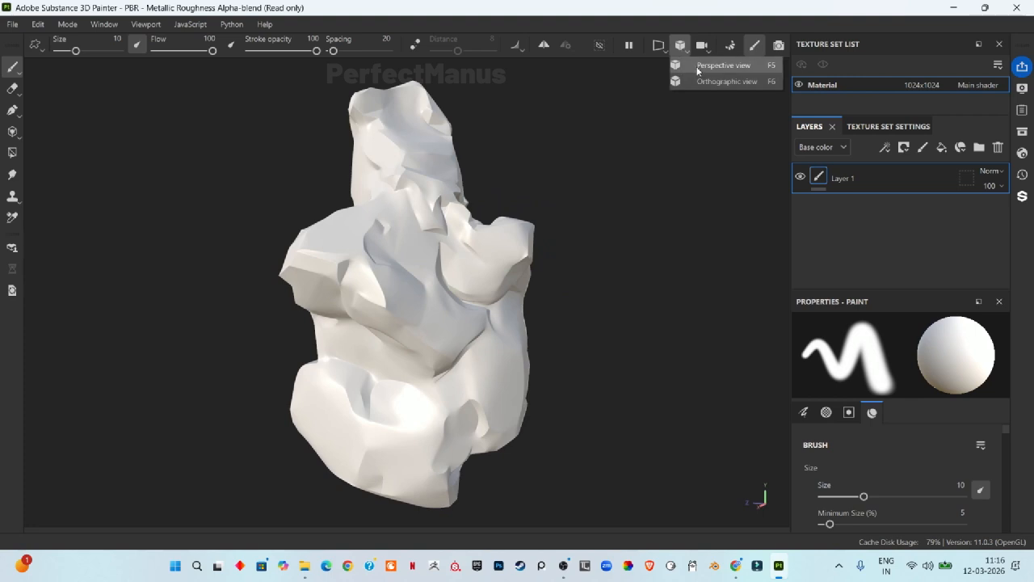
left_click(697, 71)
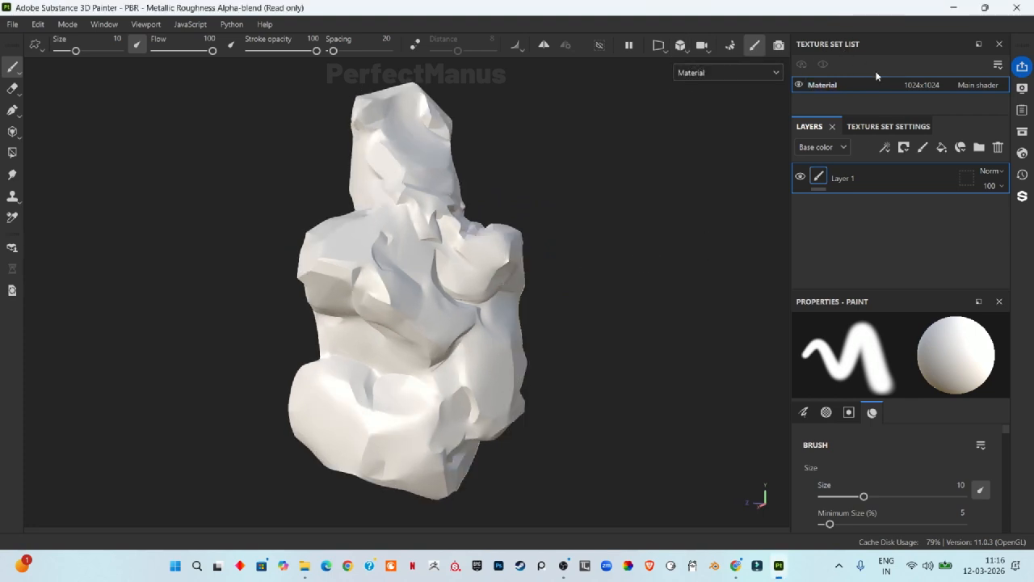
- Check the rock's UV layout in the 2D view, and return to the 3D view to inspect its surface
left_click(659, 46)
left_click(679, 81)
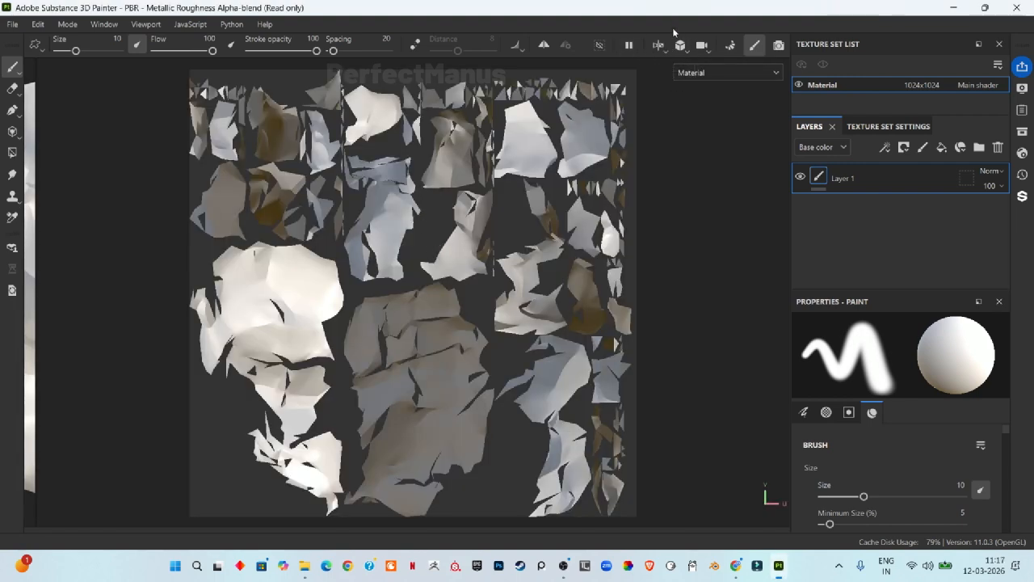
left_click(659, 46)
left_click(676, 81)
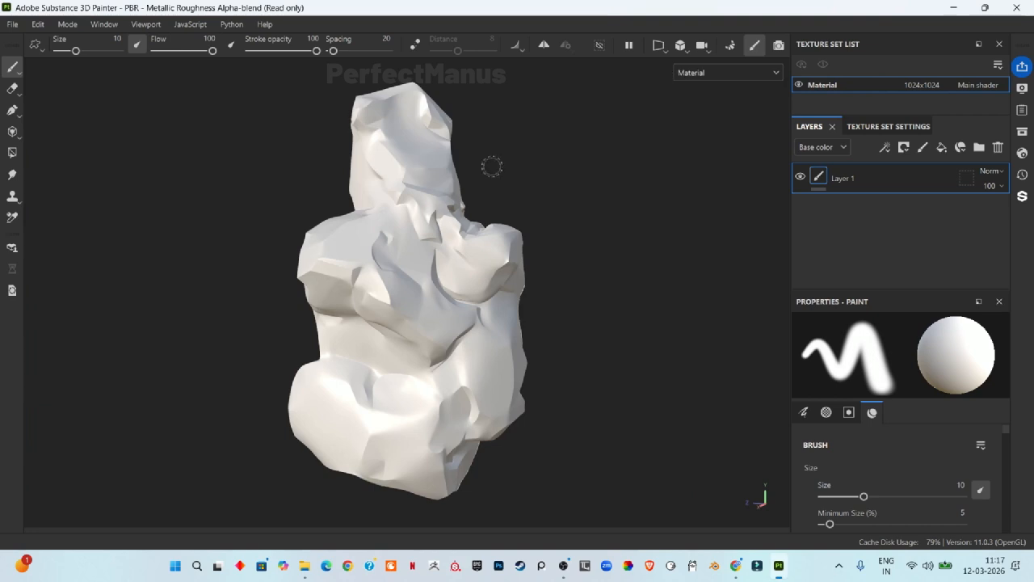
scroll(412, 319, "up", 5)
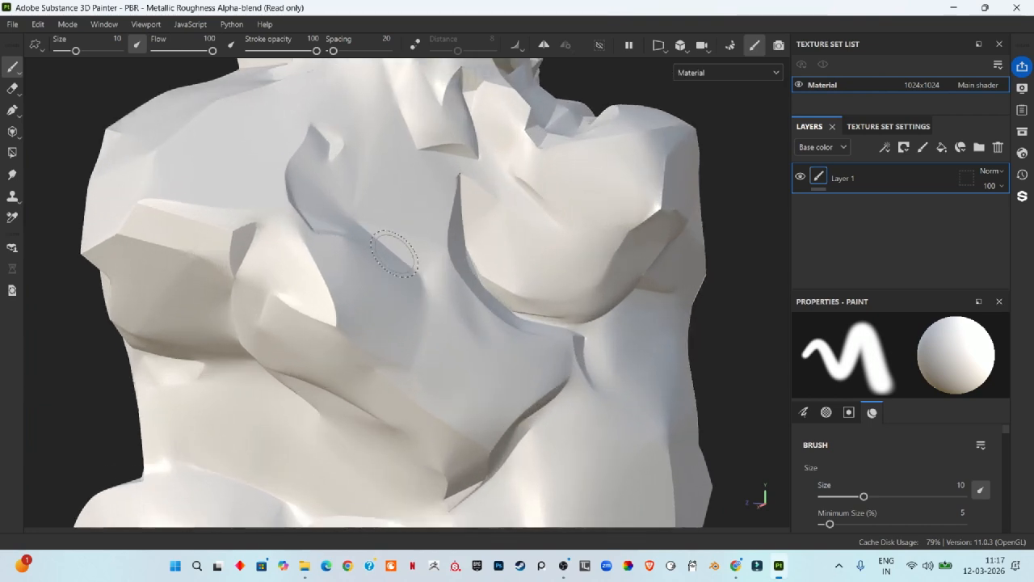
scroll(406, 226, "down", 5)
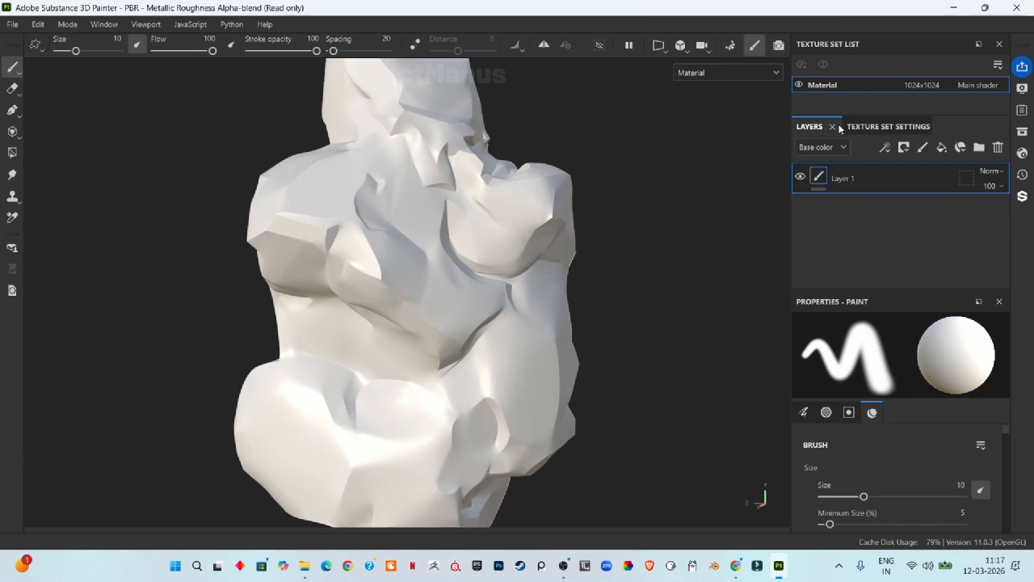
- Enter mesh map baking from the texture set settings and include the Height map in the bake
left_click(889, 127)
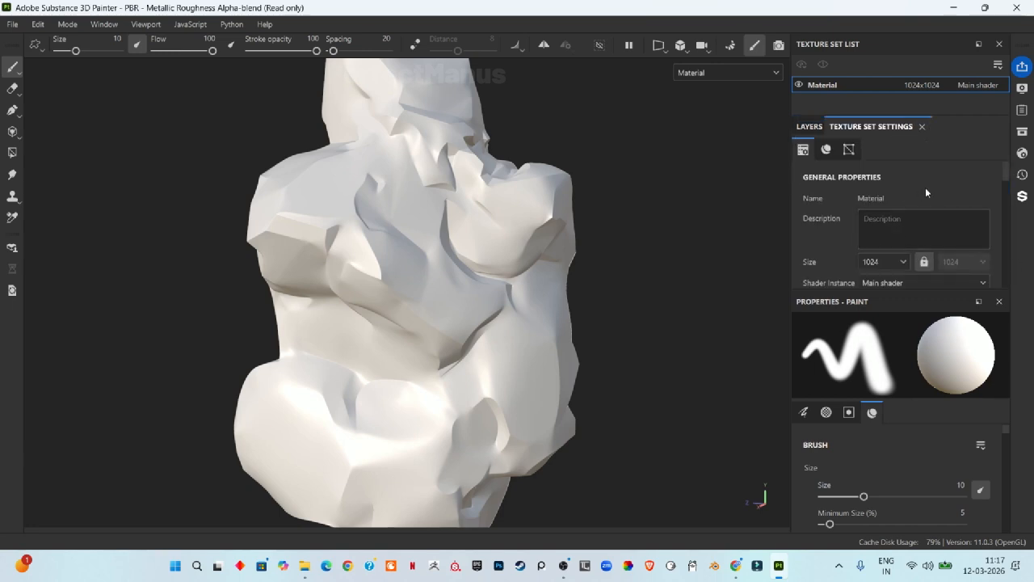
left_click(808, 126)
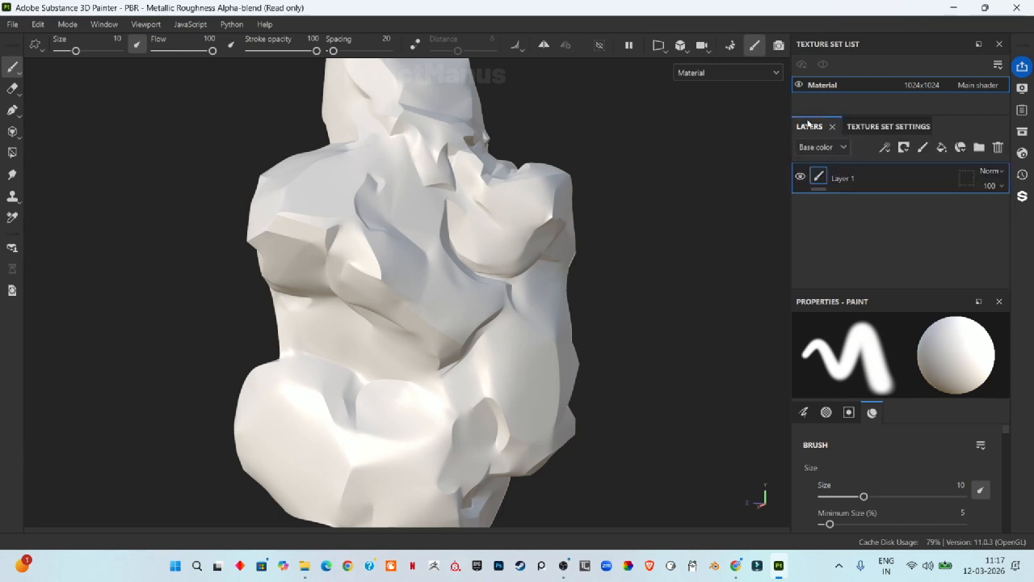
left_click(898, 126)
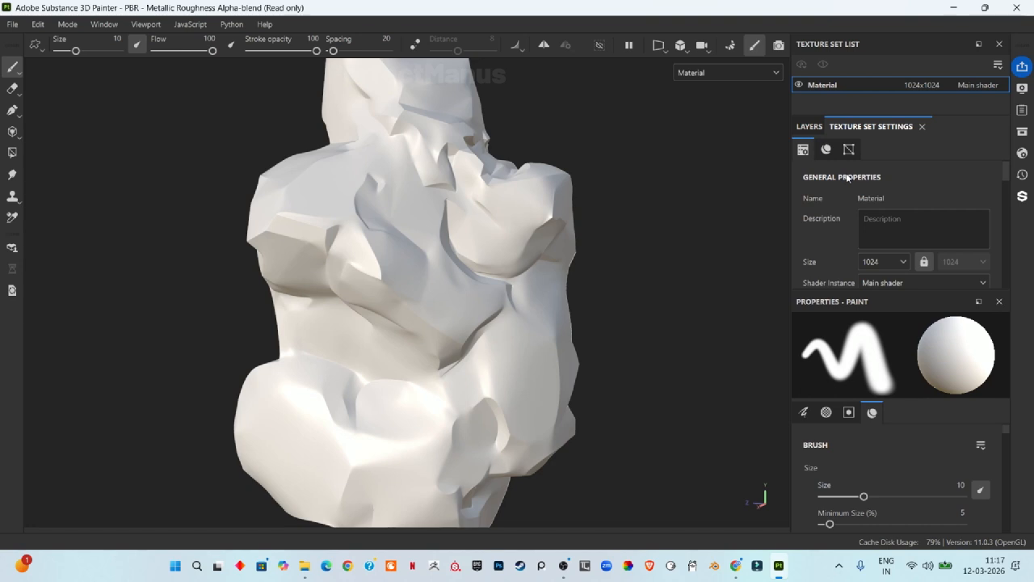
scroll(852, 182, "down", 10)
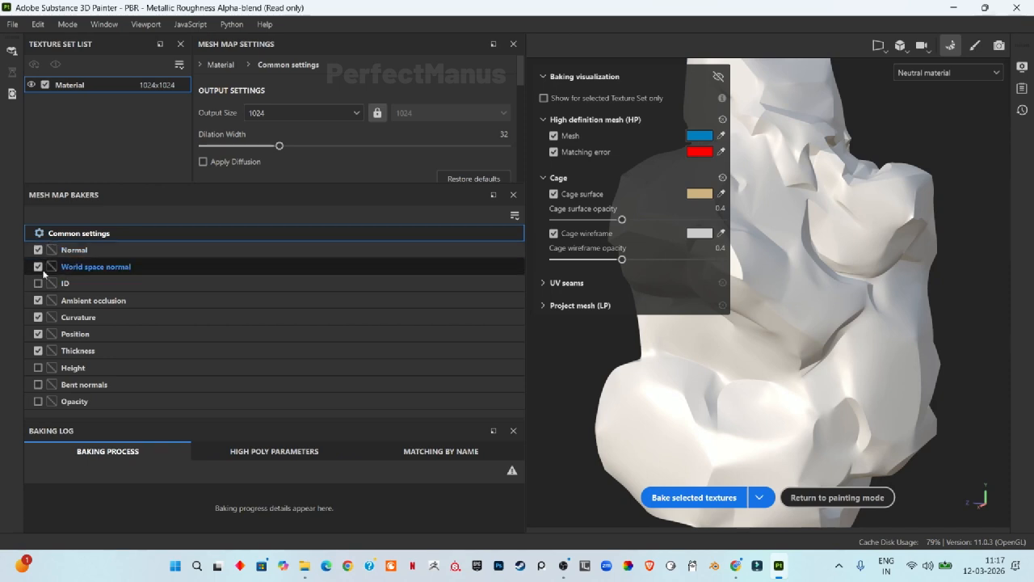
left_click(38, 369)
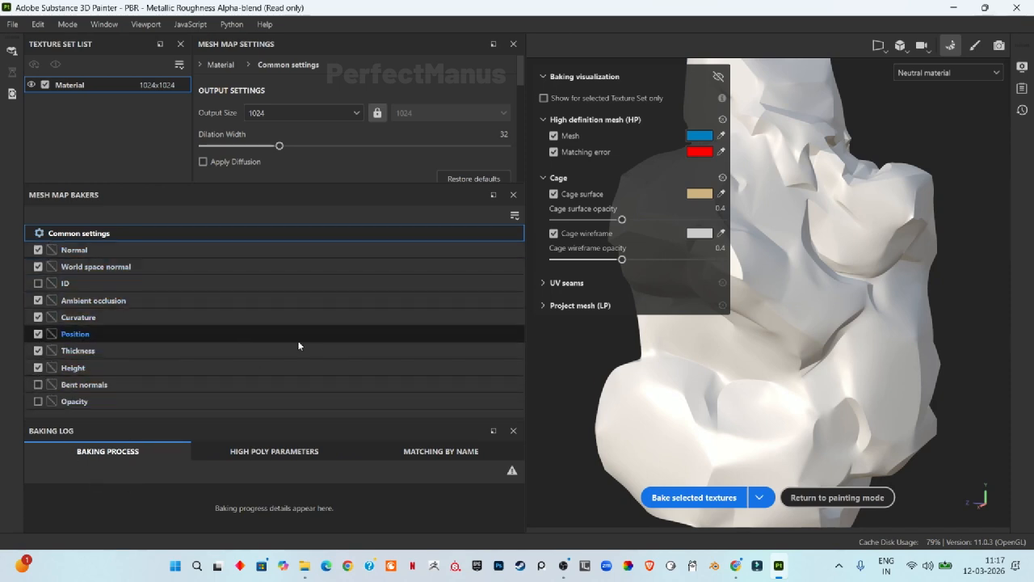
- Set the bake output size to 2048 and enable using the low poly mesh as the high poly mesh
left_click(327, 113)
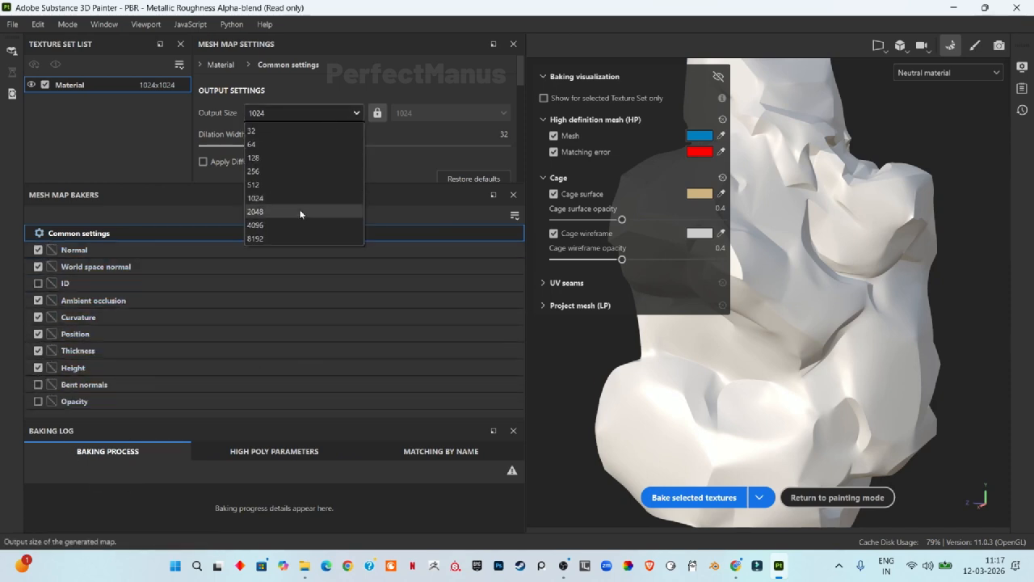
left_click(290, 217)
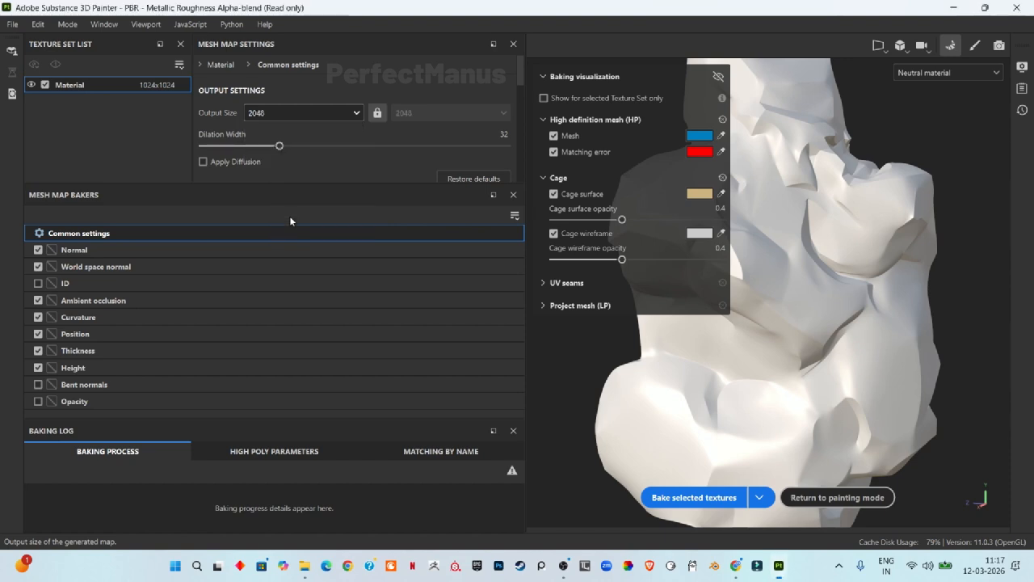
scroll(309, 121, "down", 1)
scroll(208, 123, "down", 2)
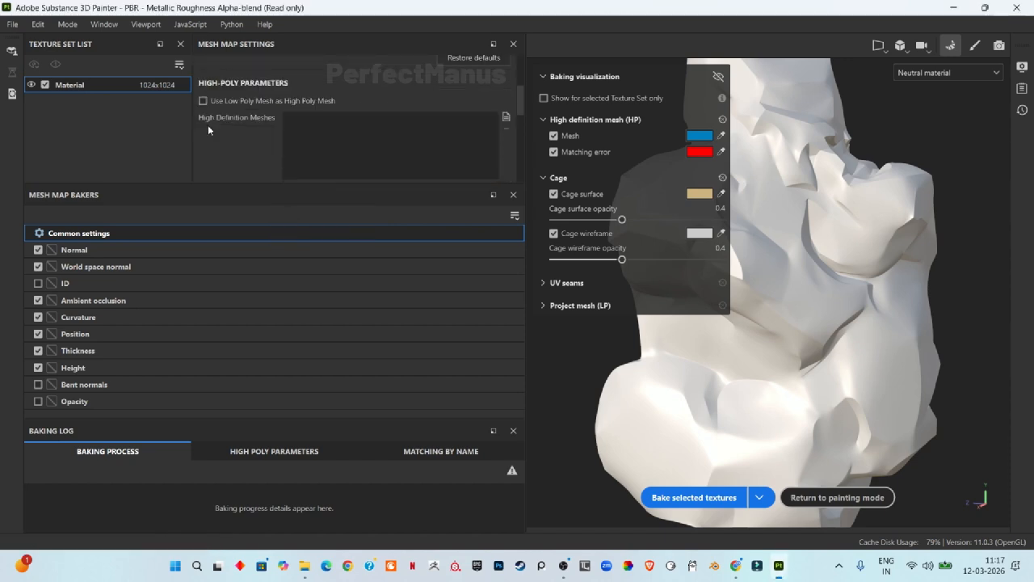
left_click(203, 100)
- Set the antialiasing of the mesh map bake to Supersampling 64x in the common settings
scroll(340, 136, "down", 3)
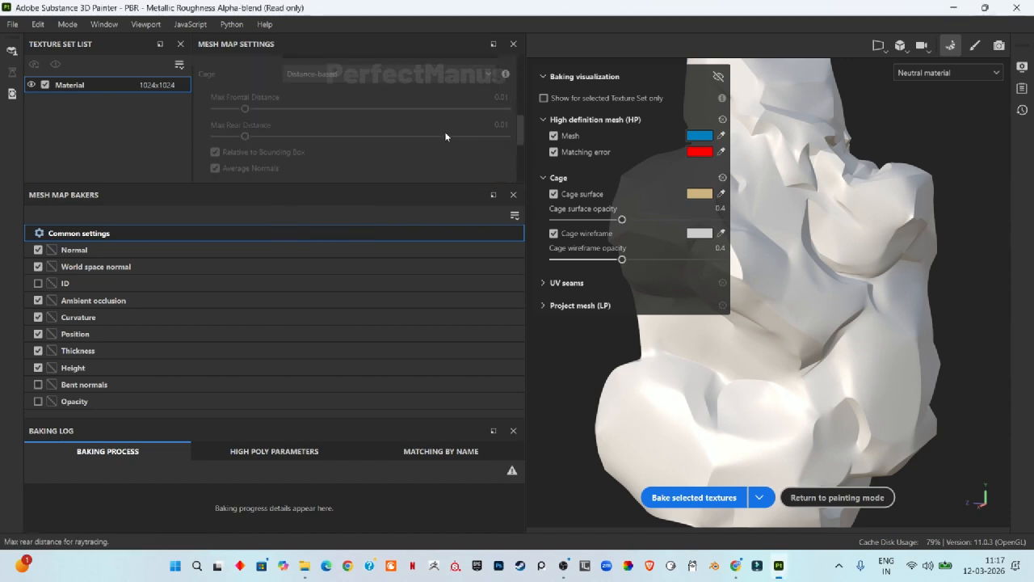
left_click(329, 139)
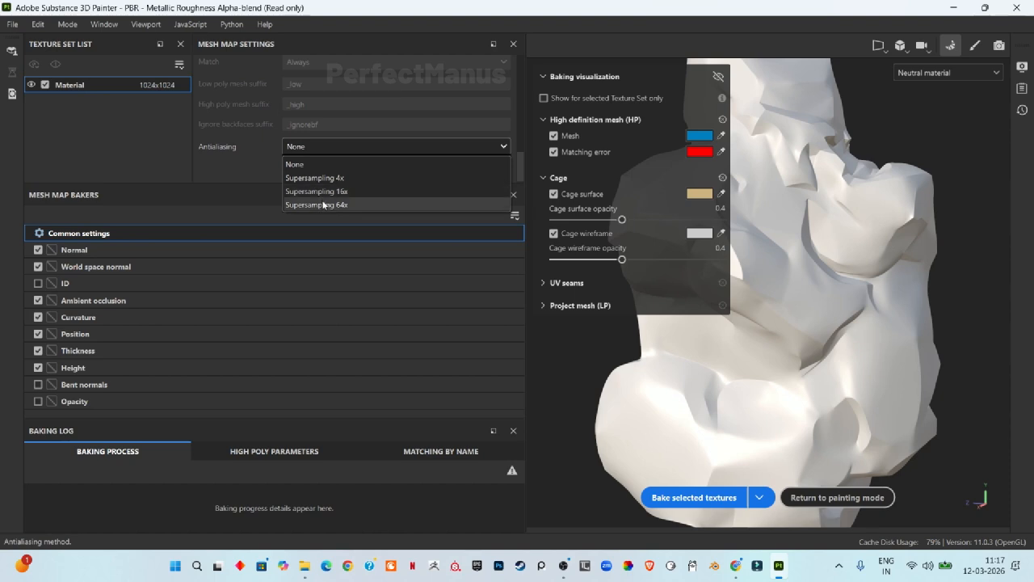
left_click(319, 204)
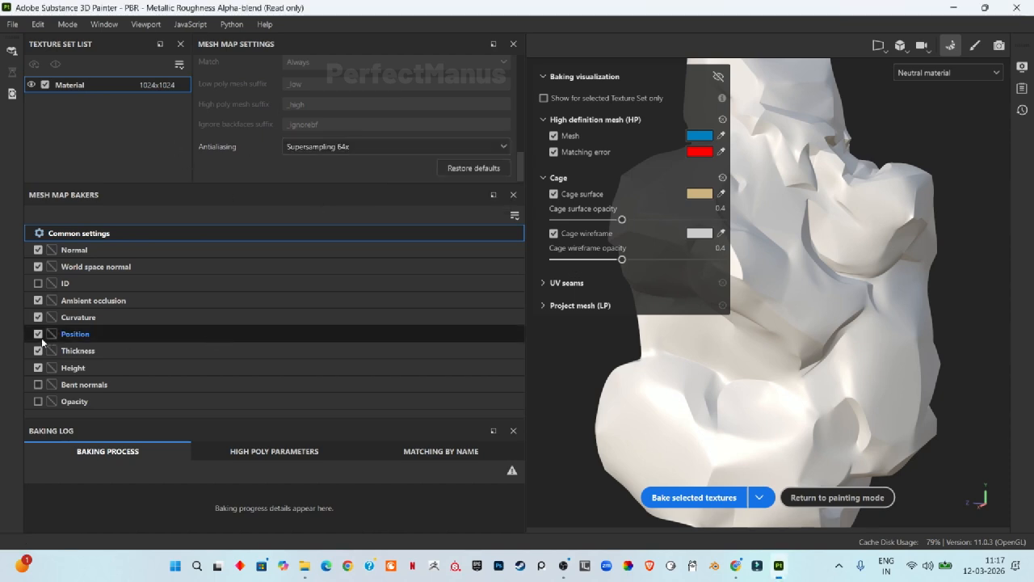
- Raise the secondary rays of the Thickness map bake to 89
left_click(121, 368)
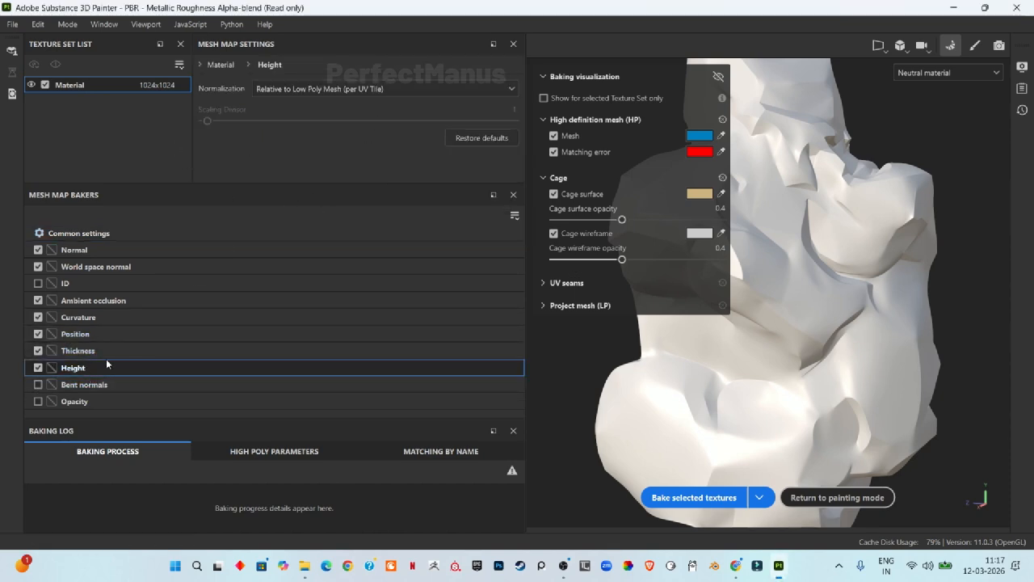
left_click(96, 353)
left_click_drag(278, 96, 308, 96)
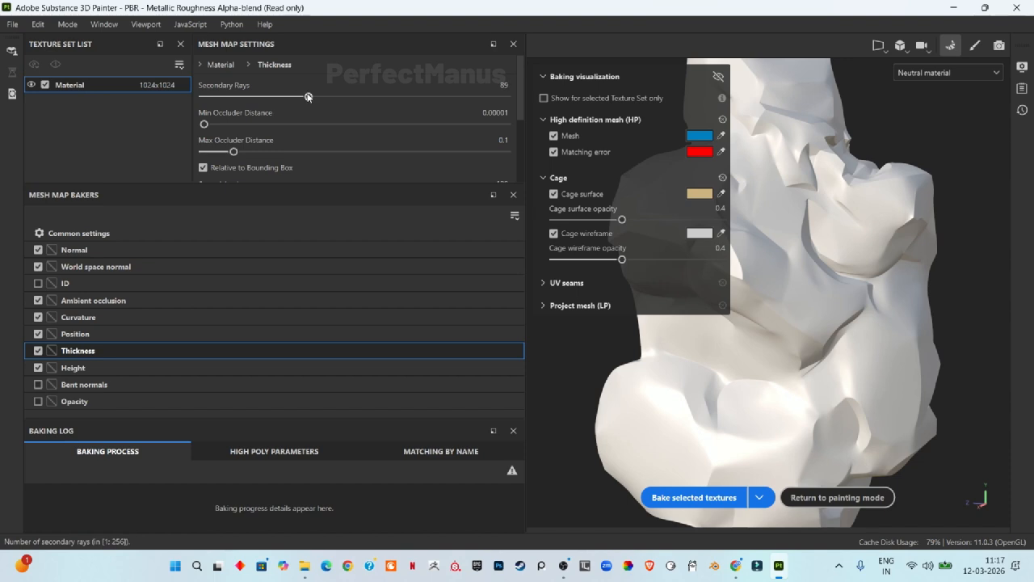
- Raise the secondary rays to 101 for the Curvature map and to 100 for the Ambient occlusion map
left_click(105, 333)
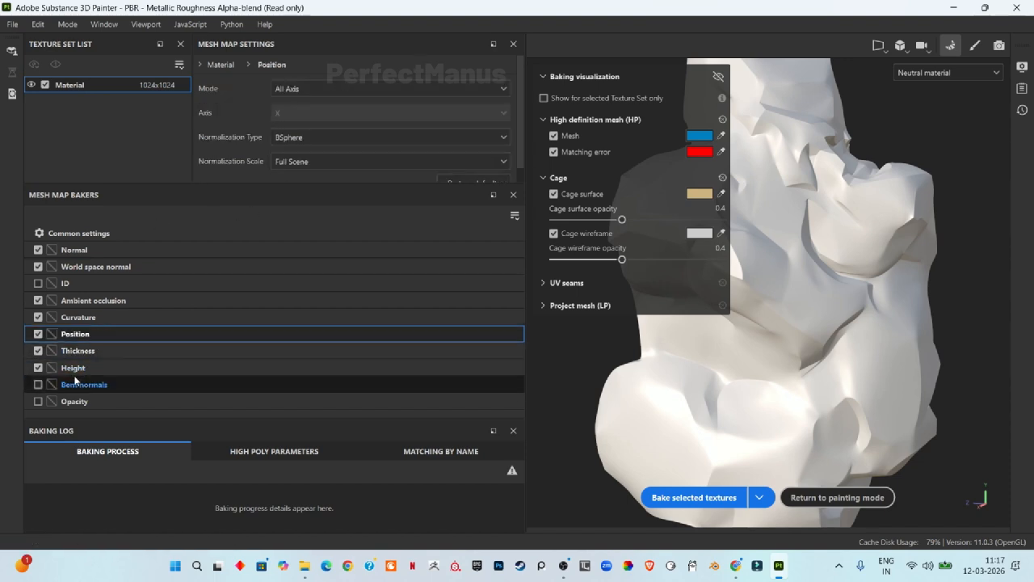
left_click(129, 316)
left_click_drag(240, 118, 322, 118)
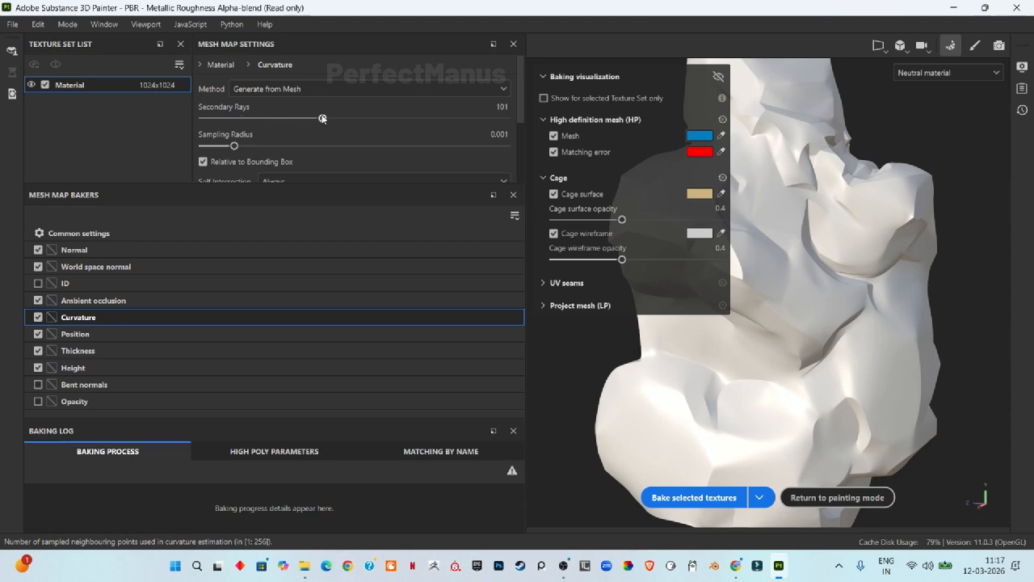
left_click(65, 303)
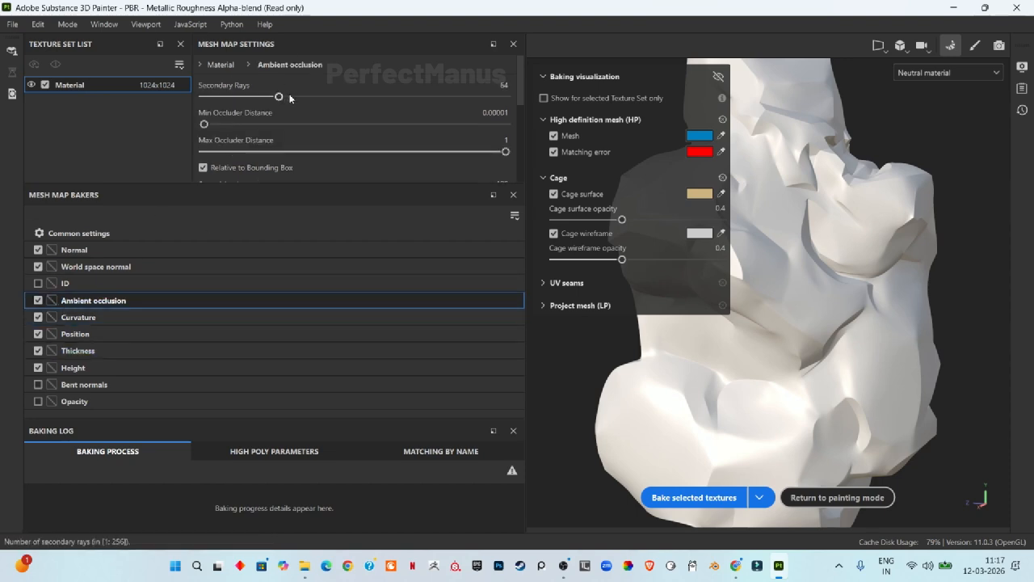
left_click_drag(278, 97, 321, 97)
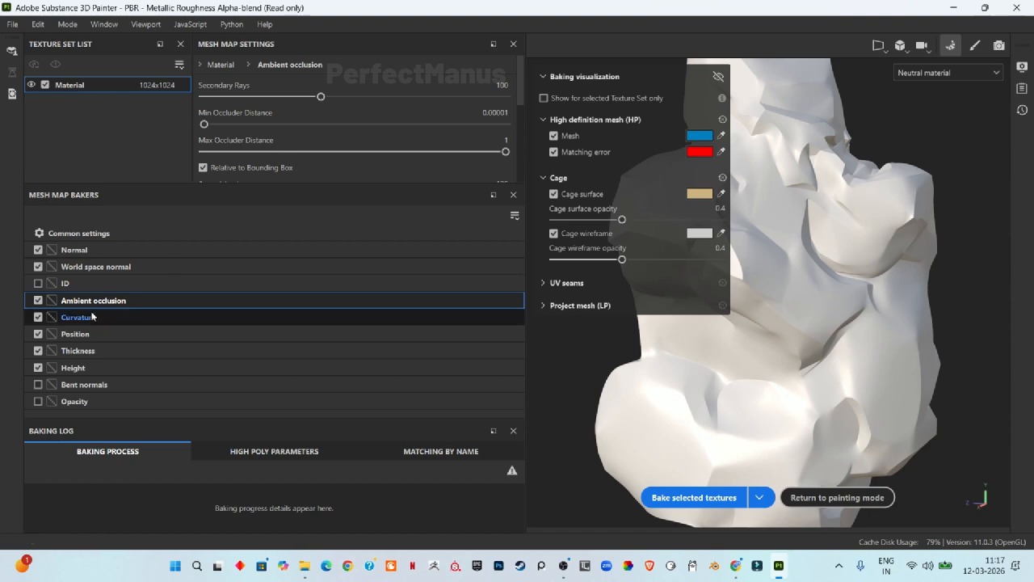
- Check the Normal and World space normal bake settings, bake the selected mesh maps, and return to painting mode
left_click(80, 250)
left_click(101, 266)
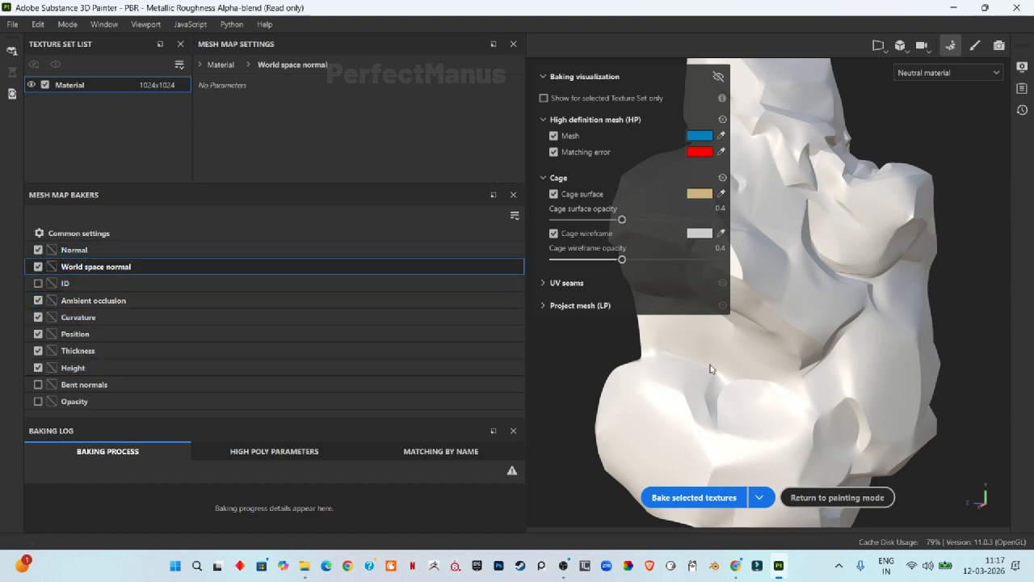
left_click(694, 496)
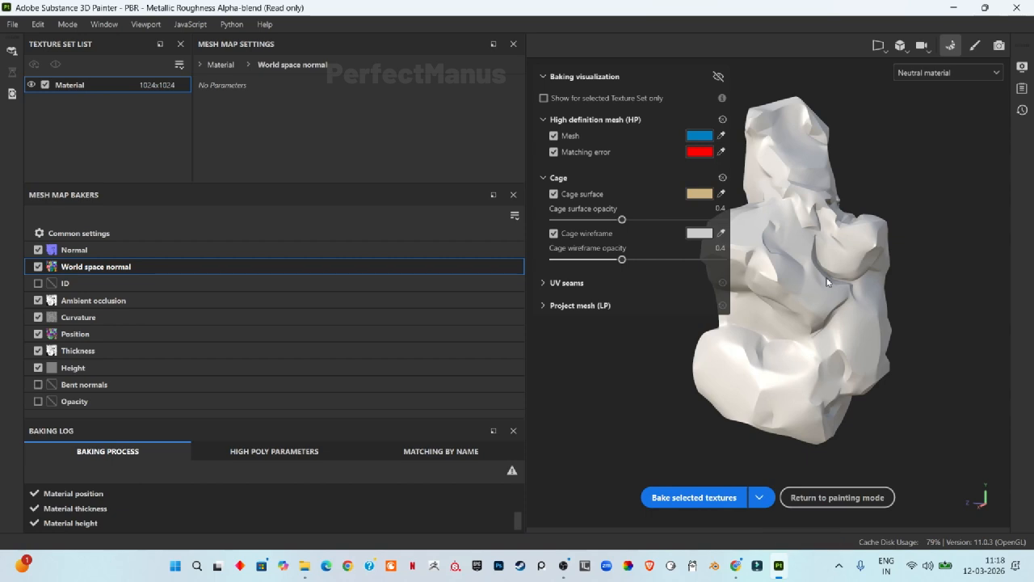
left_click(974, 47)
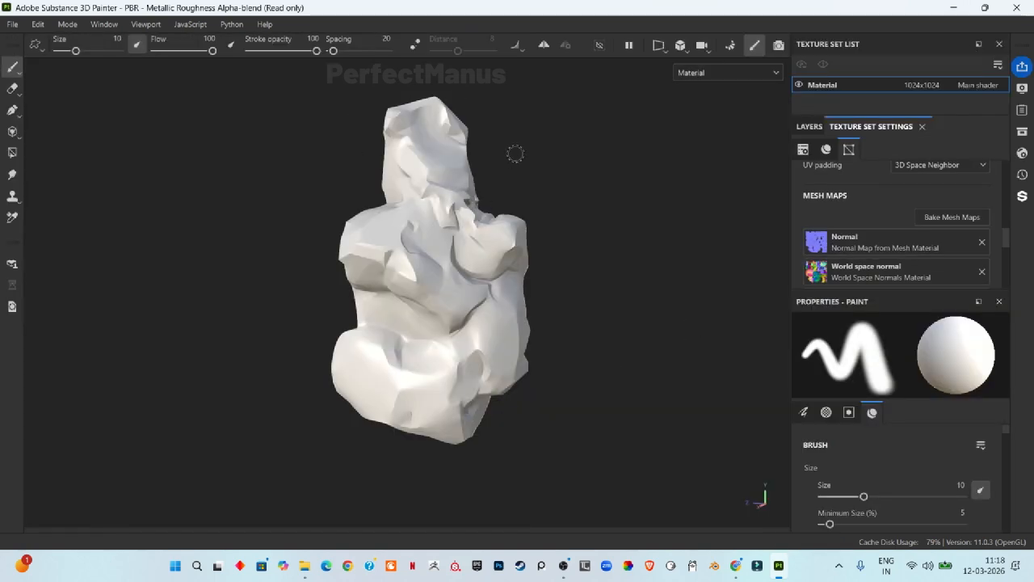
- Show the layer stack and change the main shader to pbr-material-layering
scroll(888, 194, "up", 5)
left_click(806, 127)
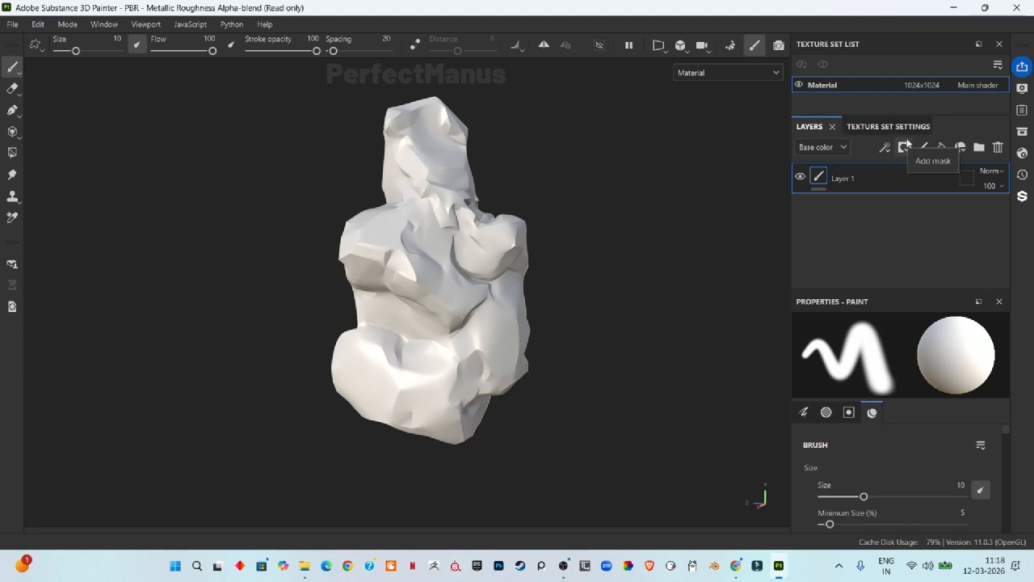
left_click(1022, 154)
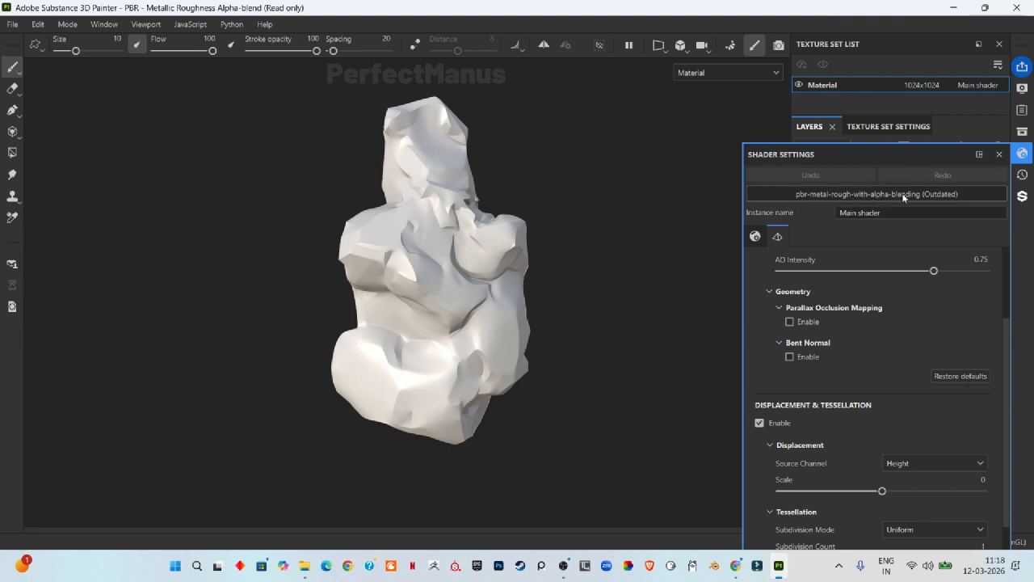
left_click(945, 195)
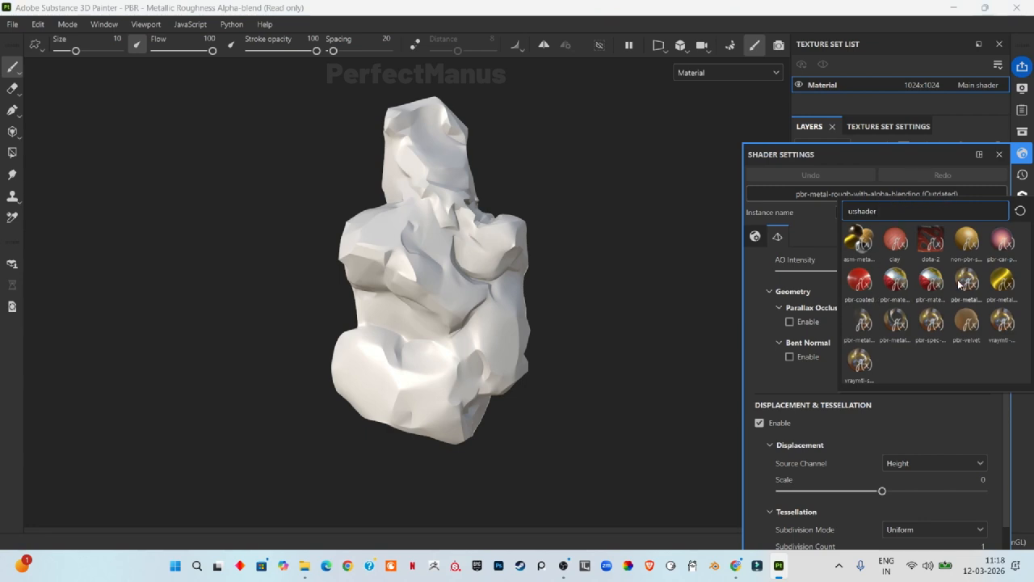
mouse_move(895, 291)
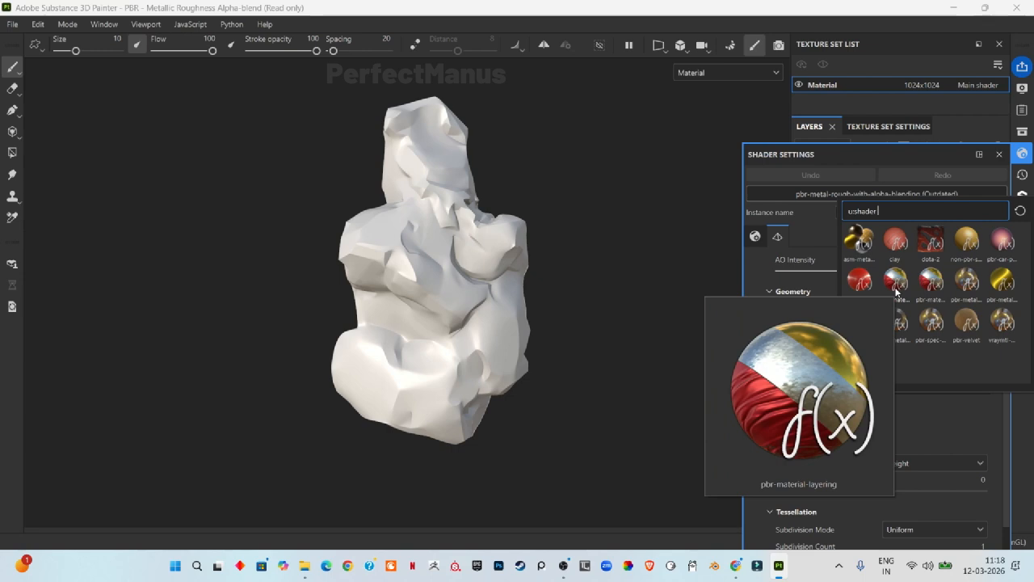
mouse_move(926, 285)
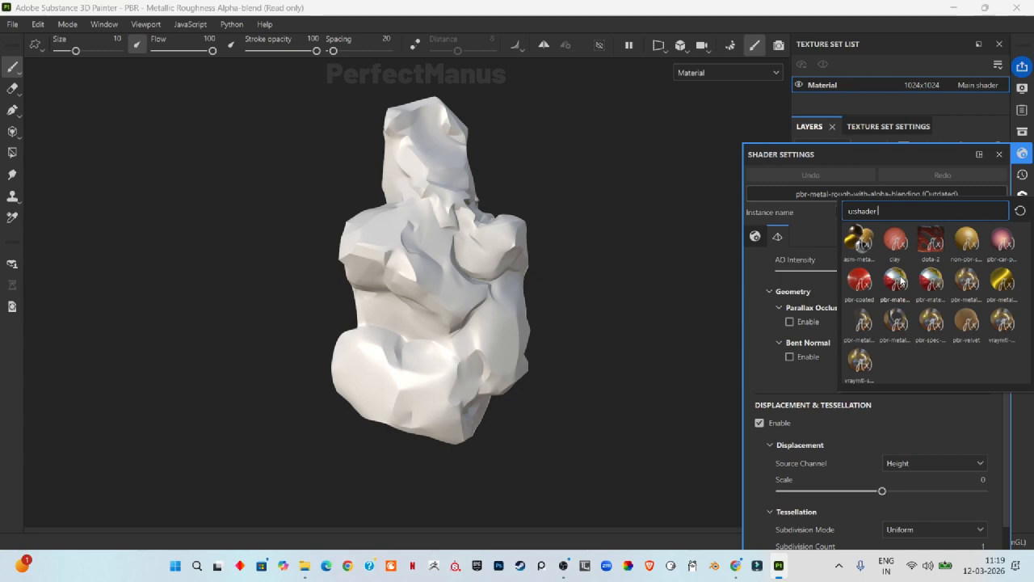
left_click(897, 281)
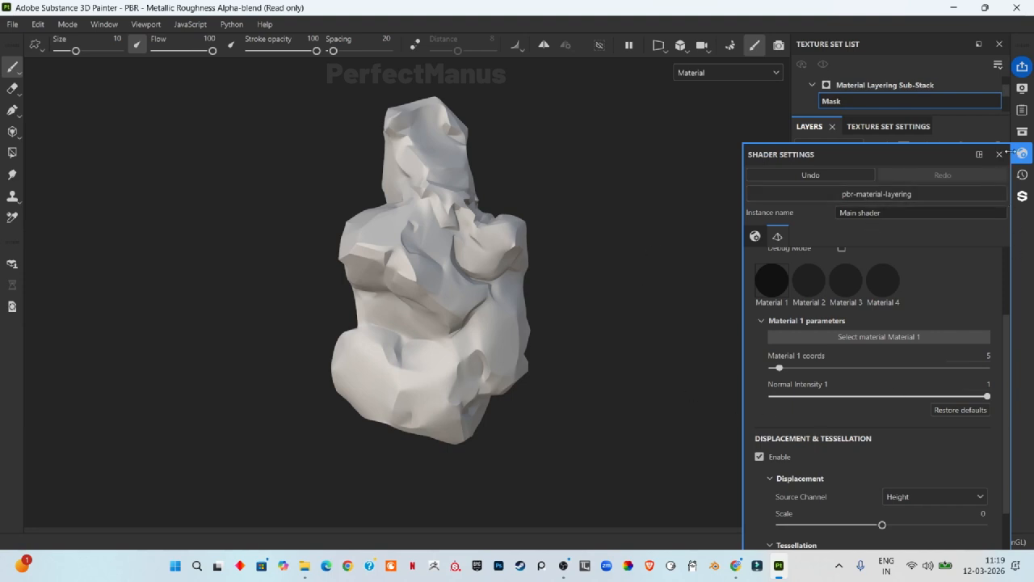
- Examine the masks in the Material Layering Sub-Stack and the texture set settings under the layering shader
left_click(999, 153)
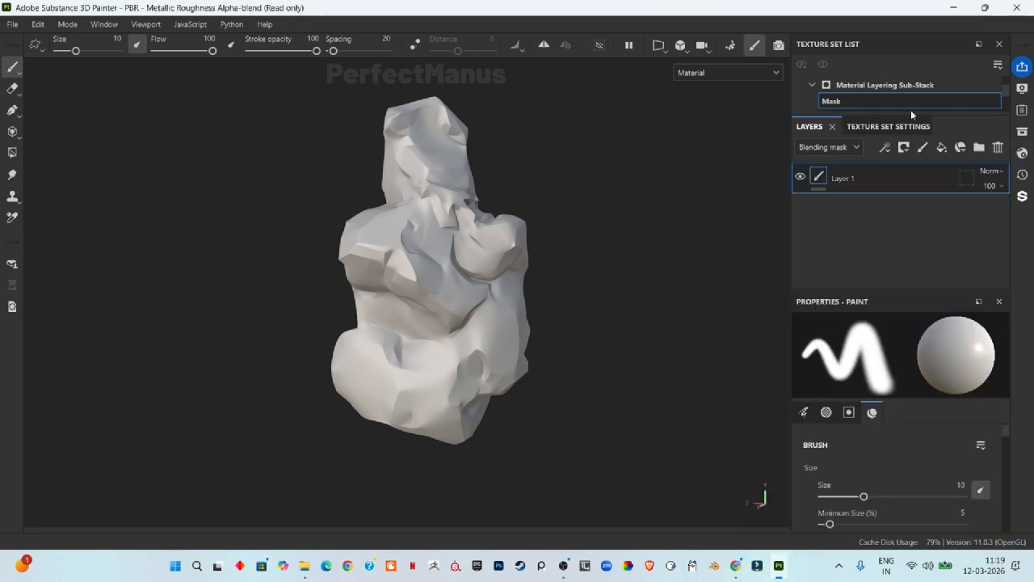
left_click_drag(946, 120, 949, 139)
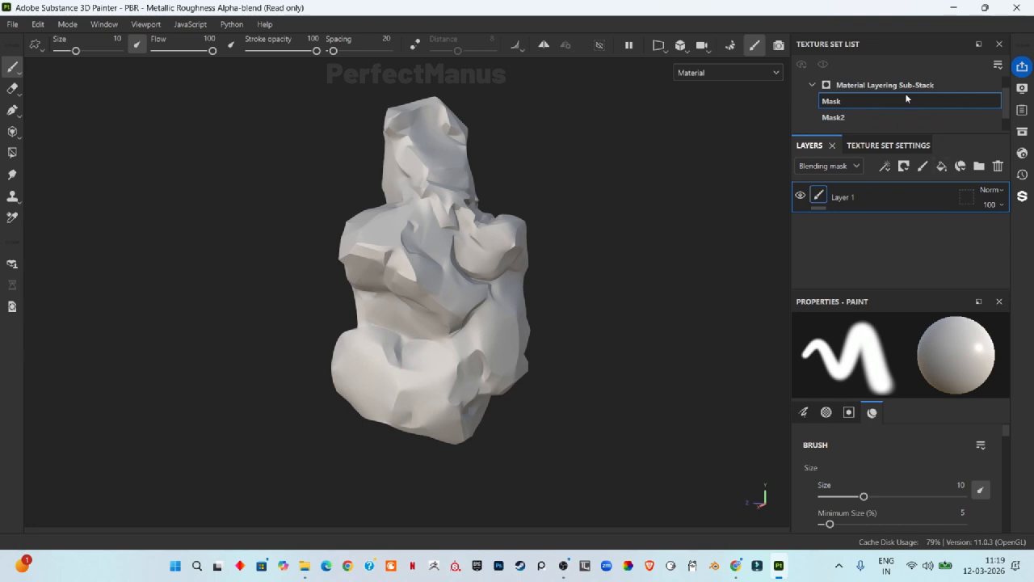
scroll(864, 112, "down", 1)
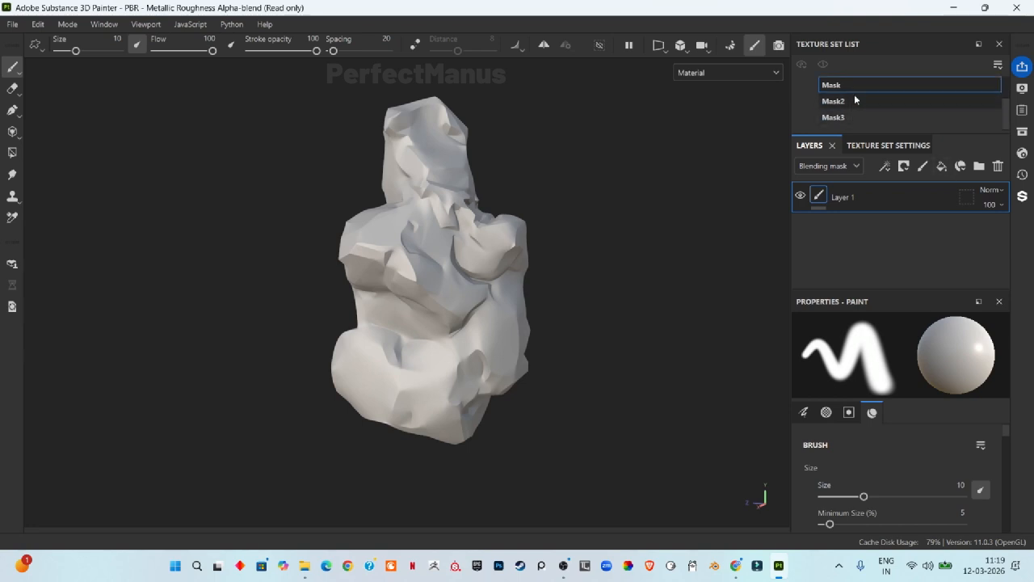
scroll(852, 118, "up", 2)
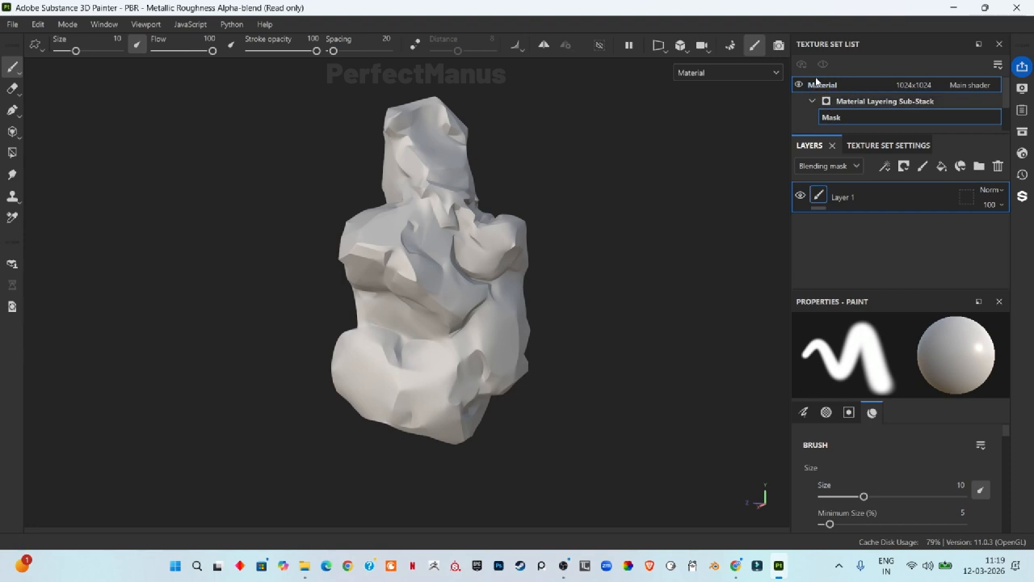
left_click(914, 145)
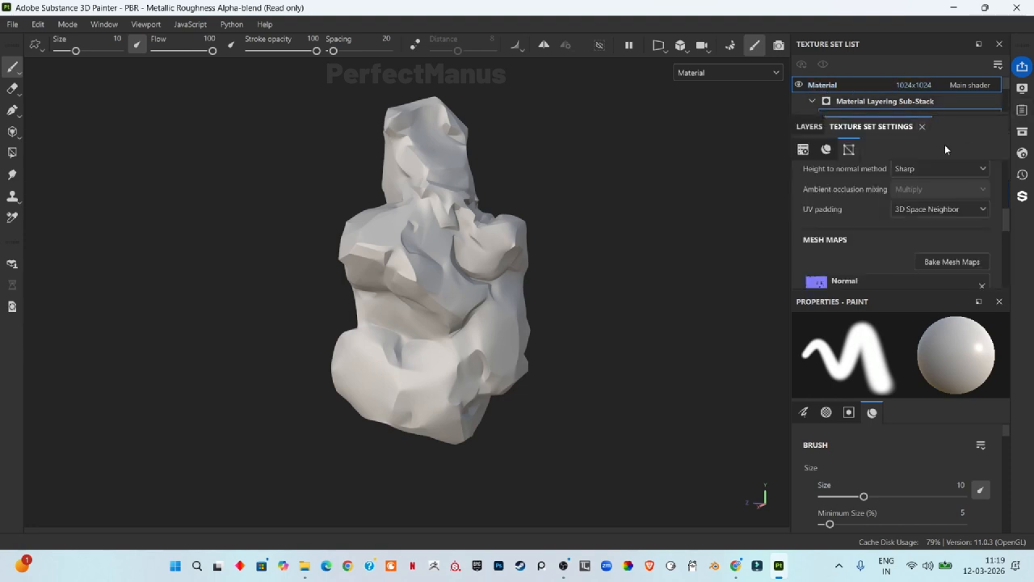
scroll(969, 168, "up", 5)
left_click(809, 126)
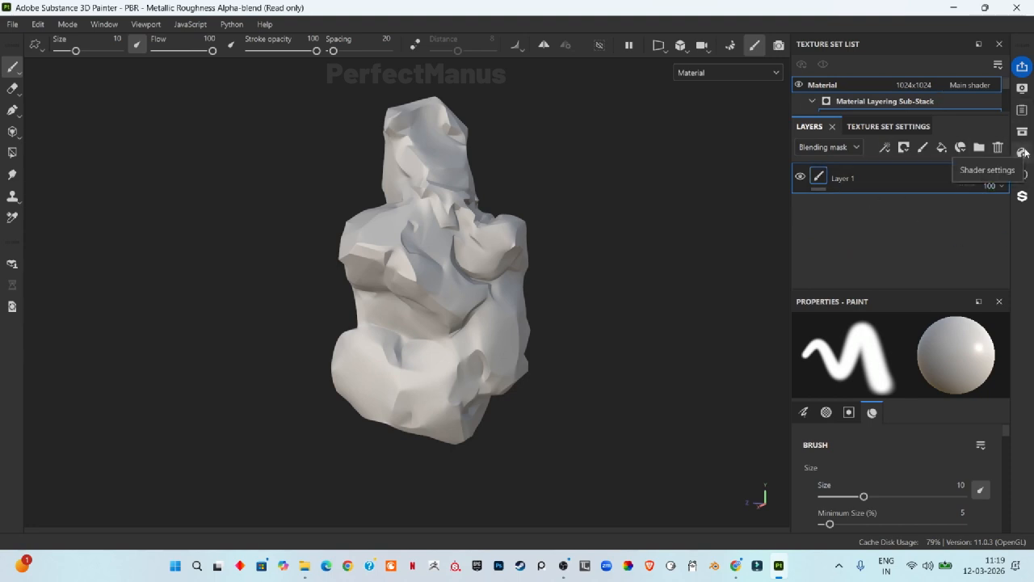
left_click(918, 93)
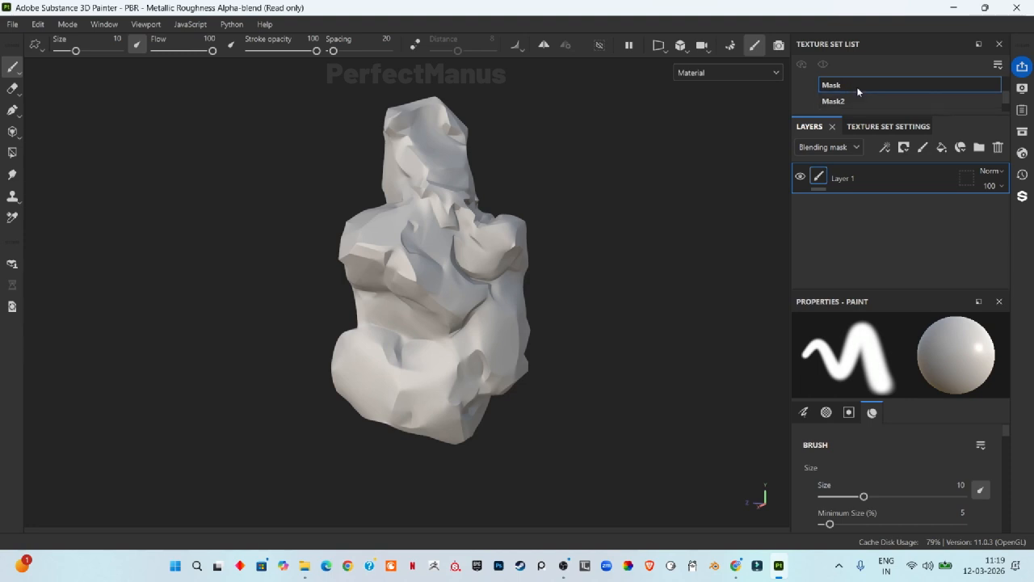
- Try Concrete Cast as Material 1 of the layering shader and inspect it up close on the rock
left_click(1022, 157)
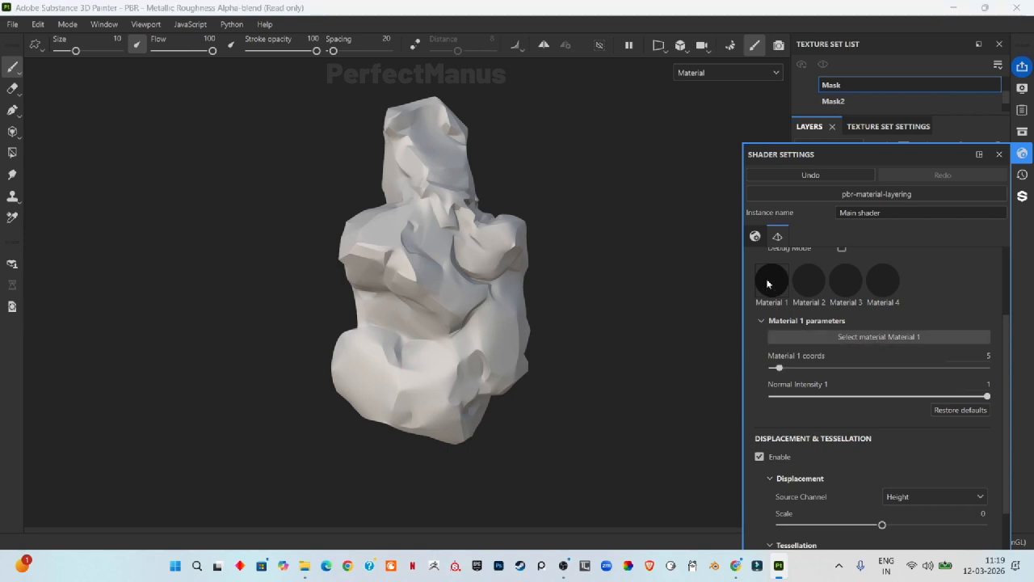
left_click(902, 339)
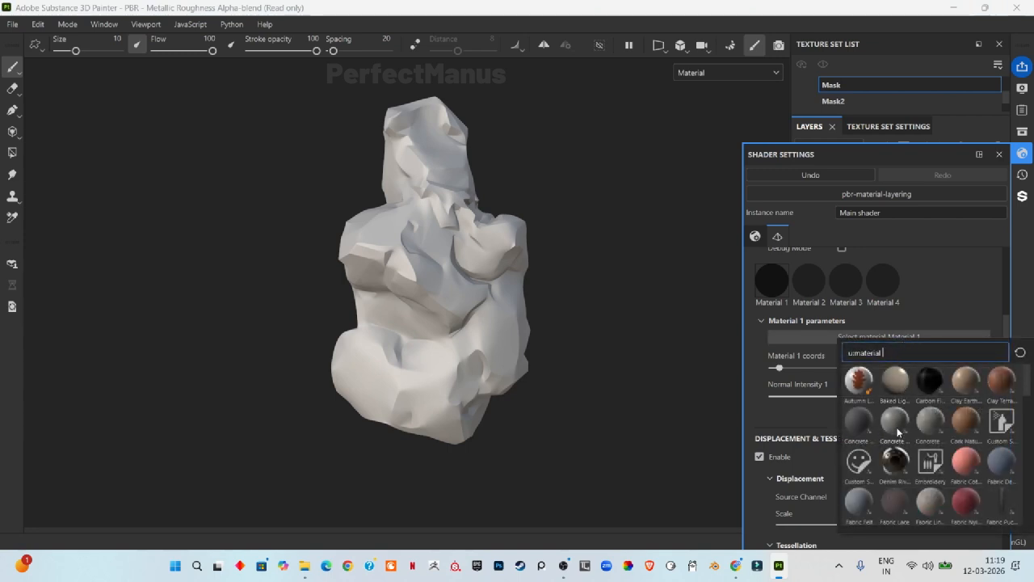
mouse_move(896, 432)
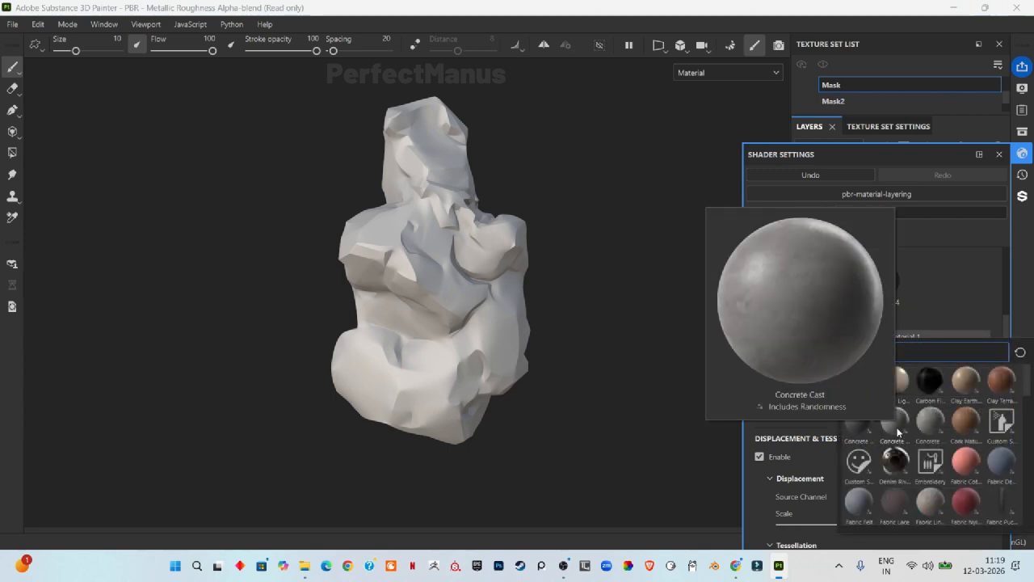
mouse_move(936, 432)
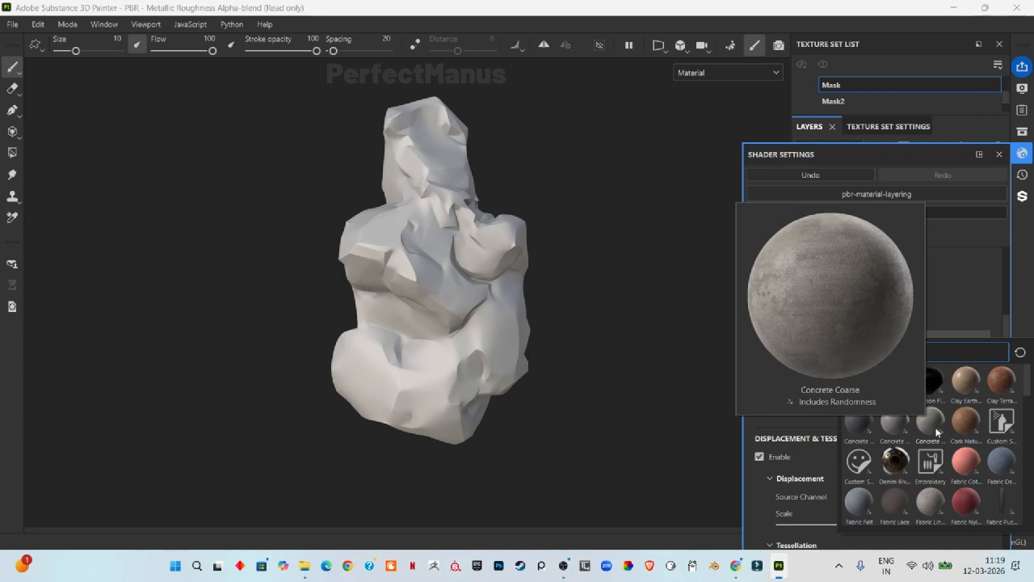
left_click(884, 437)
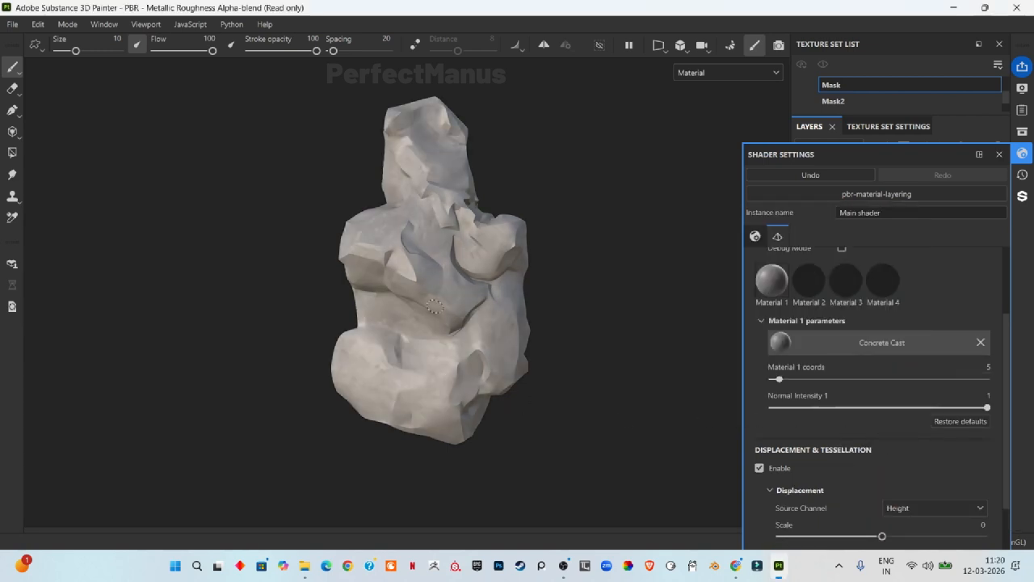
scroll(475, 176, "up", 5)
scroll(475, 176, "up", 5)
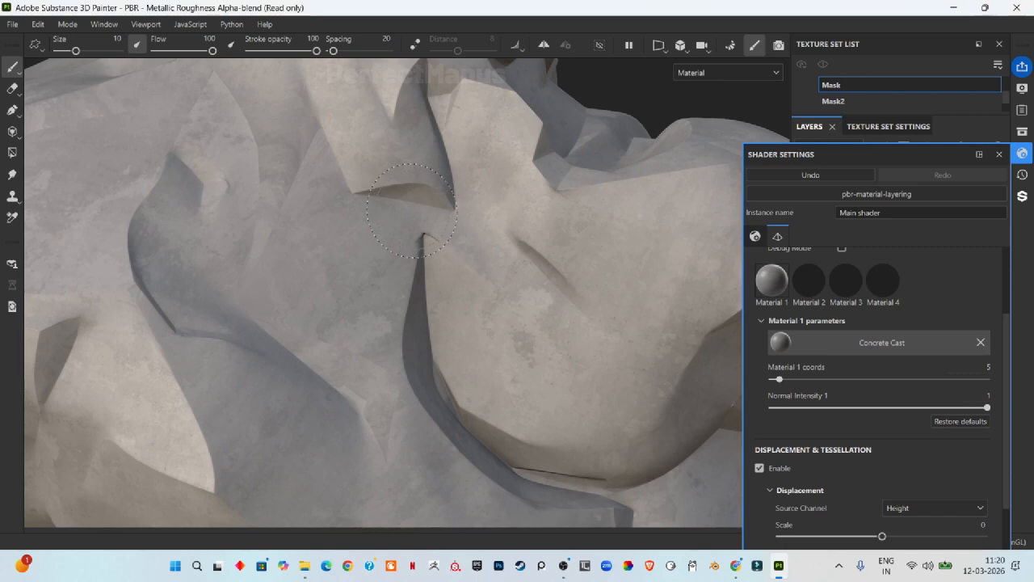
- Assign Concrete Coarse as Material 1 of the layering shader and inspect it on the rock close up and from afar
left_click(844, 347)
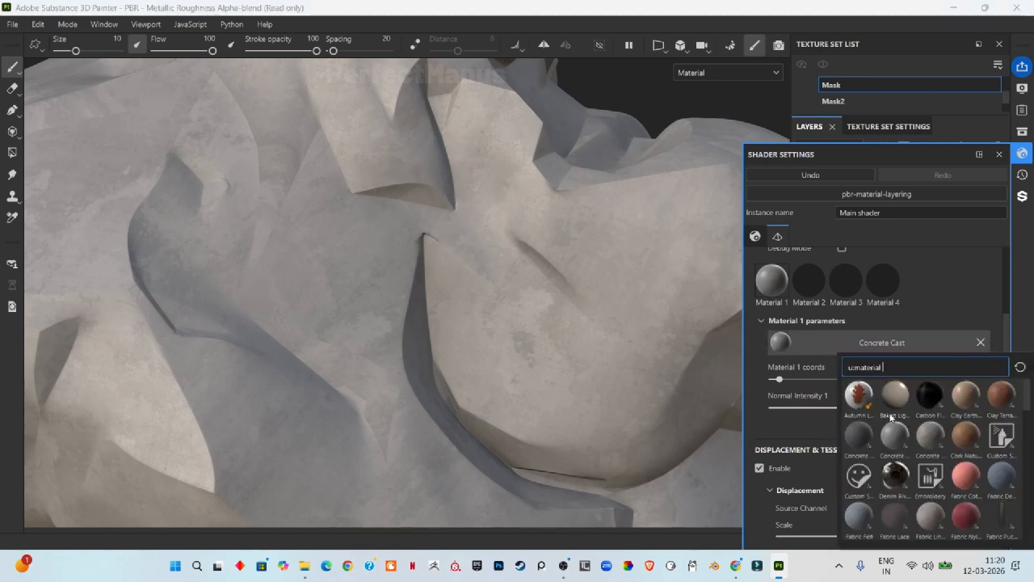
left_click(928, 435)
scroll(415, 331, "down", 8)
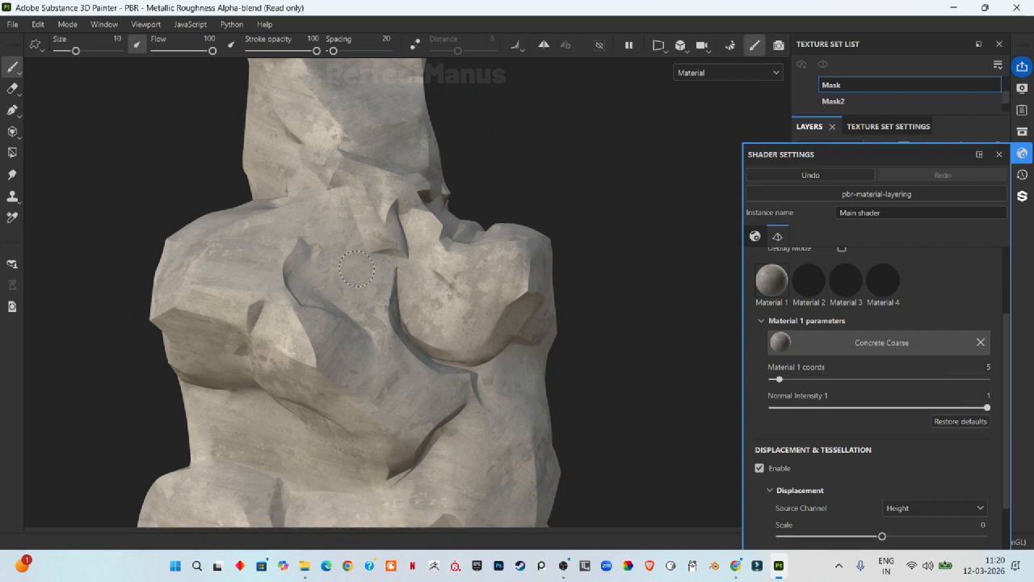
scroll(357, 271, "down", 4)
scroll(323, 181, "up", 4)
scroll(364, 148, "up", 4)
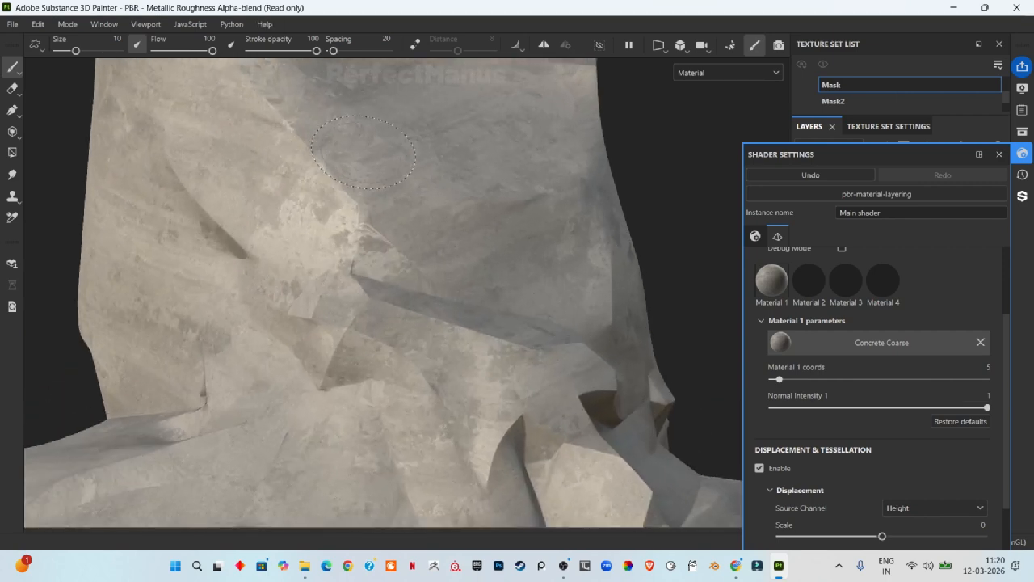
scroll(364, 148, "down", 3)
scroll(412, 293, "down", 5)
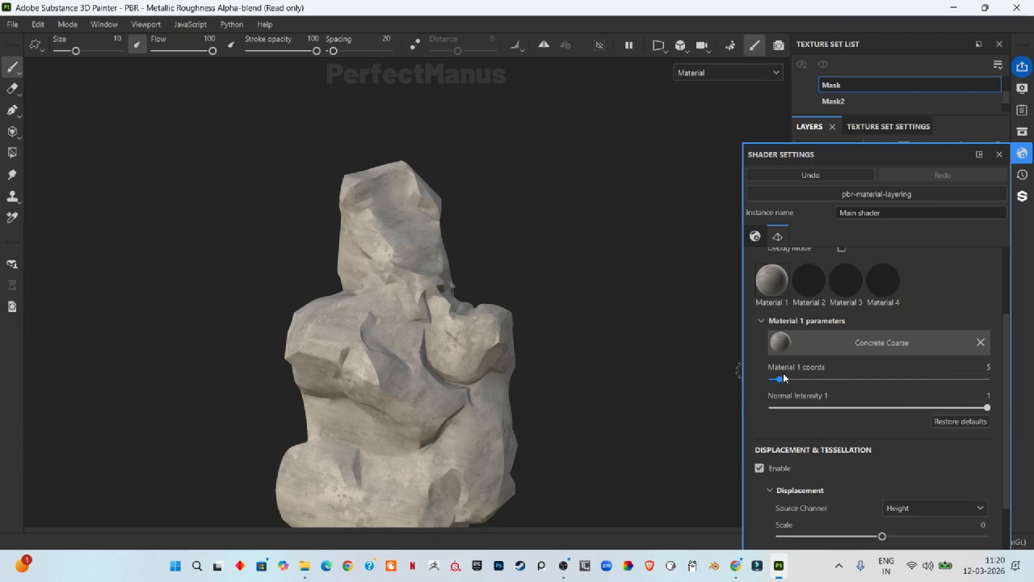
- Try Material 1 coords of 68.619 for Concrete Coarse and inspect the tiling on the rock up close
left_click_drag(782, 381, 886, 379)
scroll(312, 317, "up", 5)
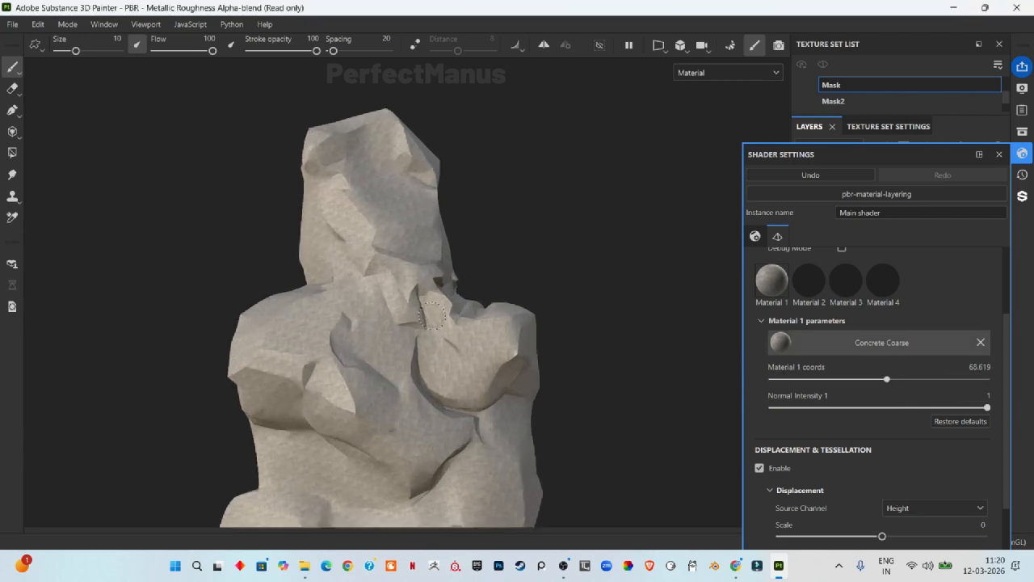
scroll(313, 316, "up", 5)
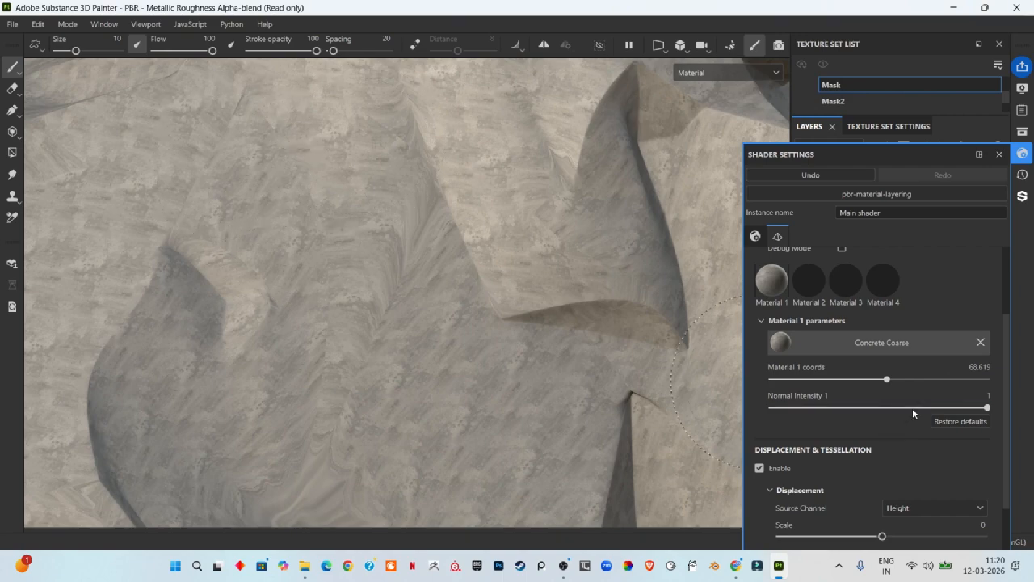
- Try lowering Material 1 coords to 18.065 and compare the concrete tiling on the rock close up and from afar
left_click_drag(885, 379, 802, 381)
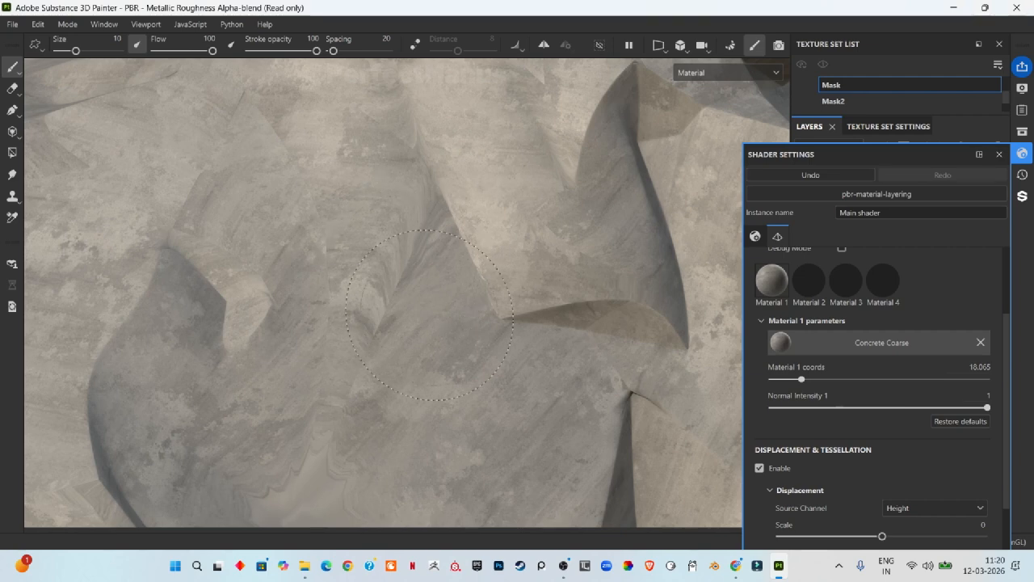
scroll(509, 315, "down", 5)
scroll(508, 315, "down", 3)
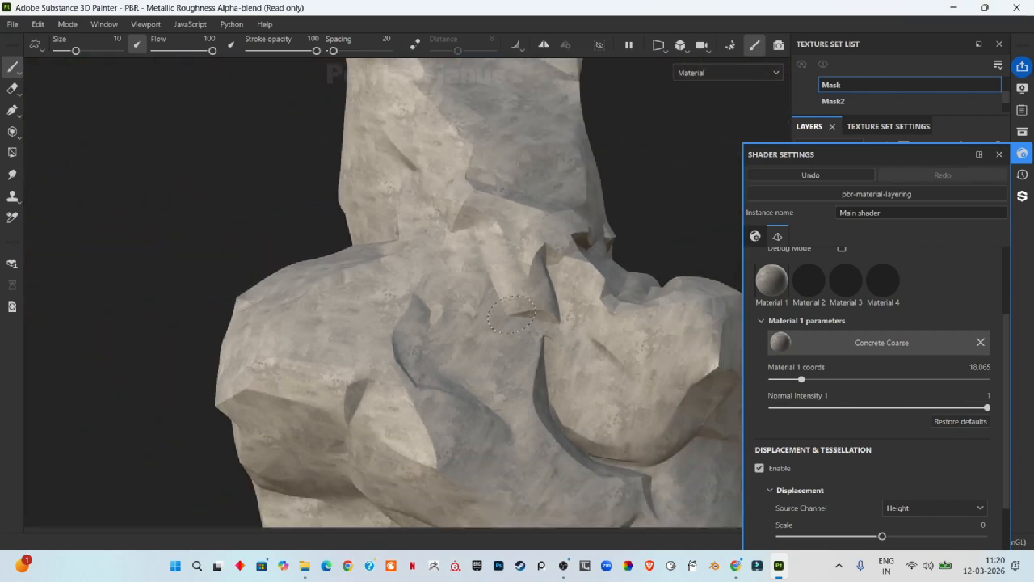
scroll(602, 339, "down", 4)
scroll(671, 439, "up", 6)
scroll(671, 439, "up", 4)
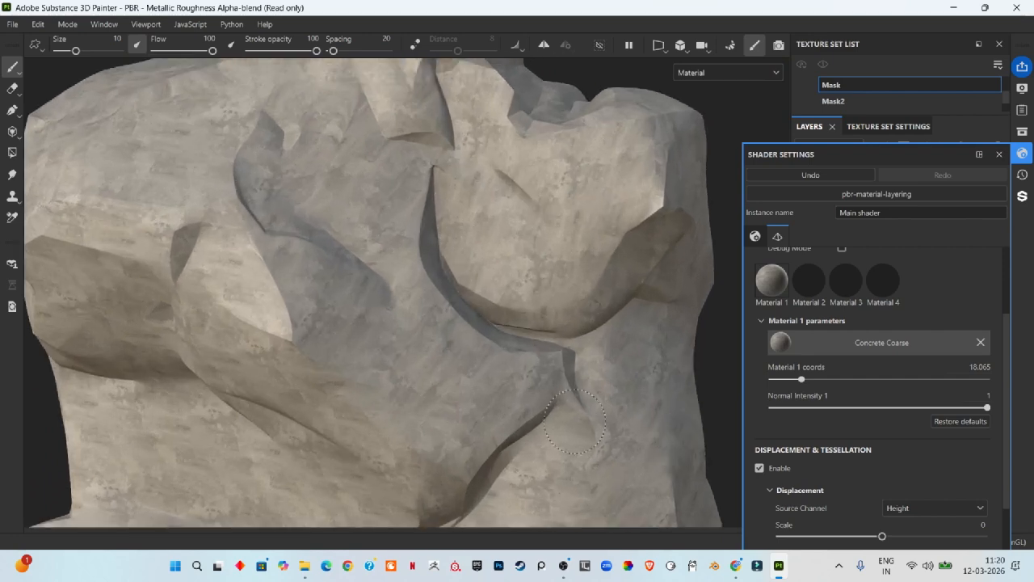
scroll(353, 301, "down", 5)
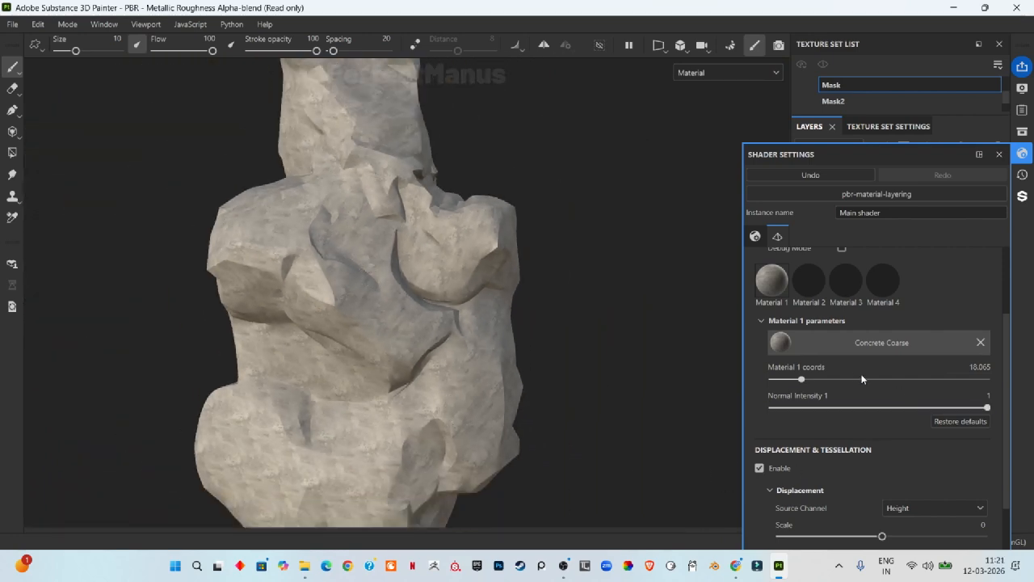
- Set Material 1 coords to 10.442 and check the concrete's scale on the rock
left_click_drag(798, 385, 789, 383)
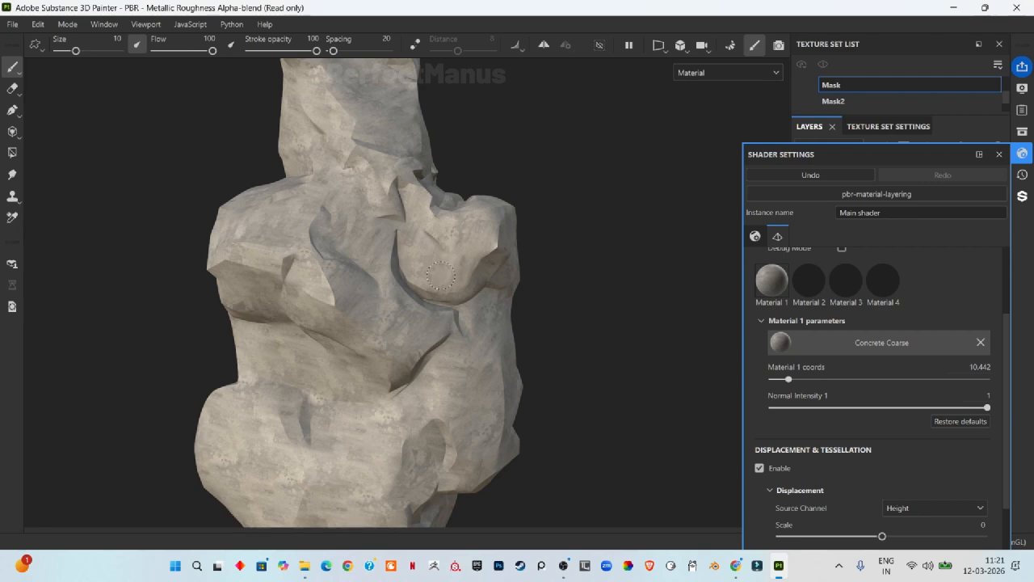
scroll(388, 292, "up", 5)
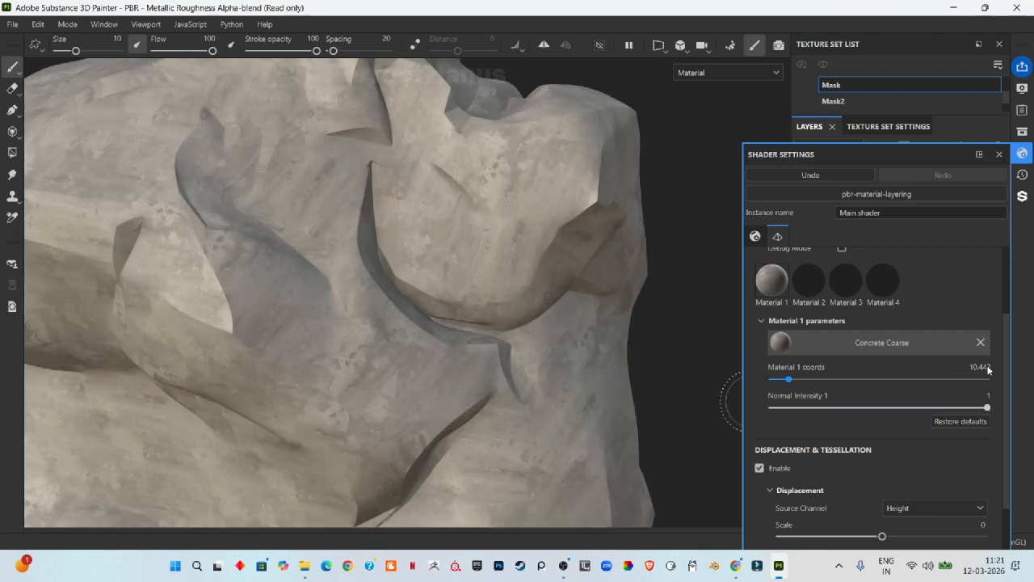
scroll(408, 257, "down", 5)
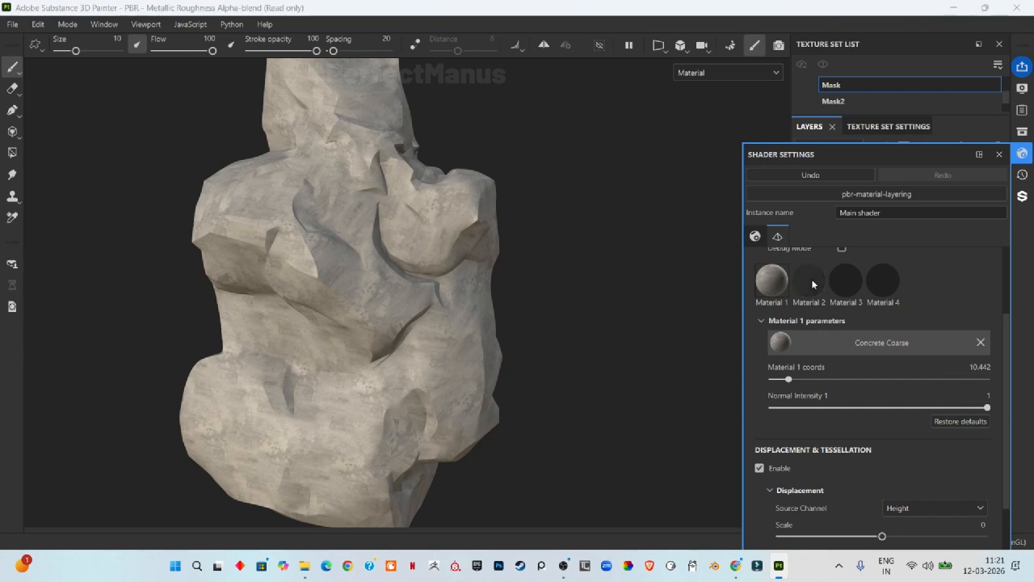
- Assign Clay Terracotta as Material 2 of the layering shader and close the shader settings
left_click(811, 279)
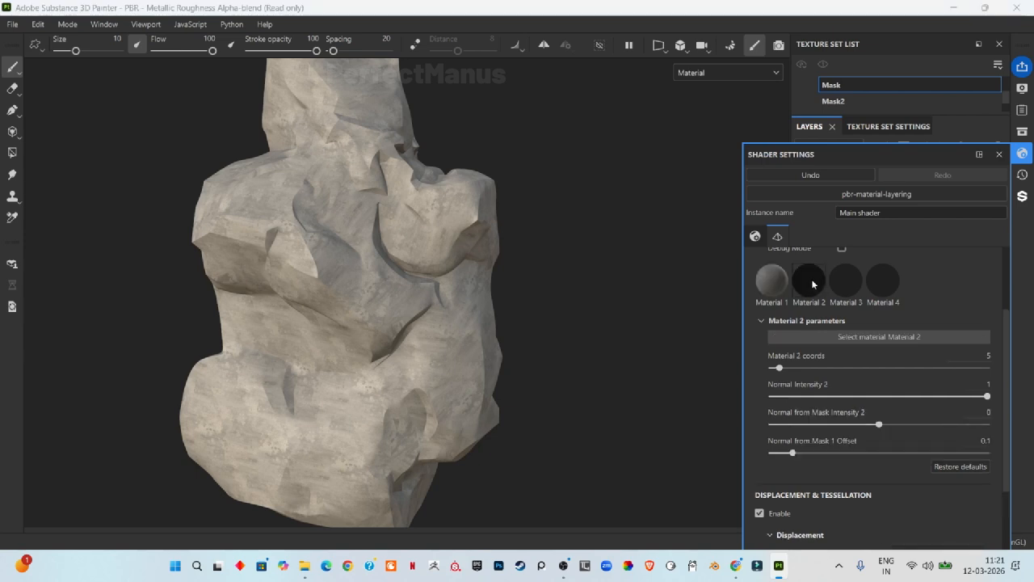
left_click(843, 337)
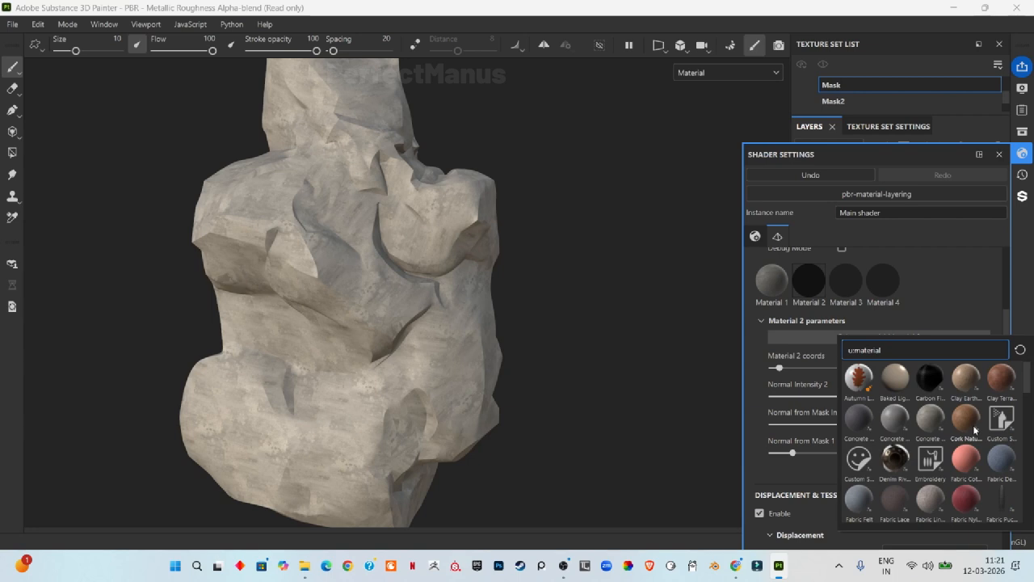
mouse_move(974, 429)
mouse_move(1001, 389)
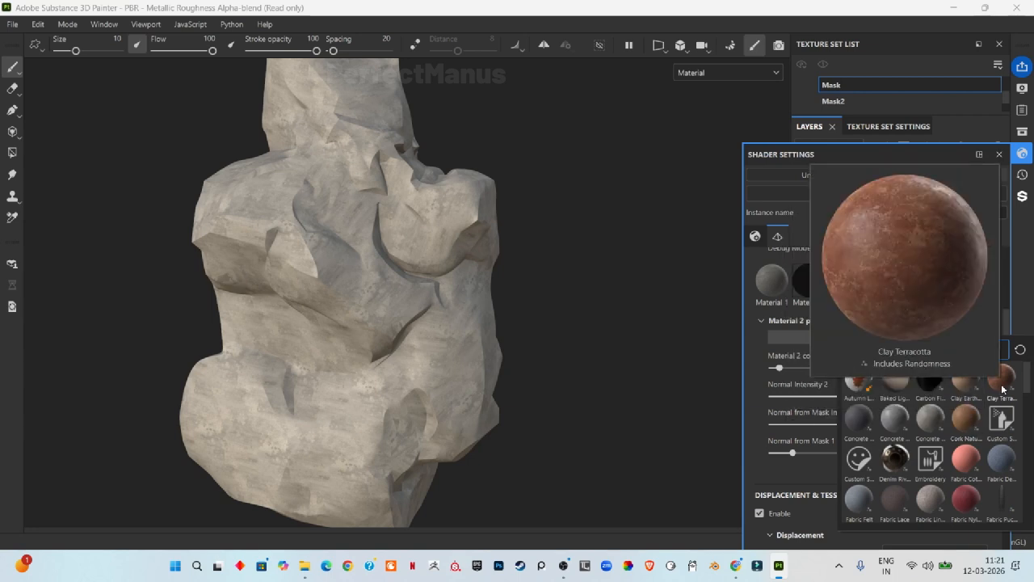
left_click(1002, 382)
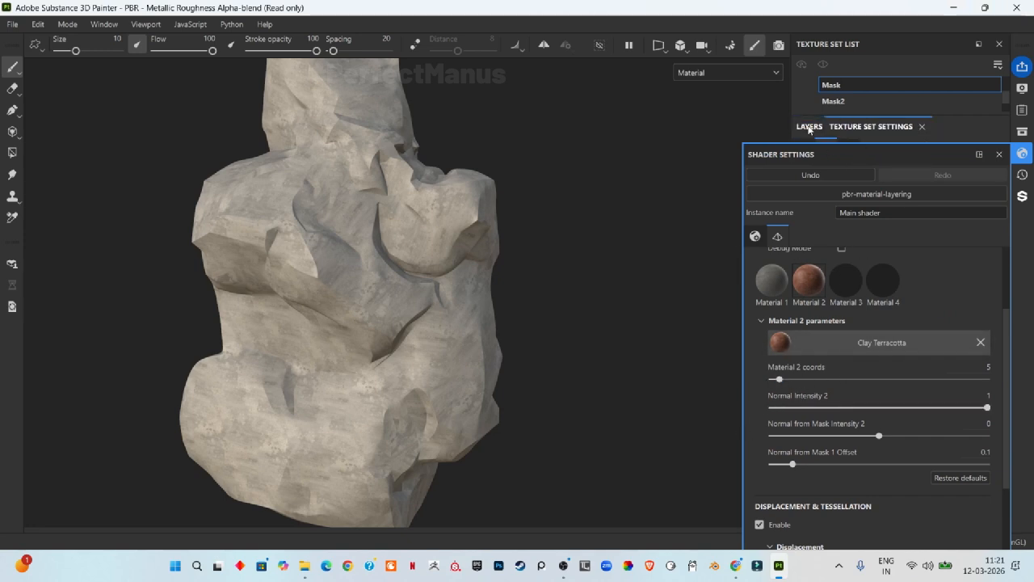
left_click(1000, 154)
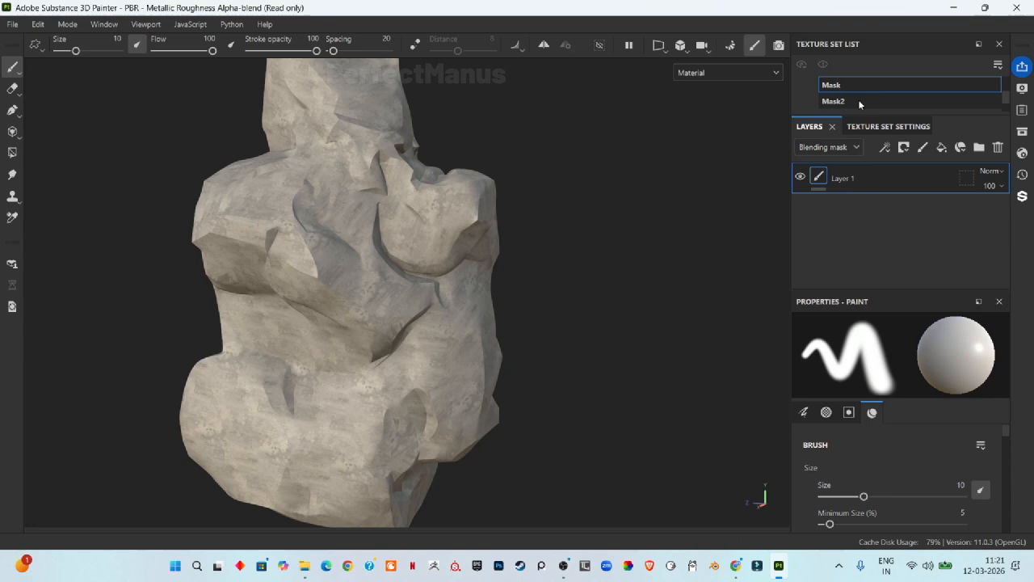
- Replace Layer 1 in the Mask stack with a fill layer whose blending mask value is 1, and inspect the rock
left_click(997, 147)
left_click(942, 150)
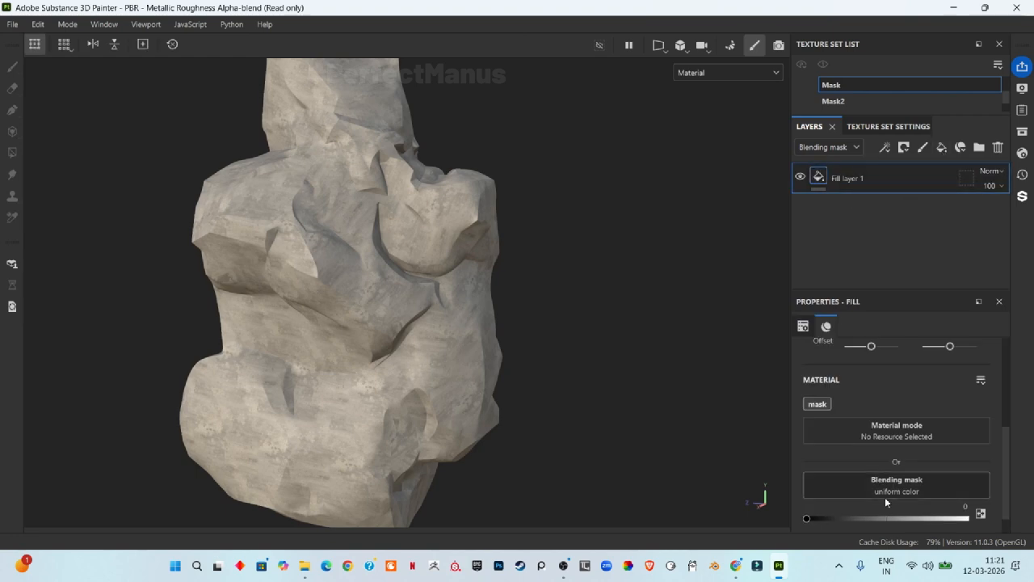
scroll(885, 496, "down", 1)
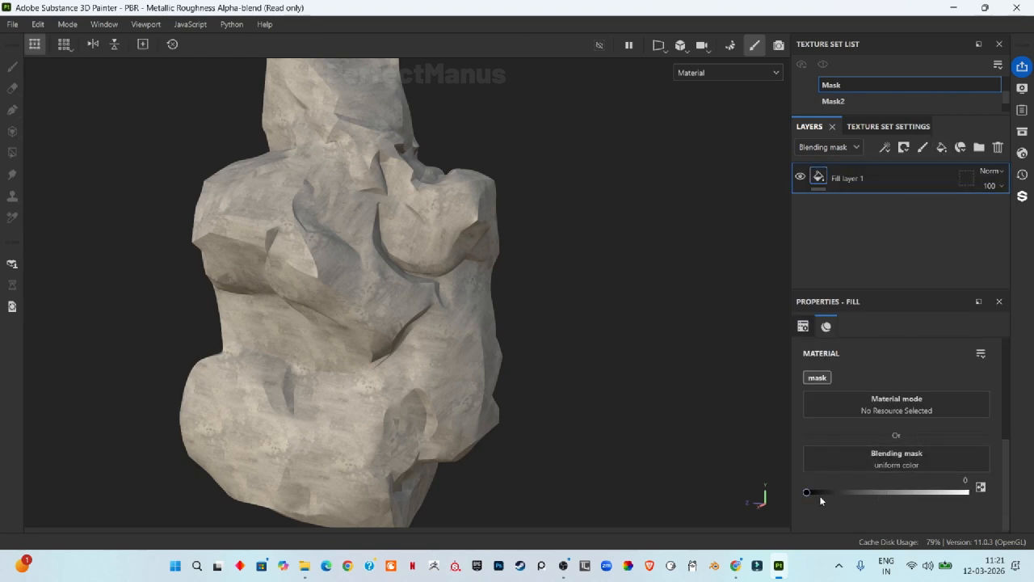
left_click_drag(806, 496, 968, 495)
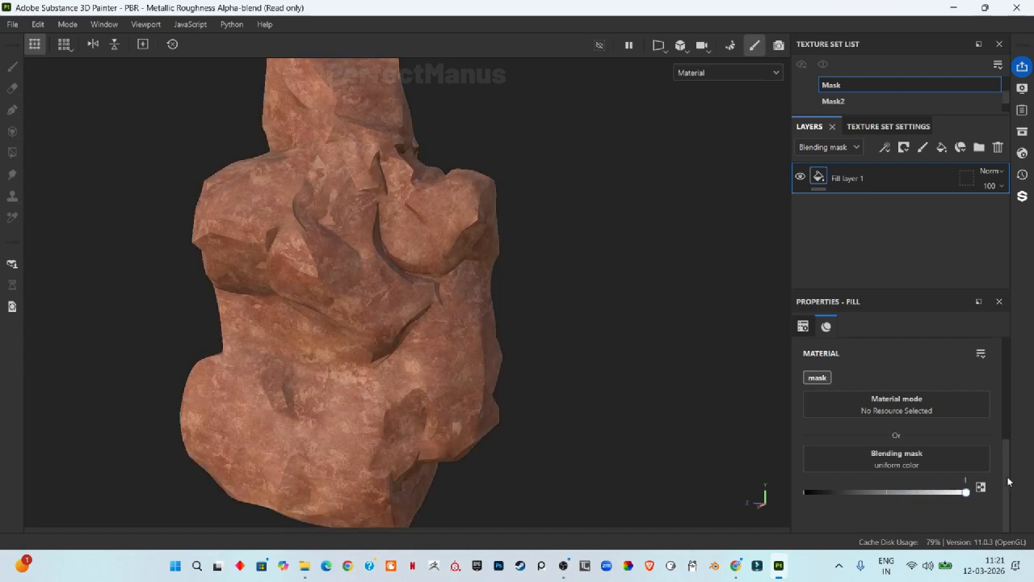
scroll(358, 189, "up", 10)
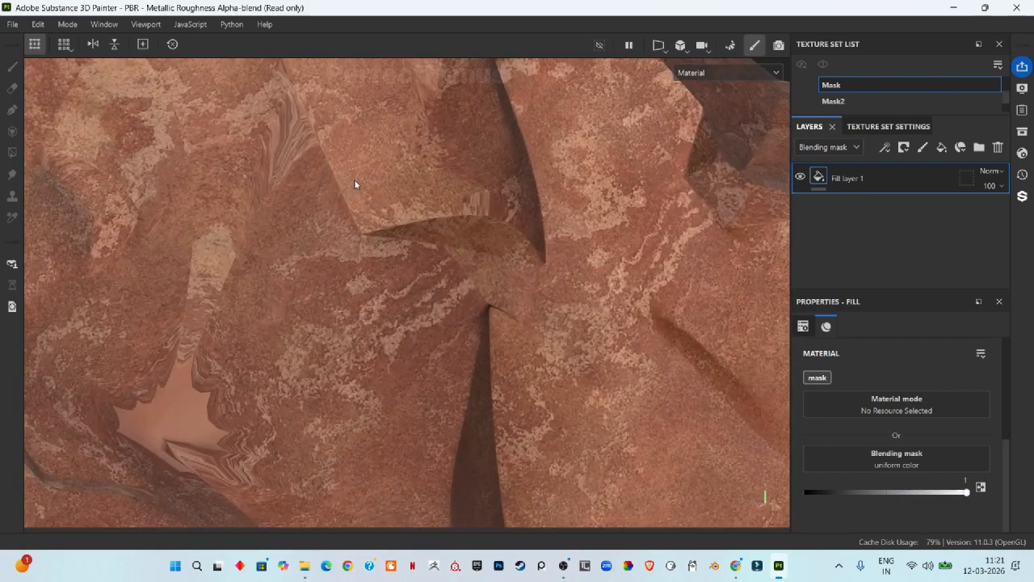
scroll(431, 286, "down", 10)
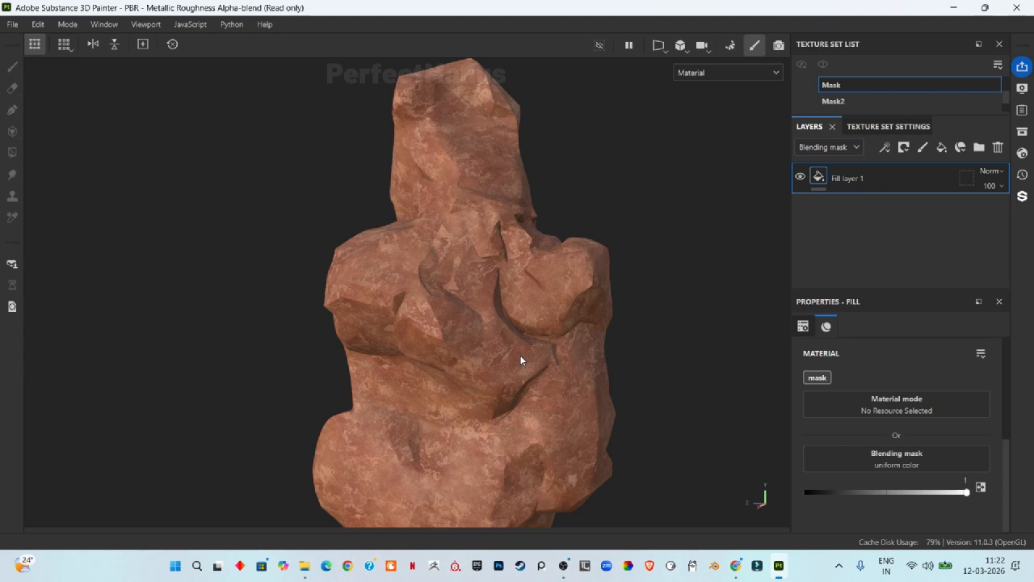
- Add a black mask to the fill layer and give that mask a Dirt generator
right_click(819, 176)
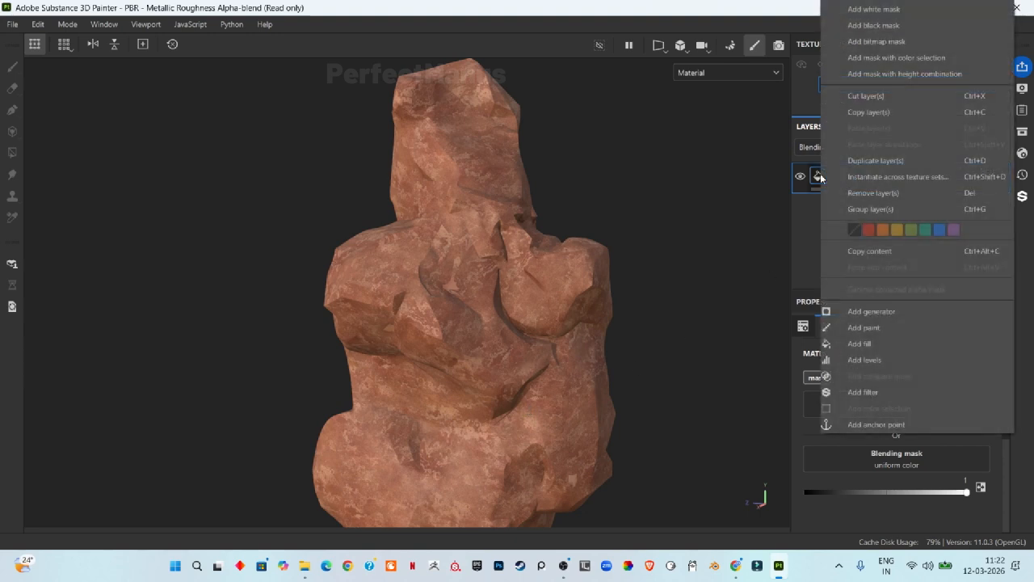
left_click(872, 27)
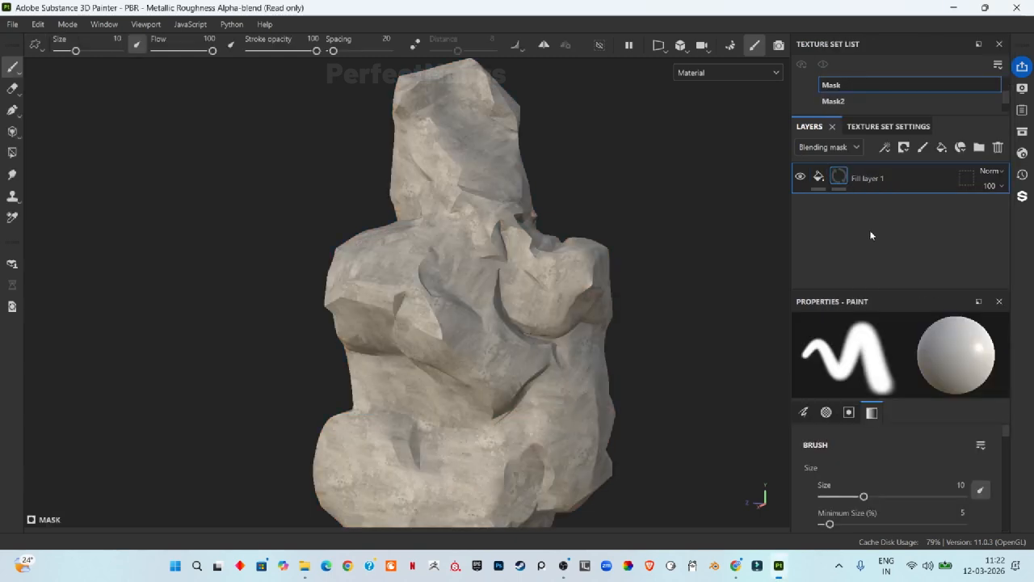
left_click(884, 148)
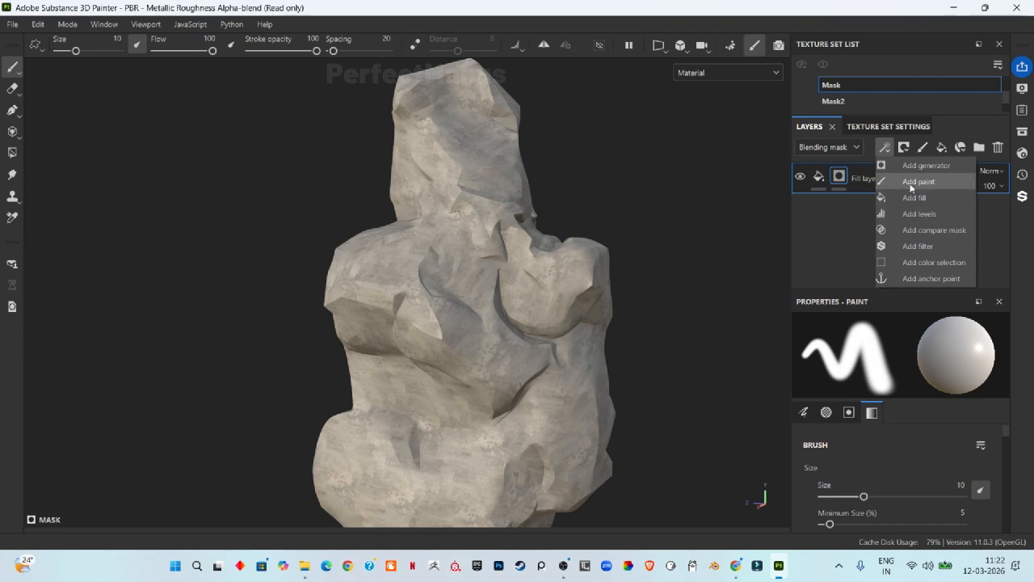
left_click(913, 164)
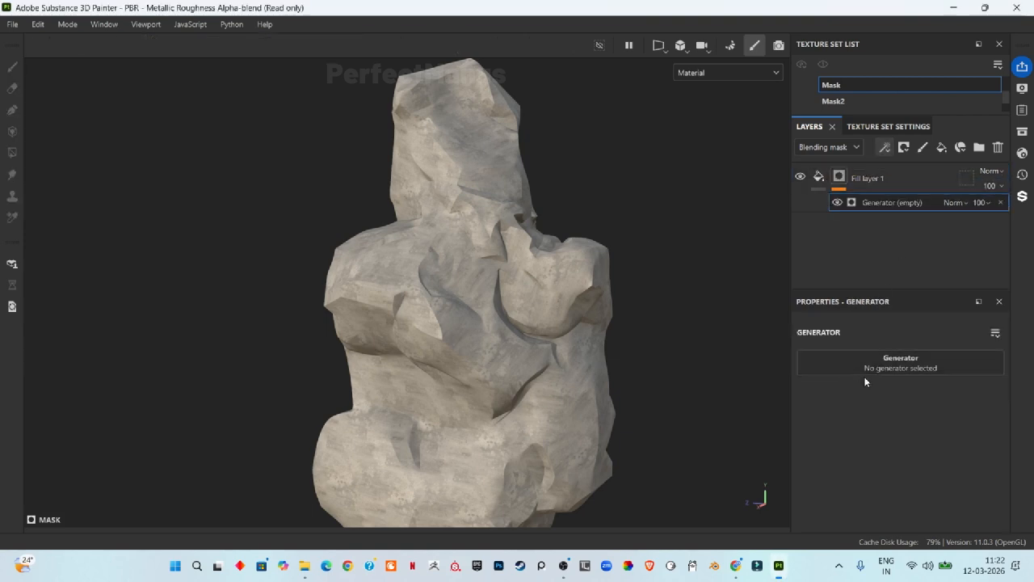
left_click(885, 368)
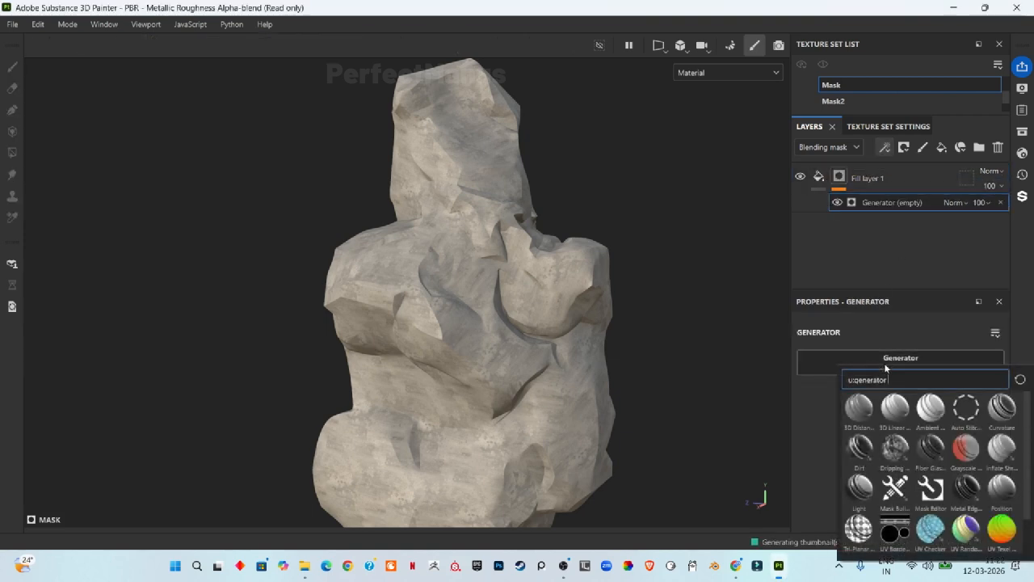
left_click(860, 454)
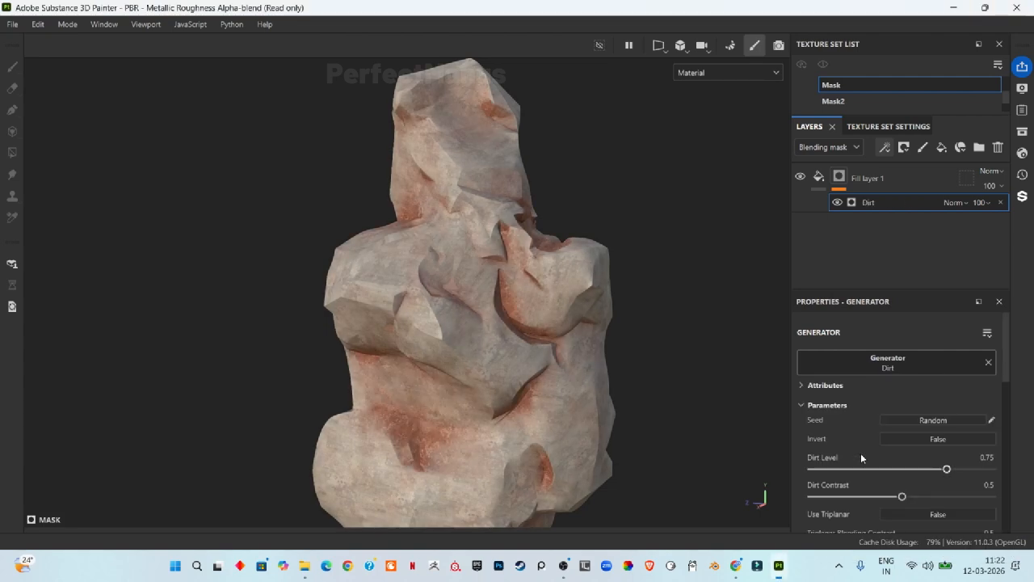
- Tune the Dirt generator to Dirt Level 0.72 and Dirt Contrast 0.56, checking the terracotta in the rock's crevices
scroll(442, 470, "up", 5)
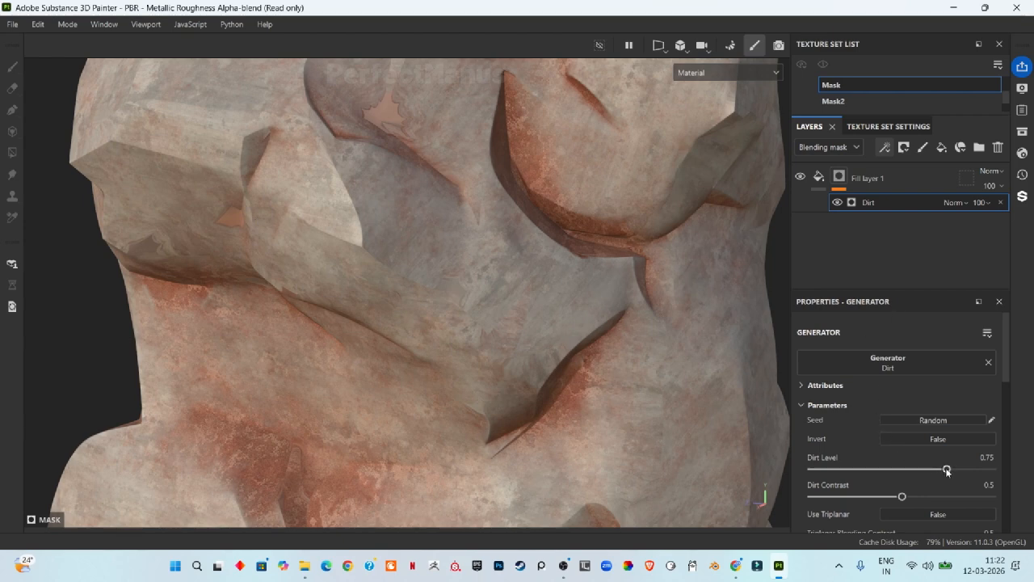
left_click_drag(946, 468, 1002, 489)
left_click_drag(915, 474, 912, 474)
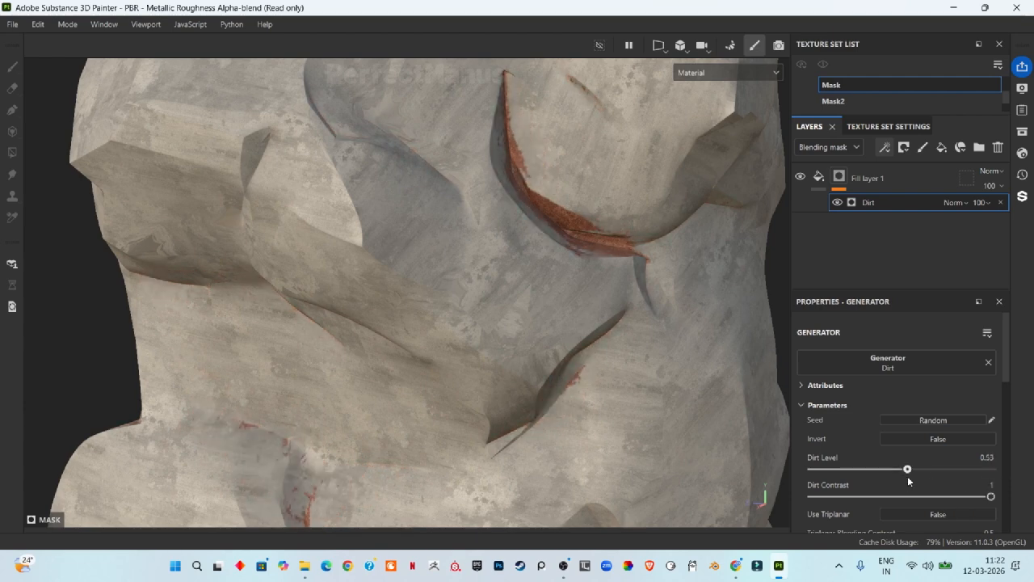
left_click_drag(1000, 504, 913, 514)
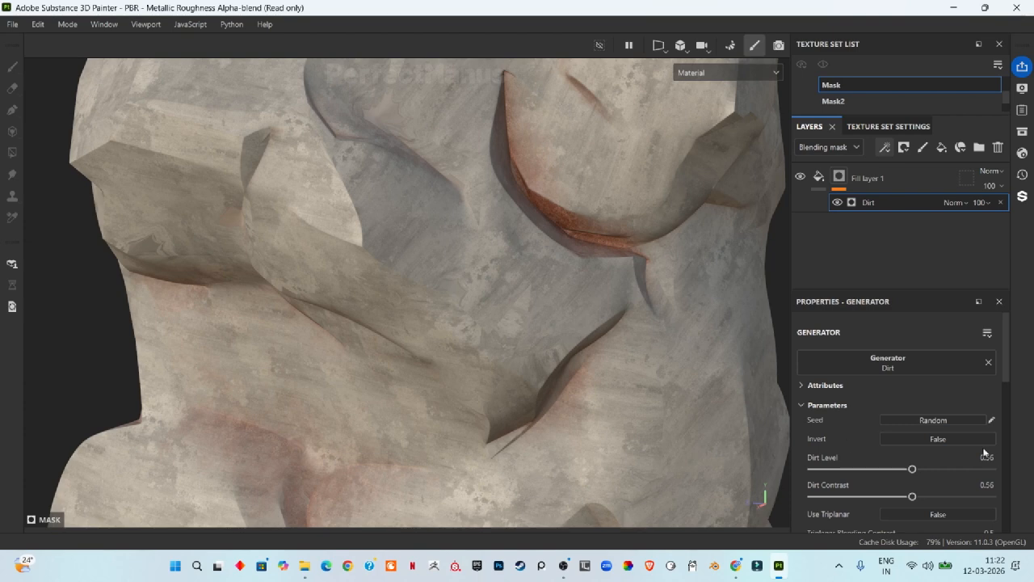
left_click_drag(915, 470, 940, 470)
scroll(555, 306, "down", 5)
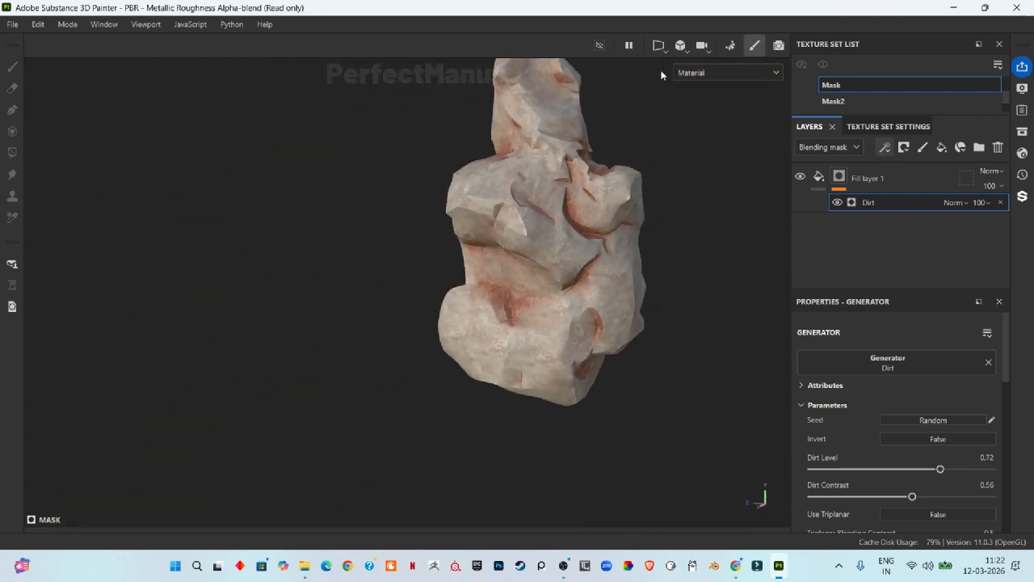
scroll(580, 201, "up", 5)
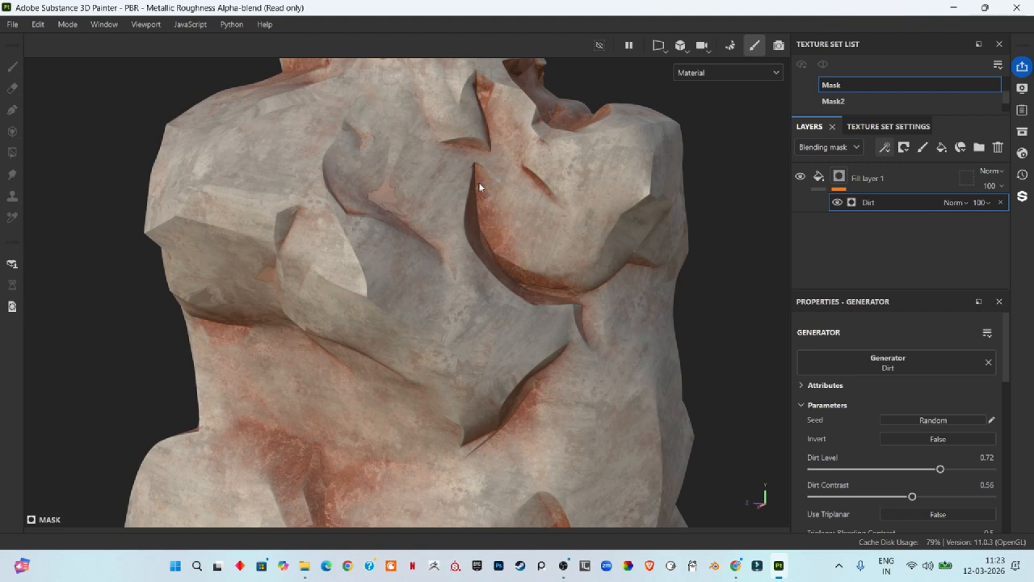
- Add a fill effect above Dirt in the mask and assign the Clouds 3 texture as its grayscale
left_click(885, 147)
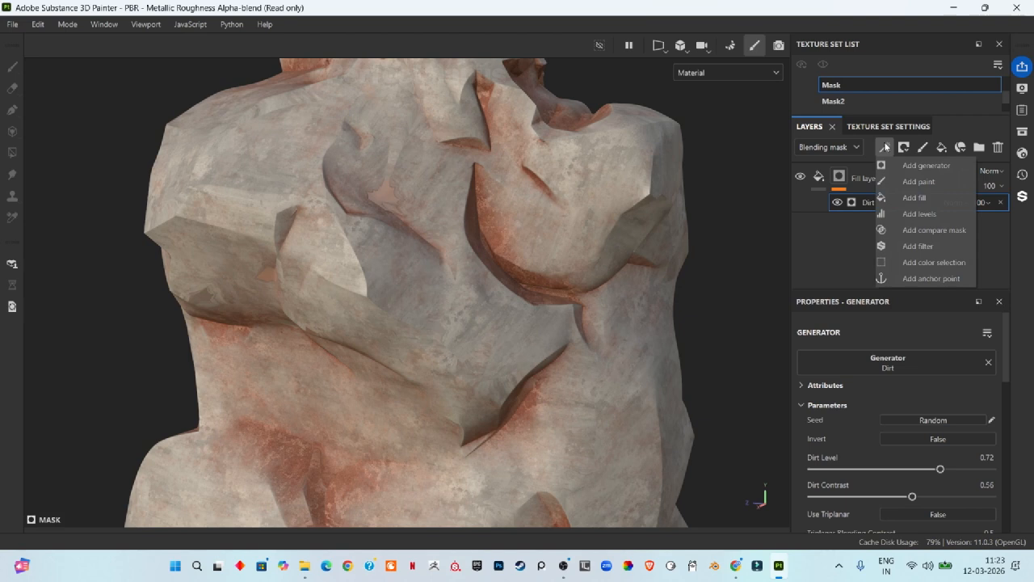
left_click(931, 197)
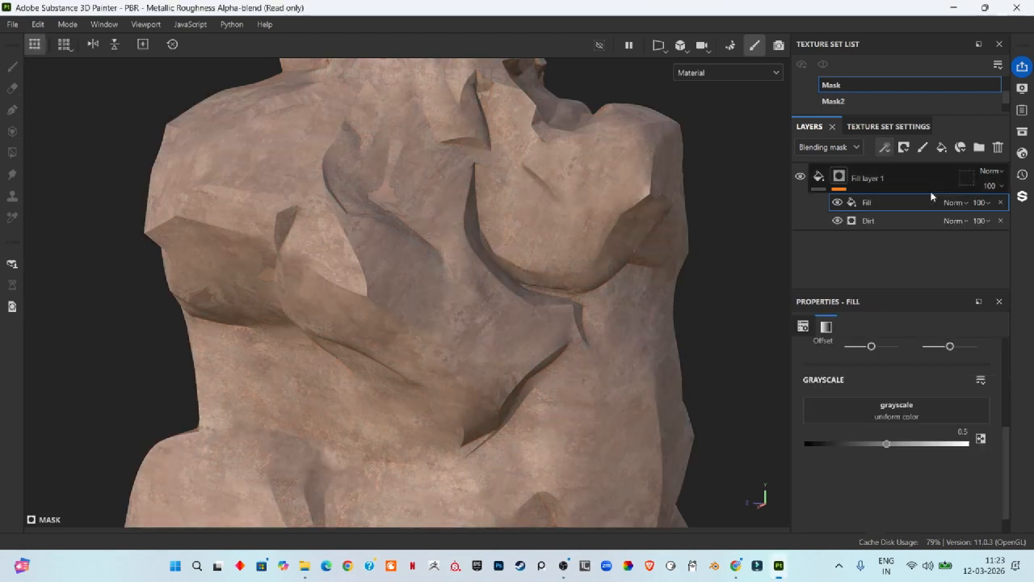
left_click(903, 416)
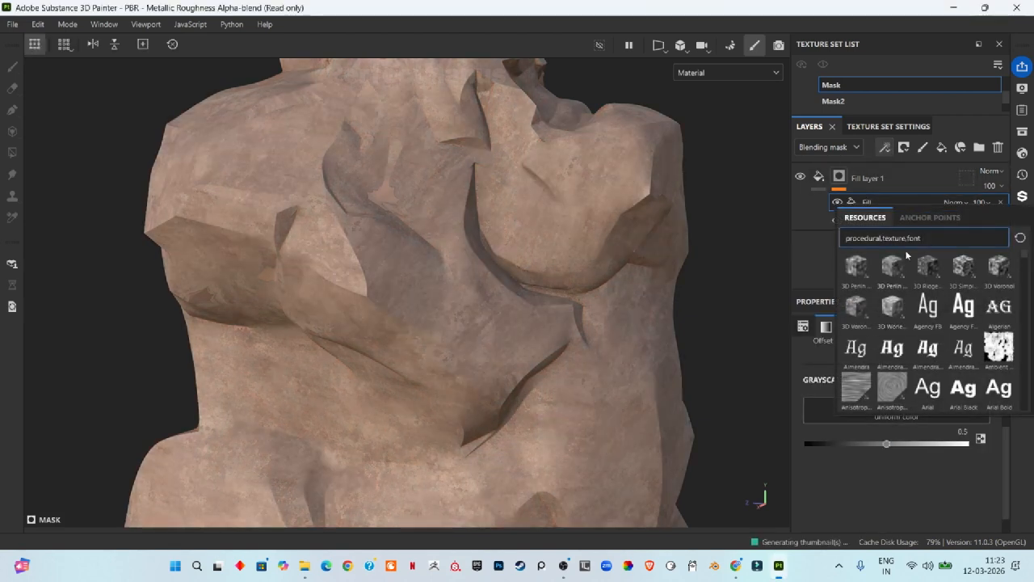
left_click(1031, 566)
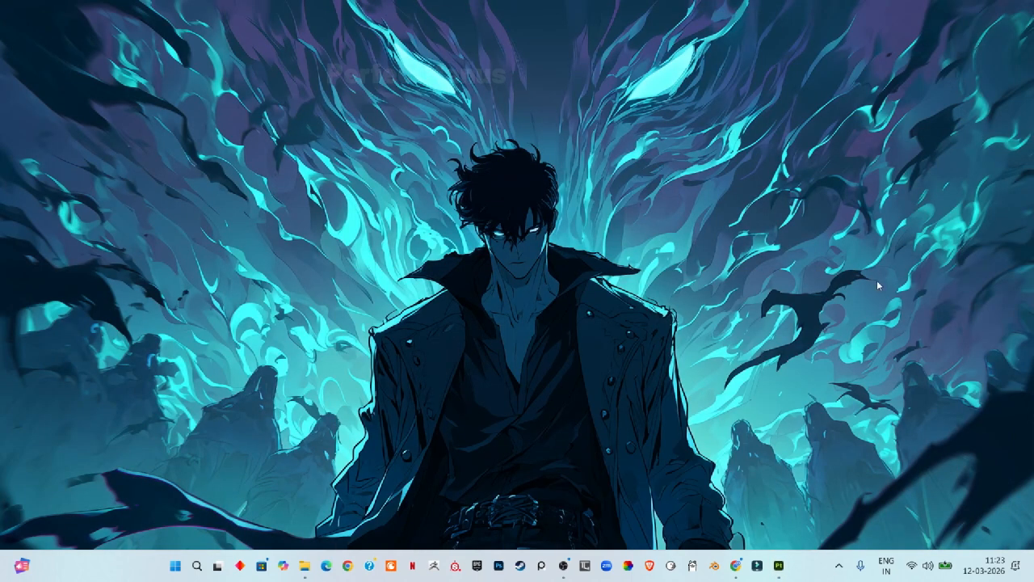
left_click(778, 566)
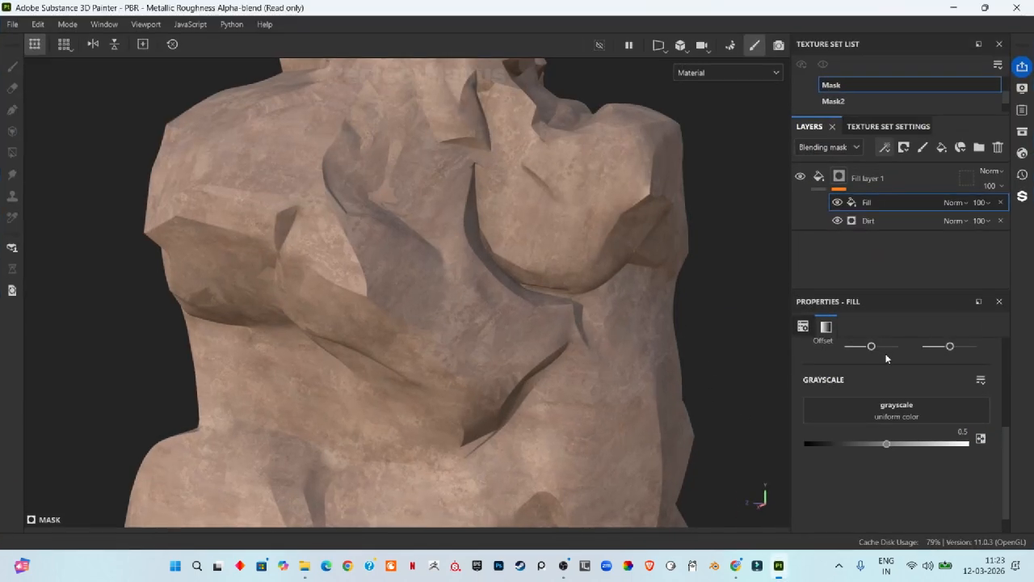
left_click(916, 408)
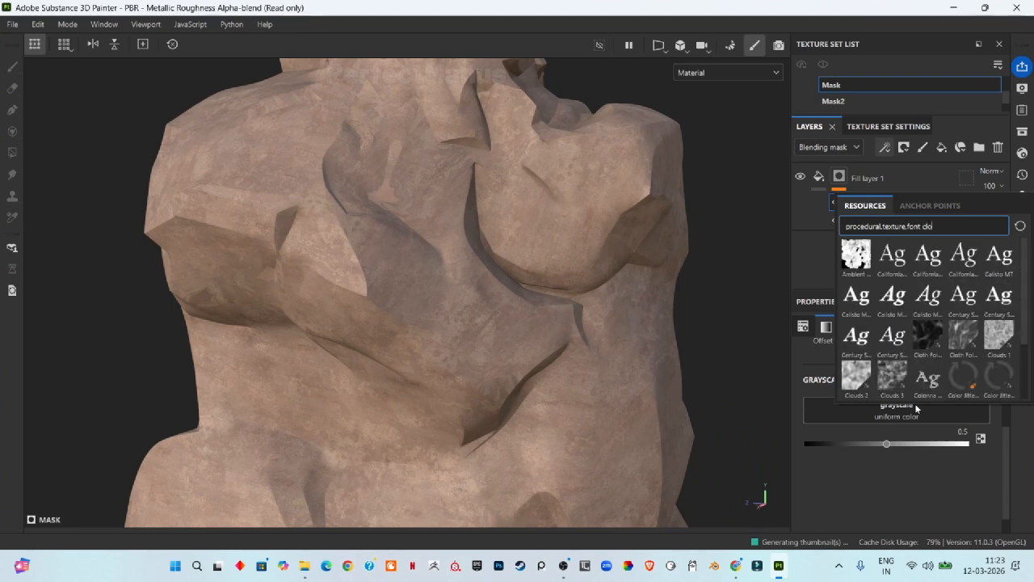
type("u")
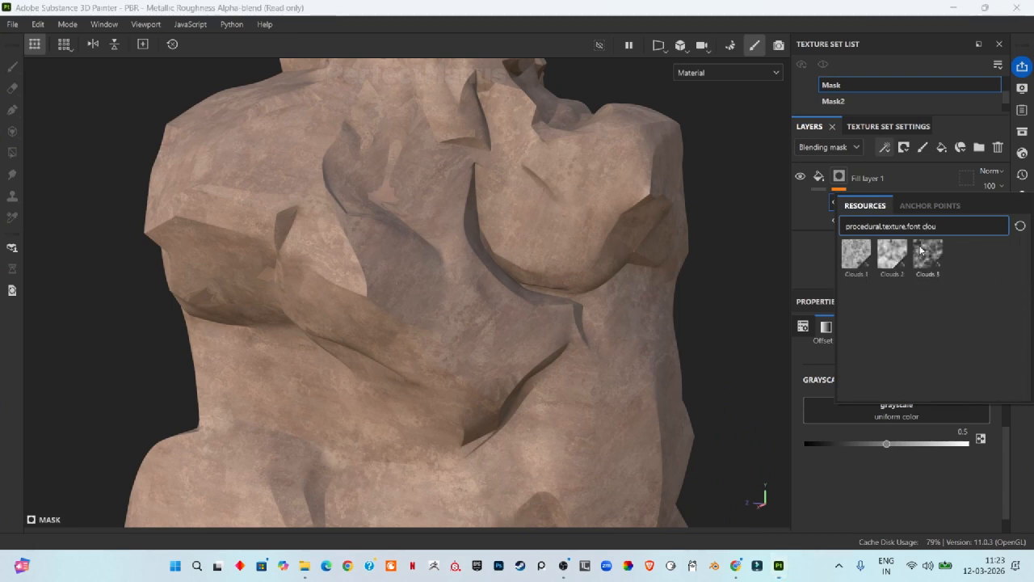
left_click(927, 253)
scroll(537, 305, "down", 3)
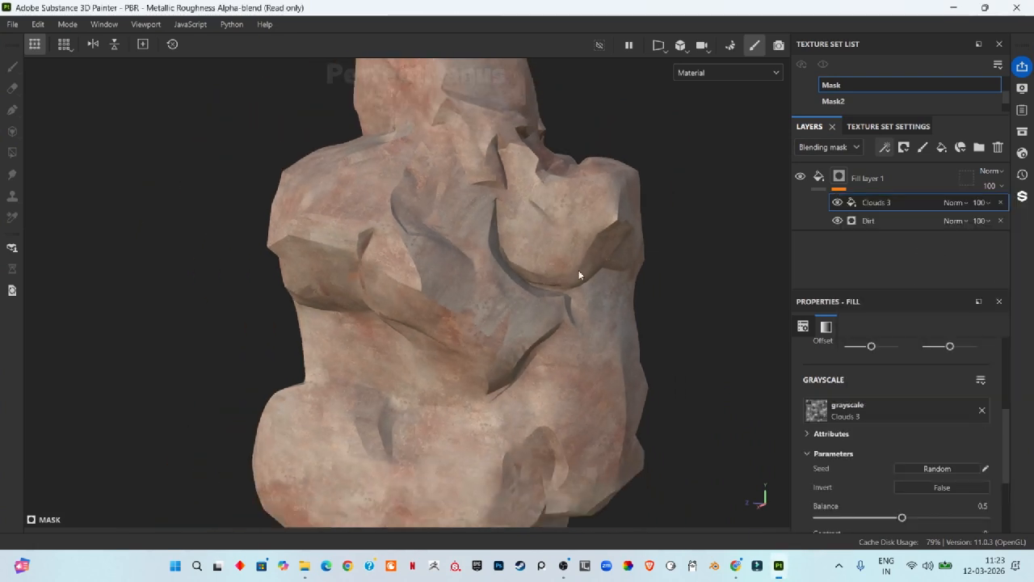
- Blend the Clouds 3 fill over Dirt with Multiply and set its Scale to 5, checking the effect on the rock
double_click(875, 203)
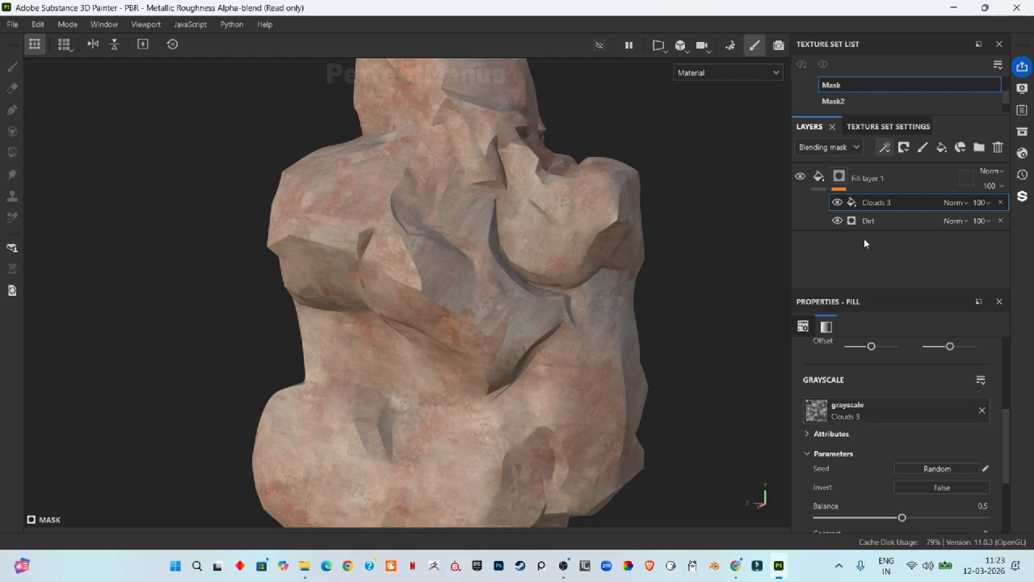
left_click(958, 202)
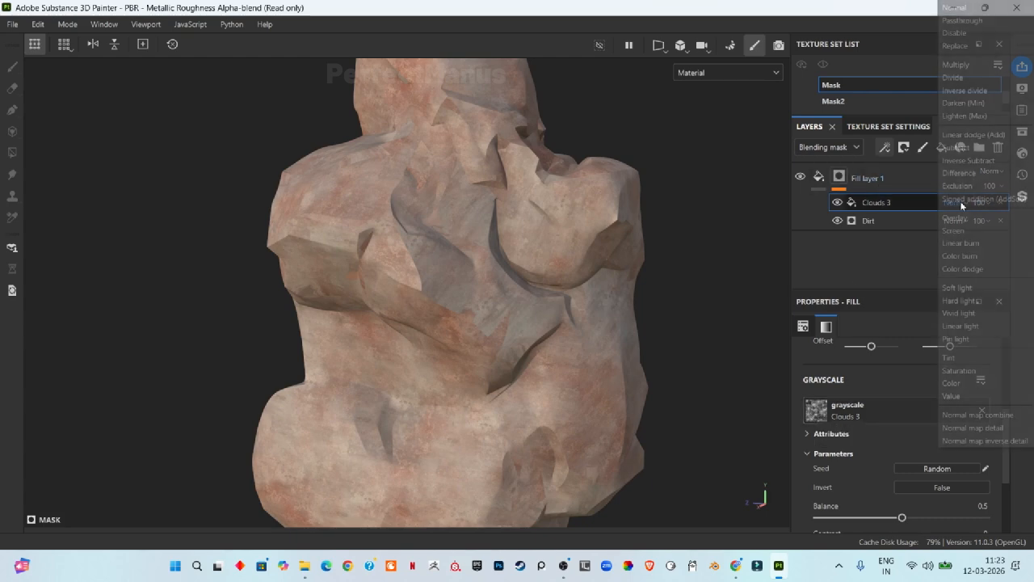
left_click(955, 64)
scroll(518, 321, "up", 5)
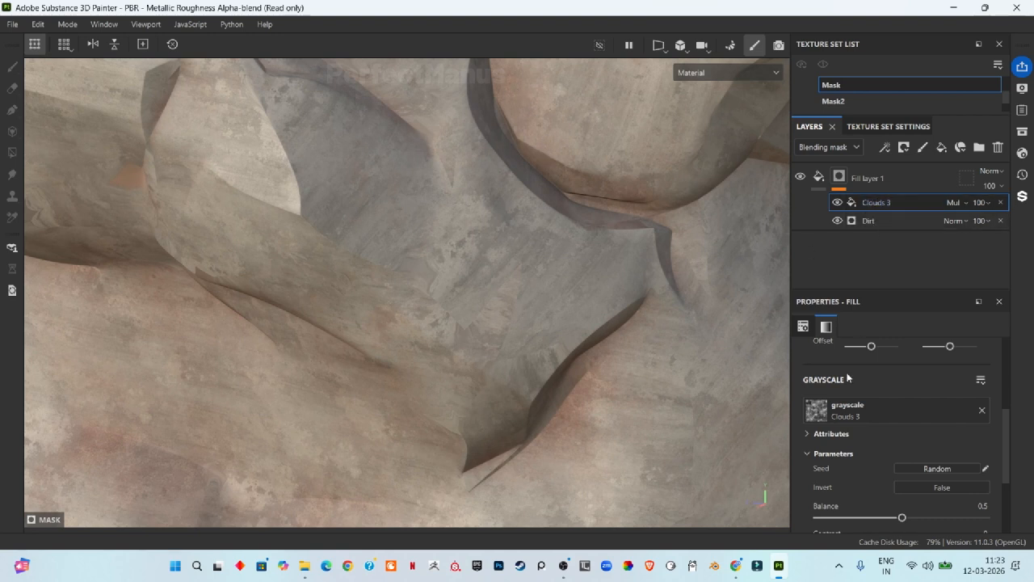
scroll(872, 456, "down", 3)
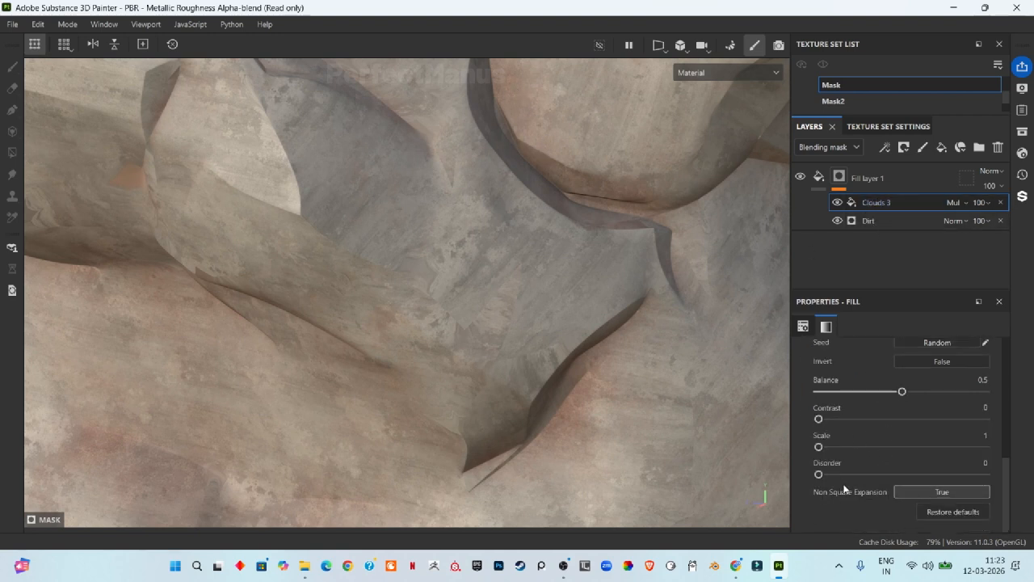
left_click_drag(825, 444, 914, 422)
scroll(600, 352, "down", 5)
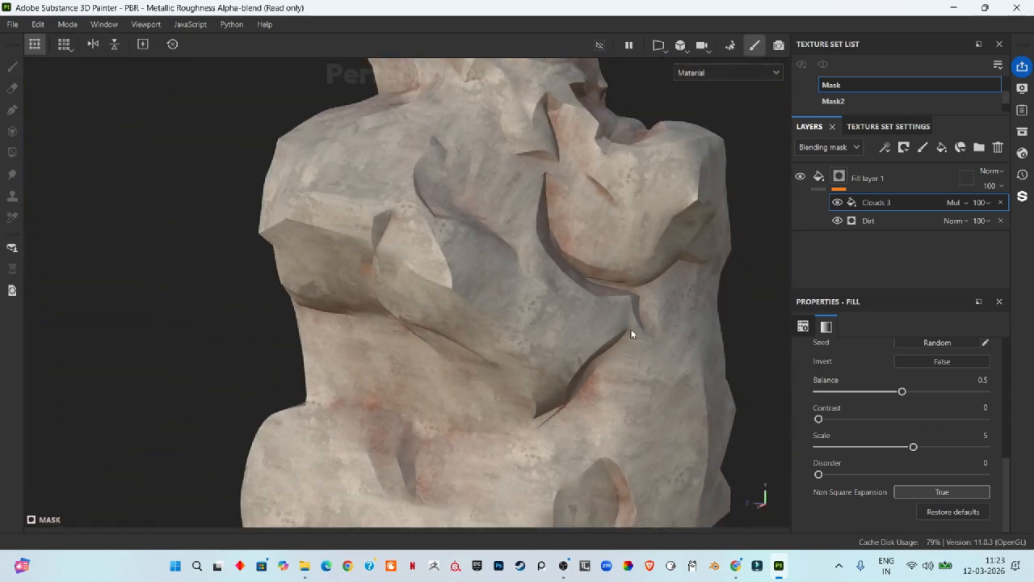
scroll(631, 334, "down", 3)
scroll(667, 363, "down", 3)
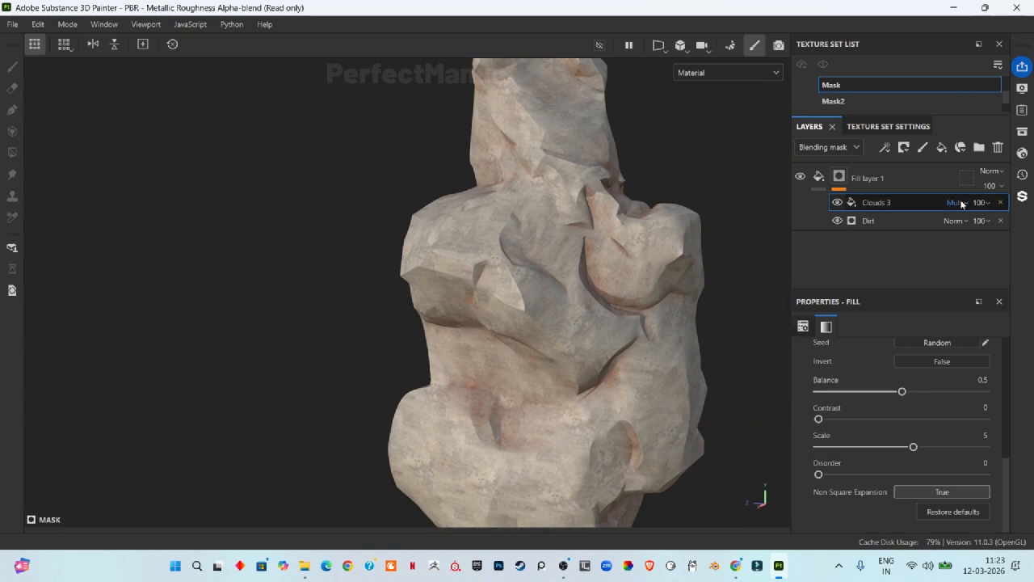
- Try the Linear dodge (Add) blend mode on the Clouds 3 fill and return it to Multiply
left_click(960, 202)
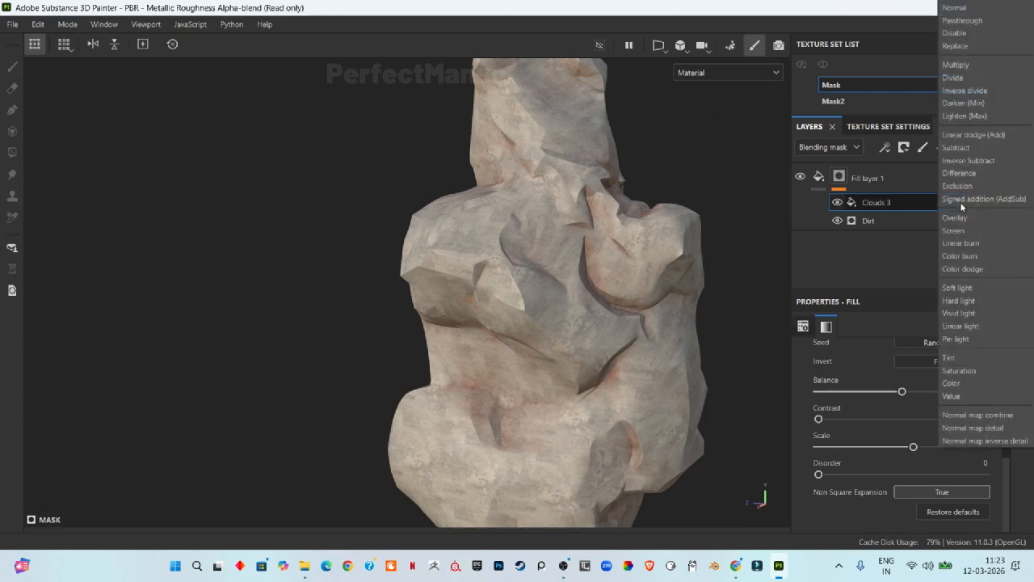
left_click(973, 136)
scroll(665, 215, "up", 8)
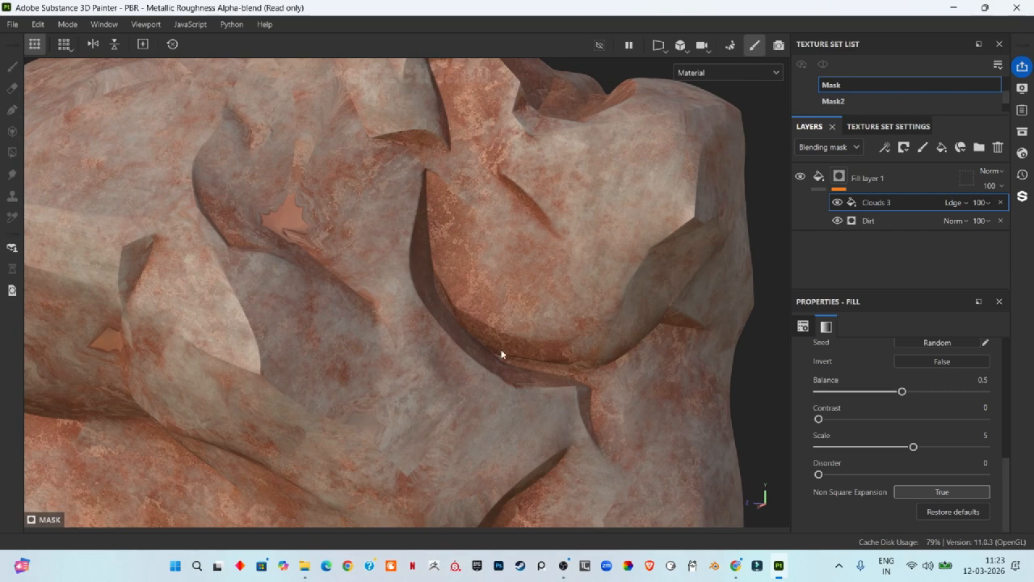
scroll(414, 216, "down", 5)
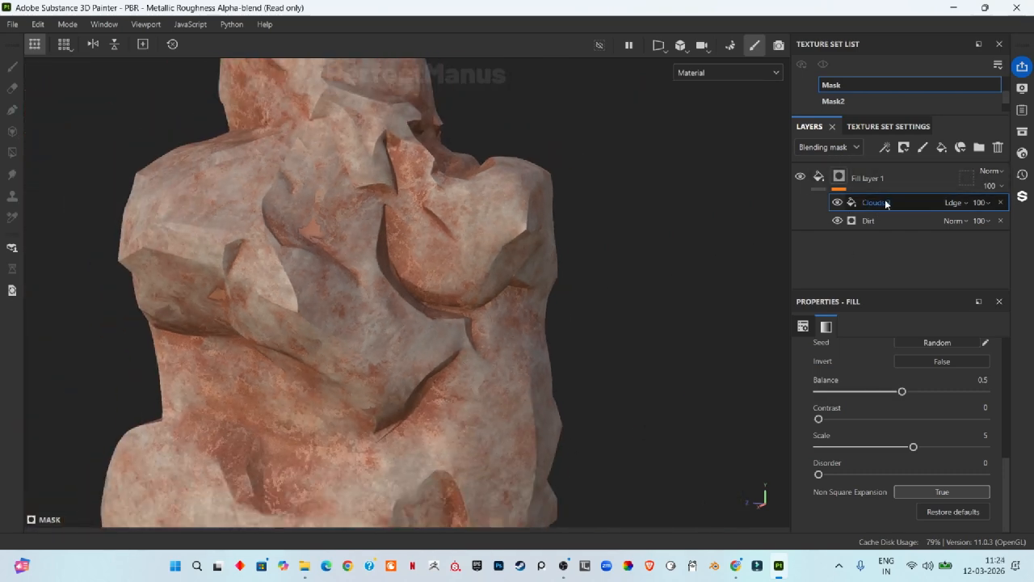
left_click(957, 201)
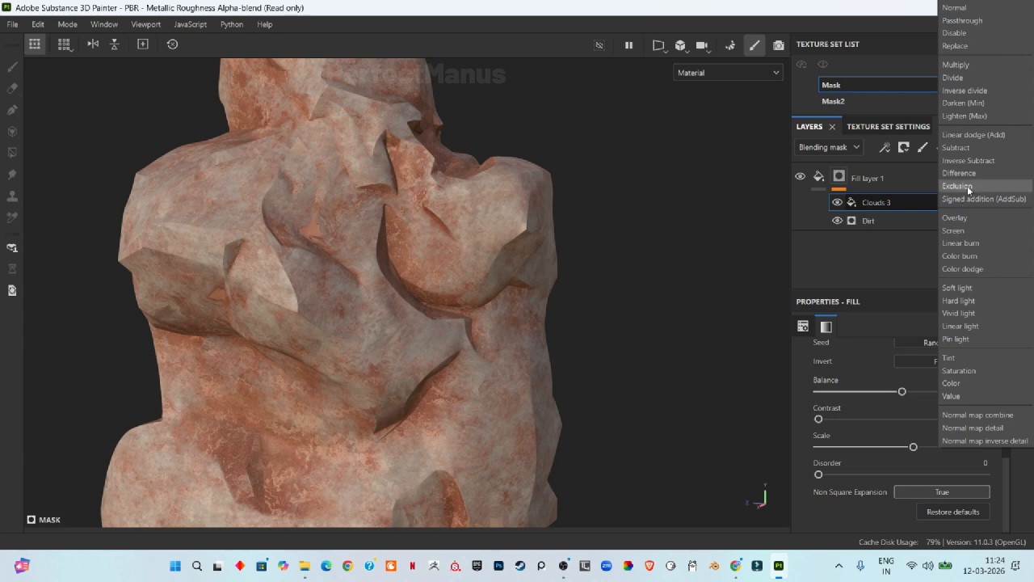
left_click(956, 65)
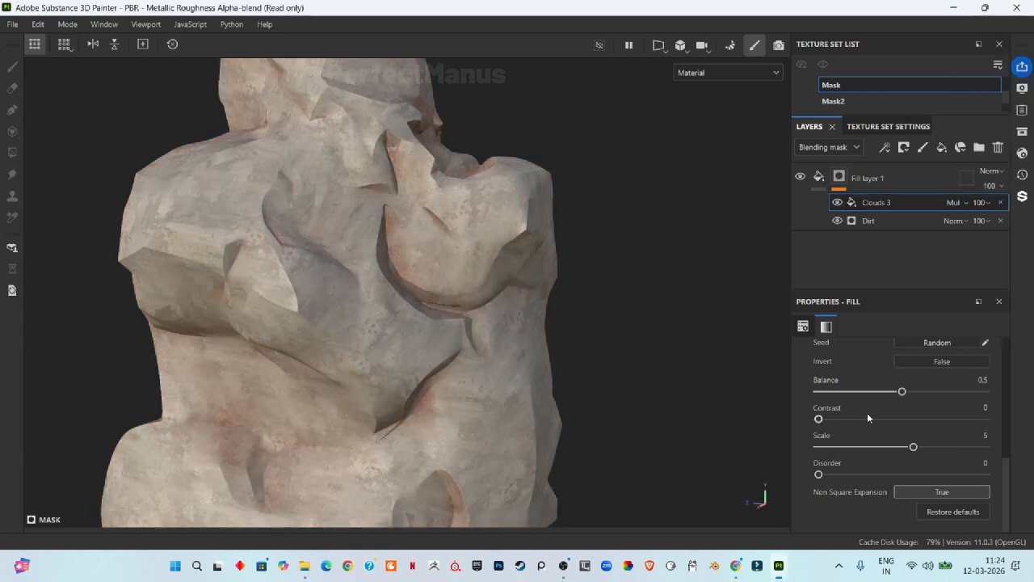
- Set the Clouds 3 fill's Contrast to 0.52 and Balance to 0.66, keeping Scale at 5
left_click_drag(819, 419, 928, 394)
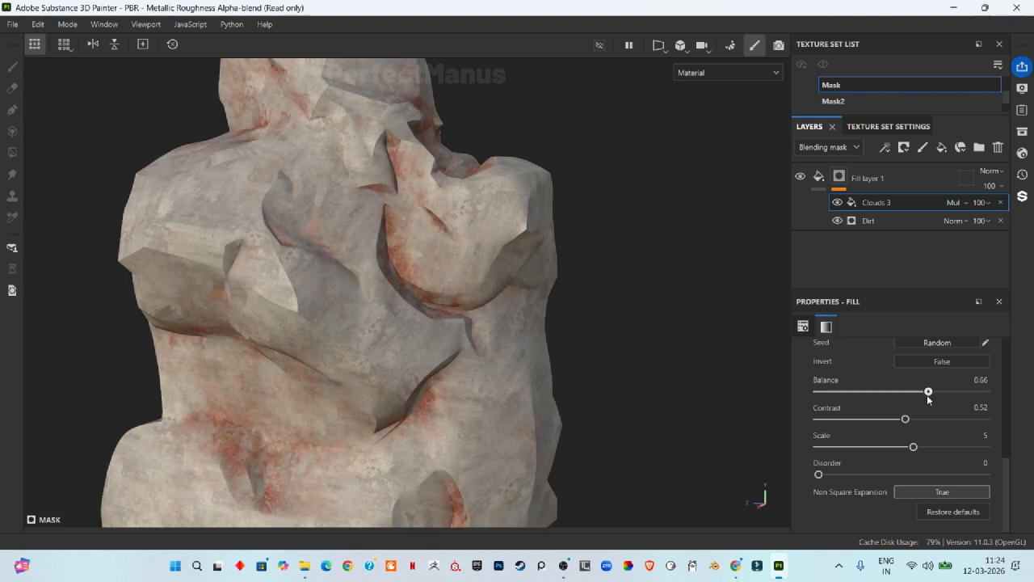
mouse_move(914, 446)
left_mouse_down()
mouse_move(962, 437)
mouse_move(921, 448)
left_mouse_up()
mouse_move(912, 448)
left_mouse_down()
mouse_move(891, 451)
mouse_move(914, 450)
left_mouse_up()
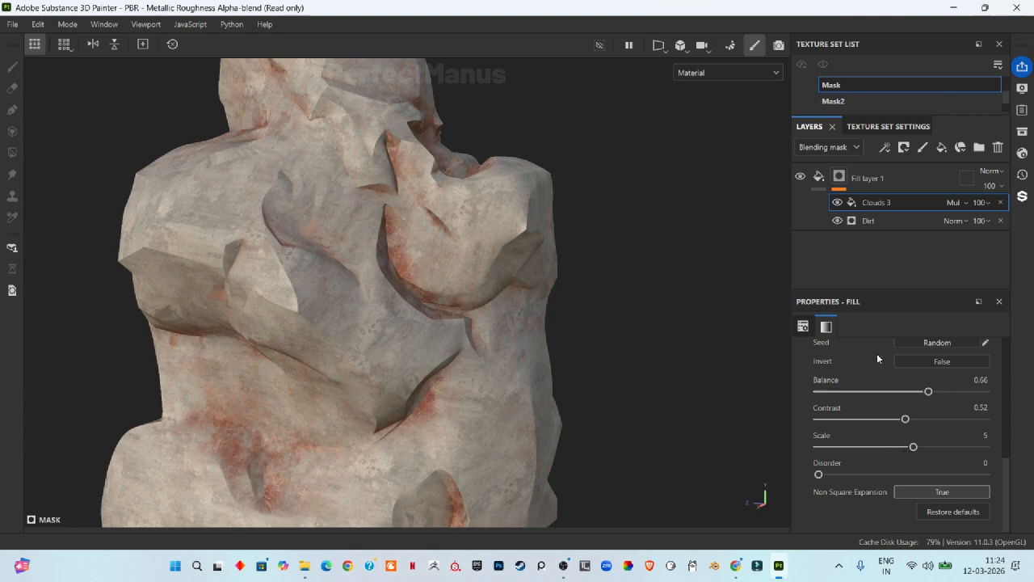
- Compare the rock with the Clouds 3 fill hidden and shown, examining the terracotta breakup from near and far
left_click(838, 203)
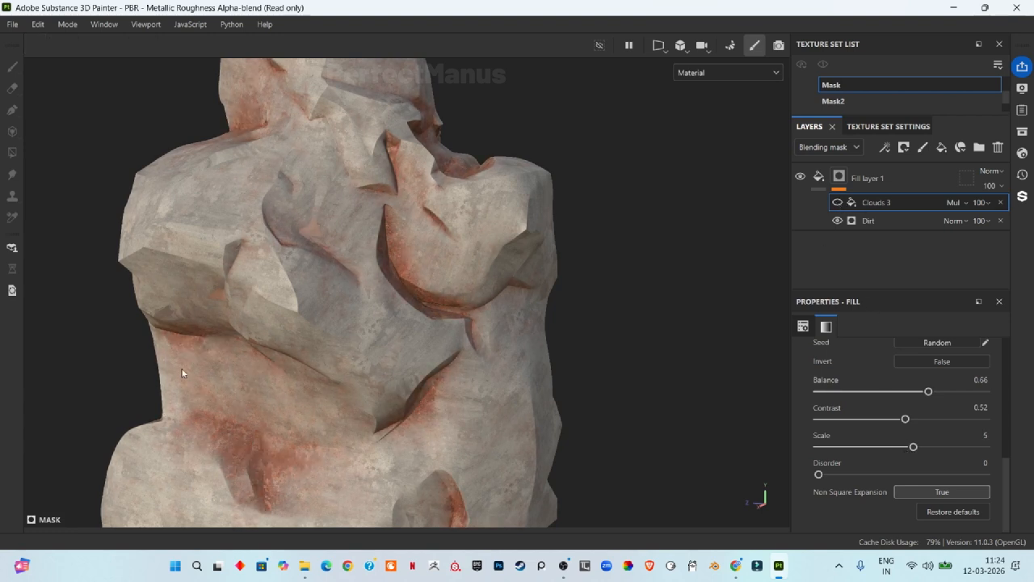
left_click(837, 203)
scroll(500, 224, "down", 6)
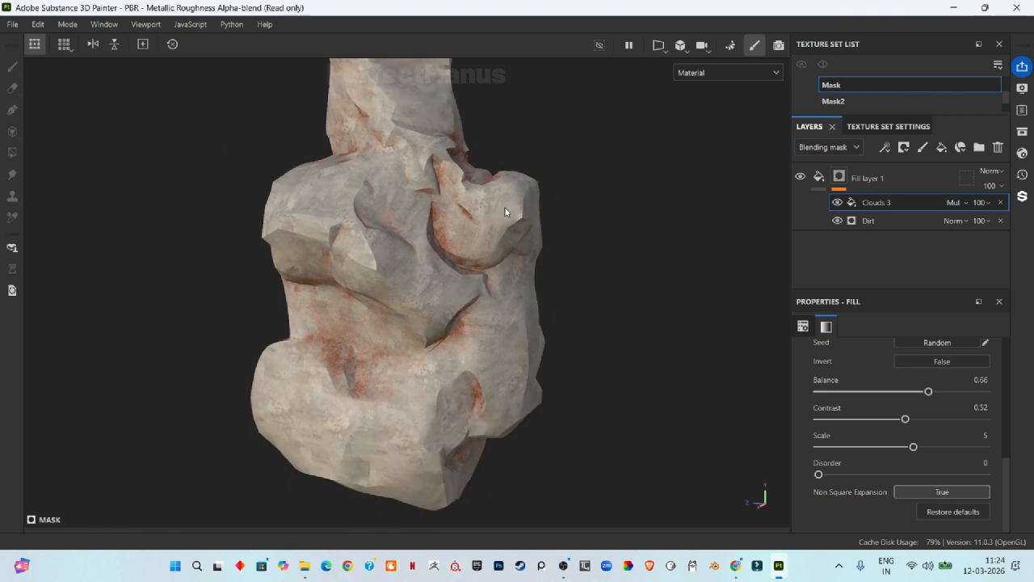
right_click_drag(551, 208, 479, 294, "alt")
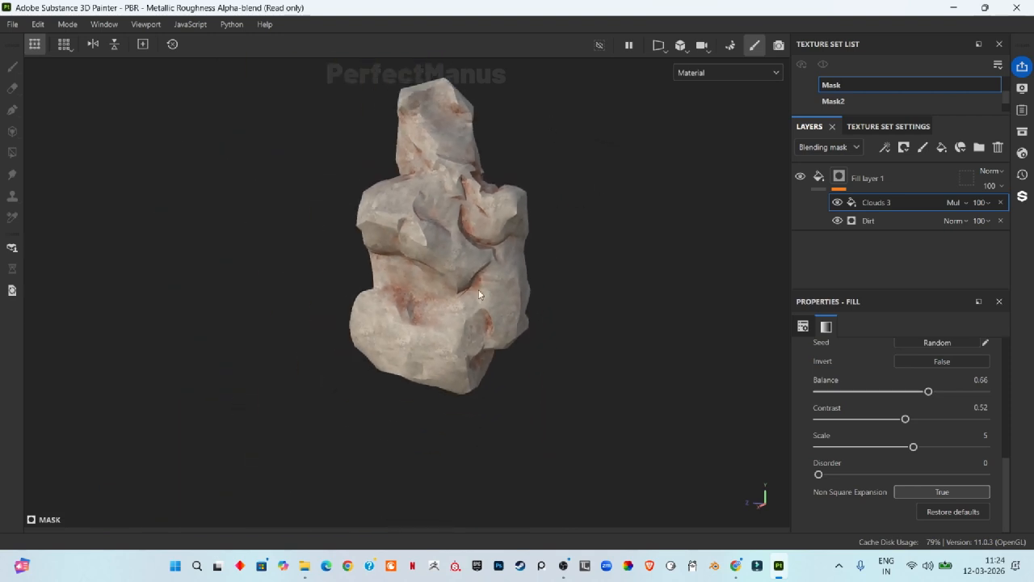
scroll(542, 245, "up", 7)
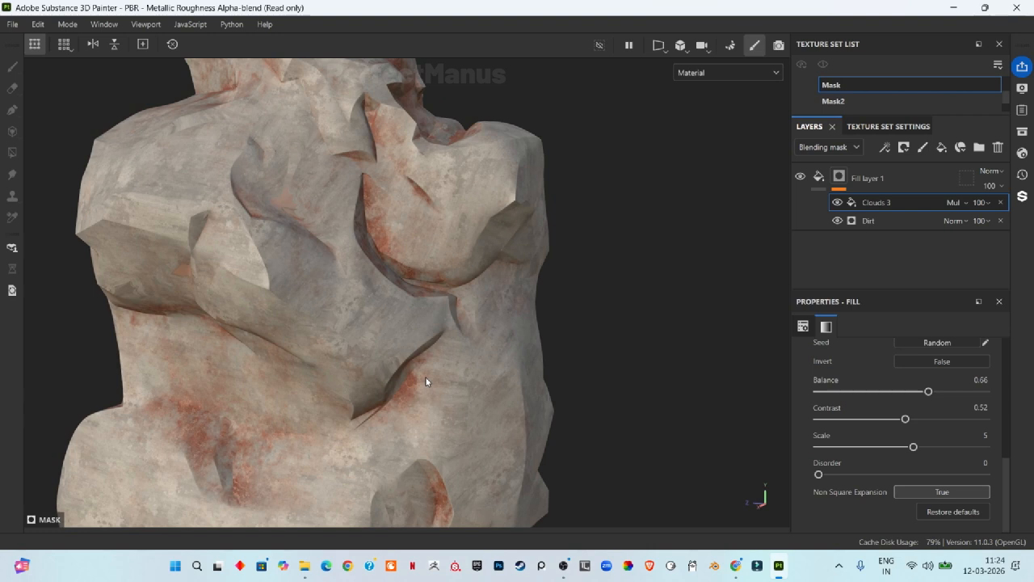
scroll(512, 301, "down", 5)
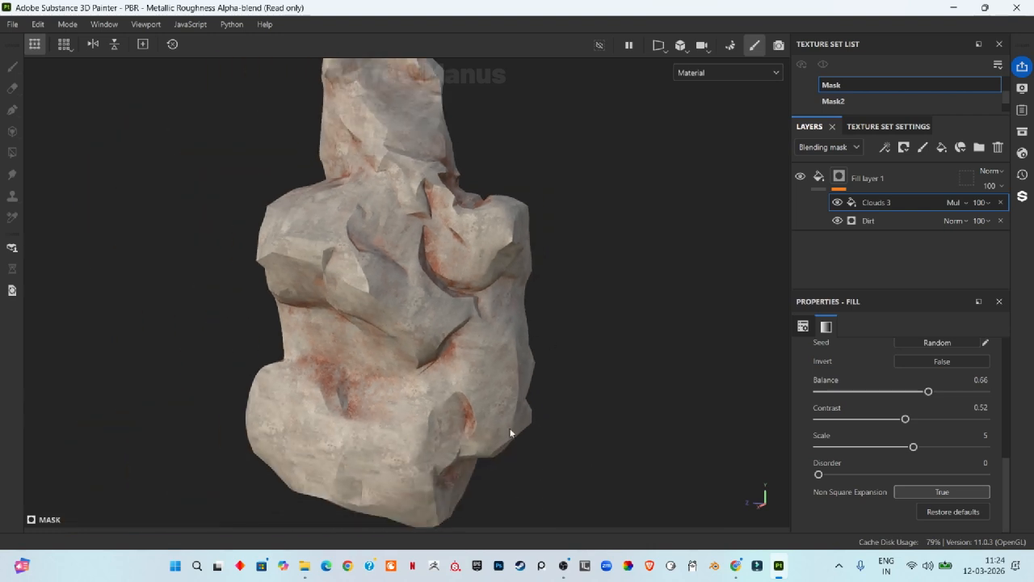
- Add a generator above Clouds 3 in the mask and assign the Position generator to it
left_click(883, 149)
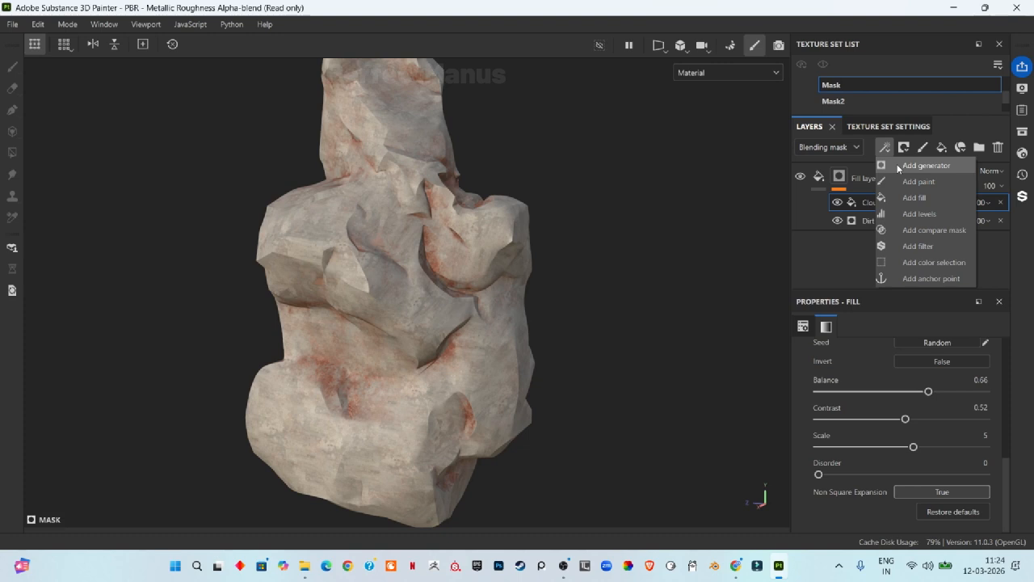
left_click(899, 165)
left_click(917, 359)
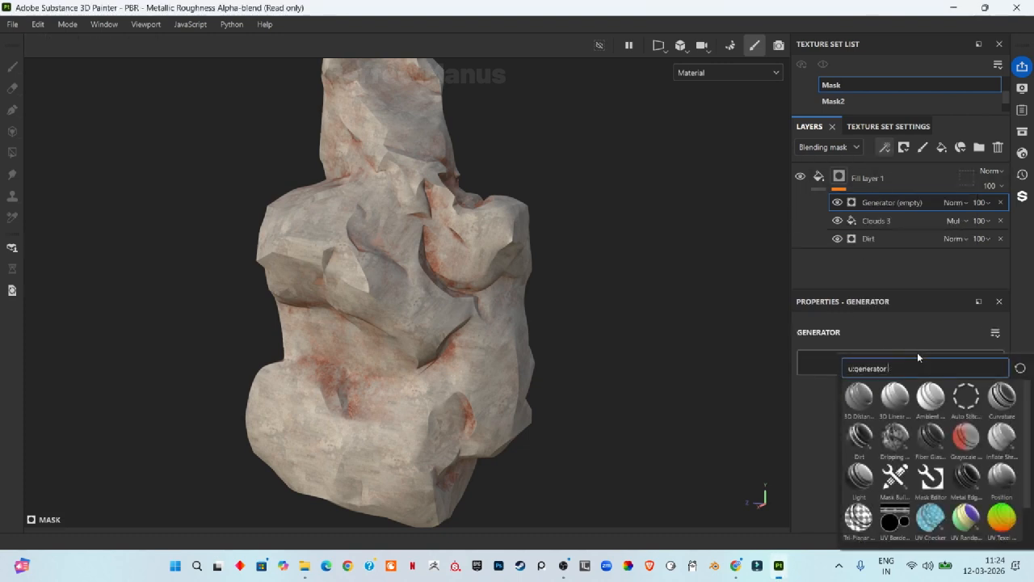
left_click(1001, 479)
scroll(561, 311, "down", 4)
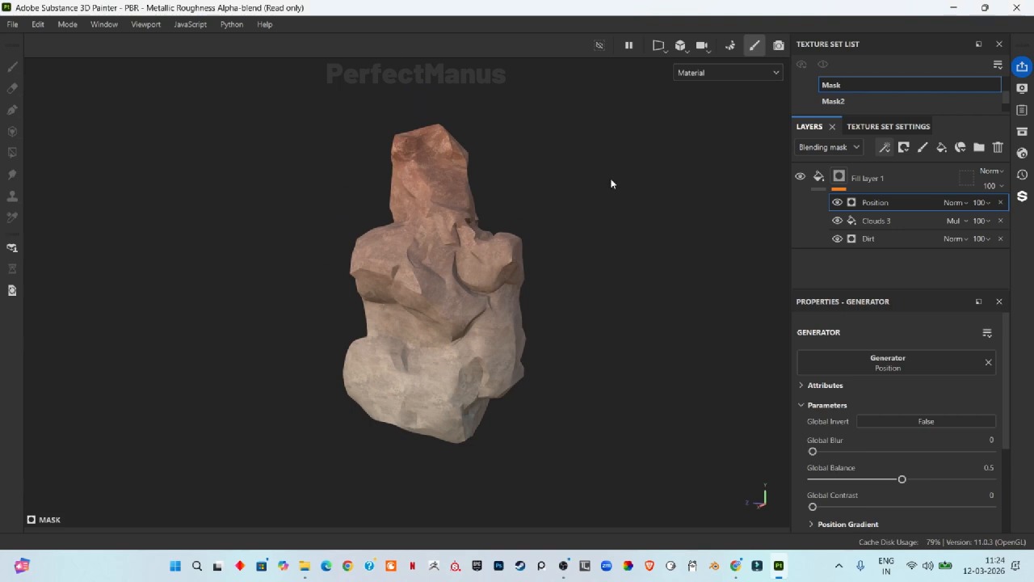
- Set the Position generator's Global Invert to True while viewing the Mask channel, and return the viewport to Material
left_click(716, 74)
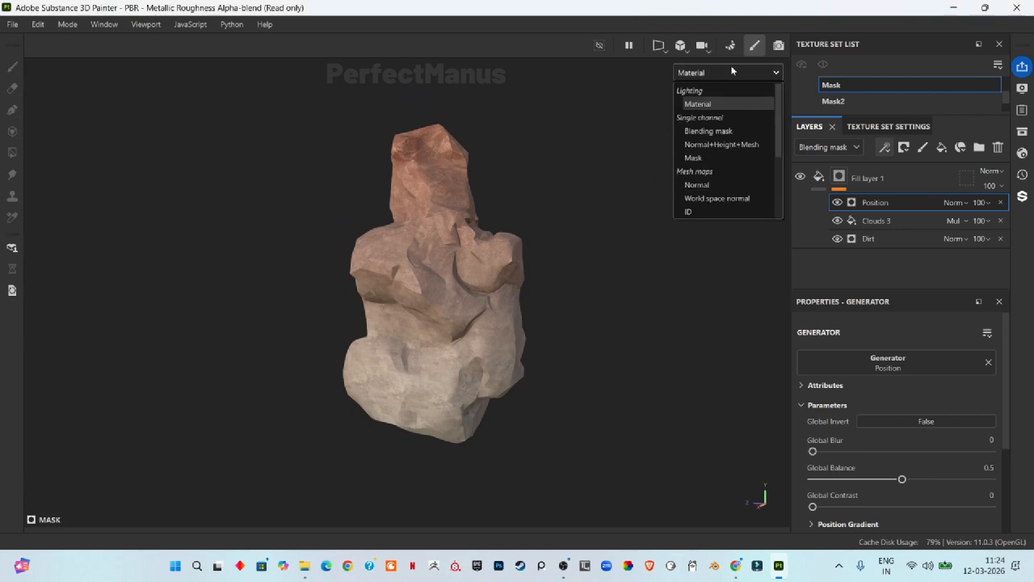
left_click(706, 155)
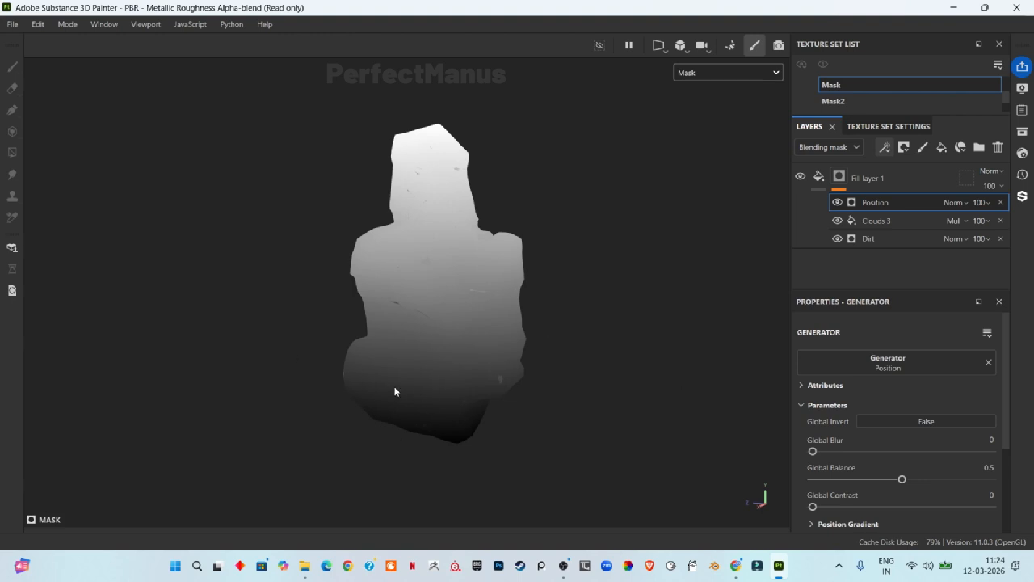
scroll(888, 387, "down", 2)
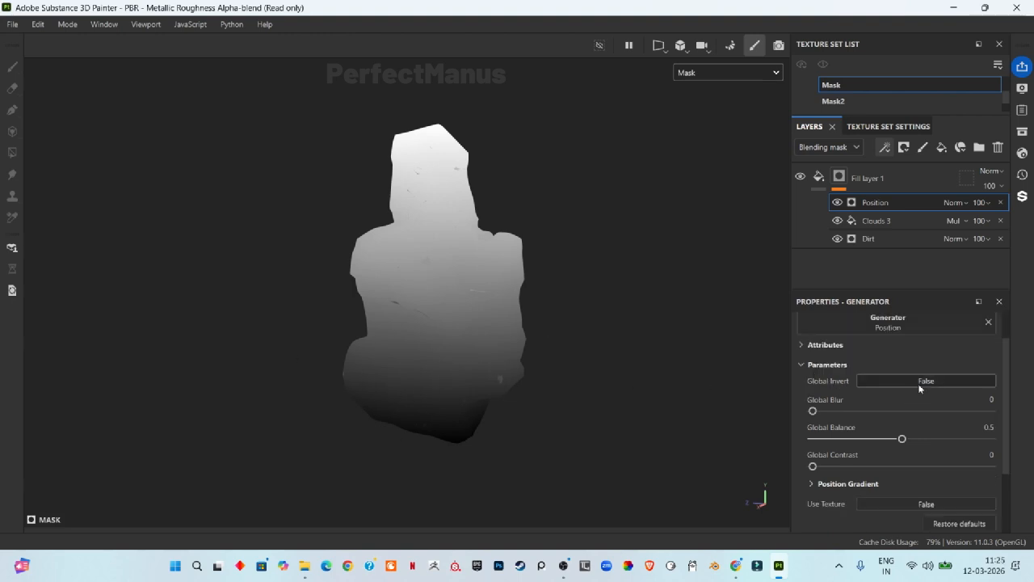
left_click(925, 382)
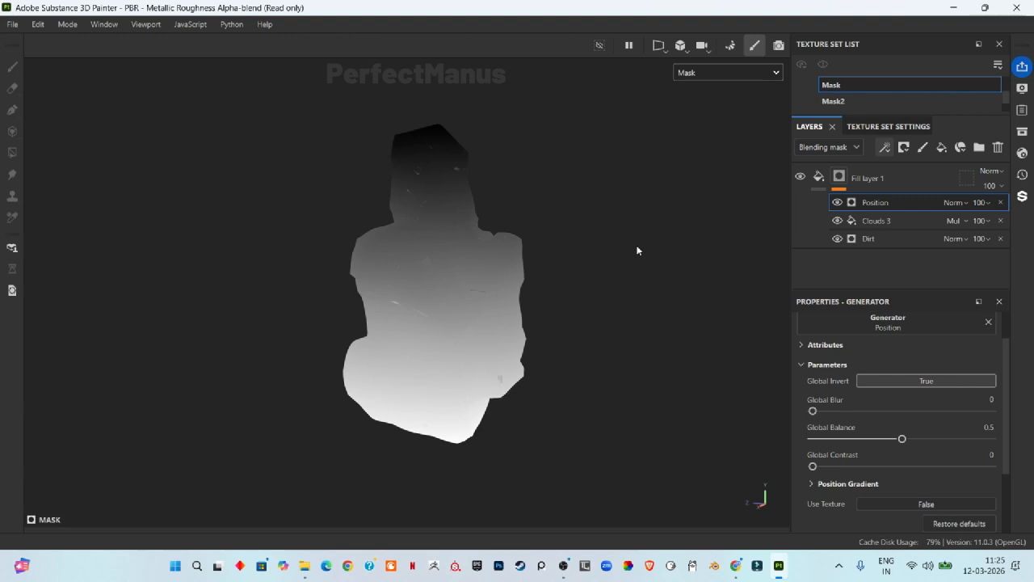
left_click(709, 73)
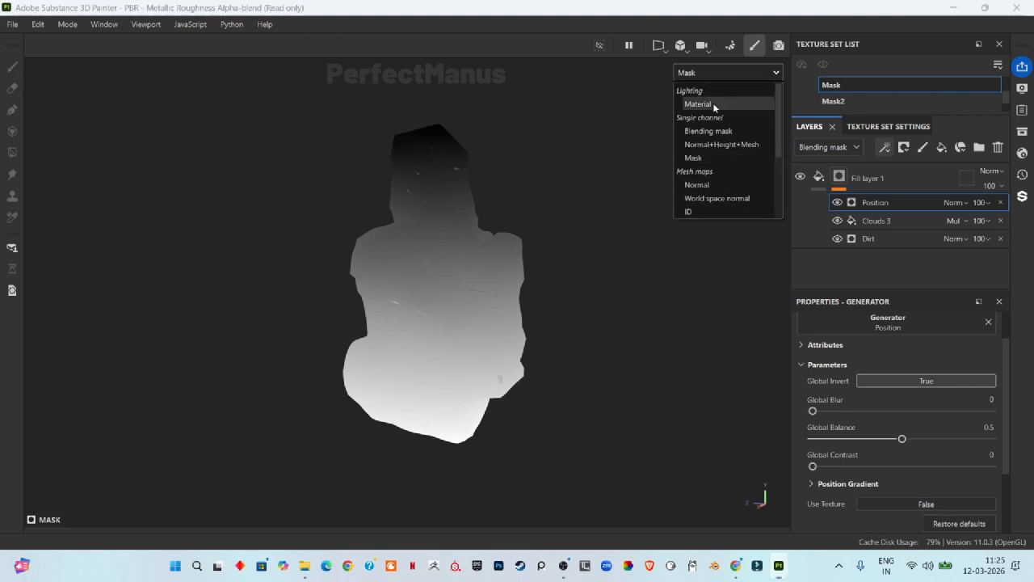
left_click(713, 106)
scroll(434, 345, "up", 5)
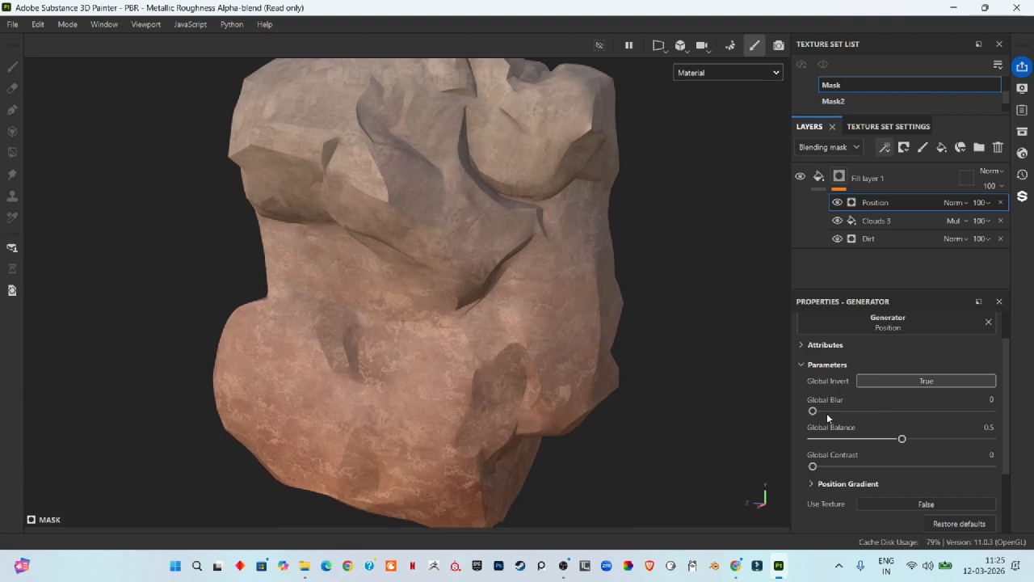
- Set the Position generator's Global Blur to 2.35, Global Balance to 0.8 and Global Contrast to 0.21
mouse_move(815, 412)
left_mouse_down()
mouse_move(884, 383)
mouse_move(895, 387)
mouse_move(886, 410)
mouse_move(919, 438)
mouse_move(956, 414)
left_mouse_up()
left_click_drag(812, 466, 883, 466)
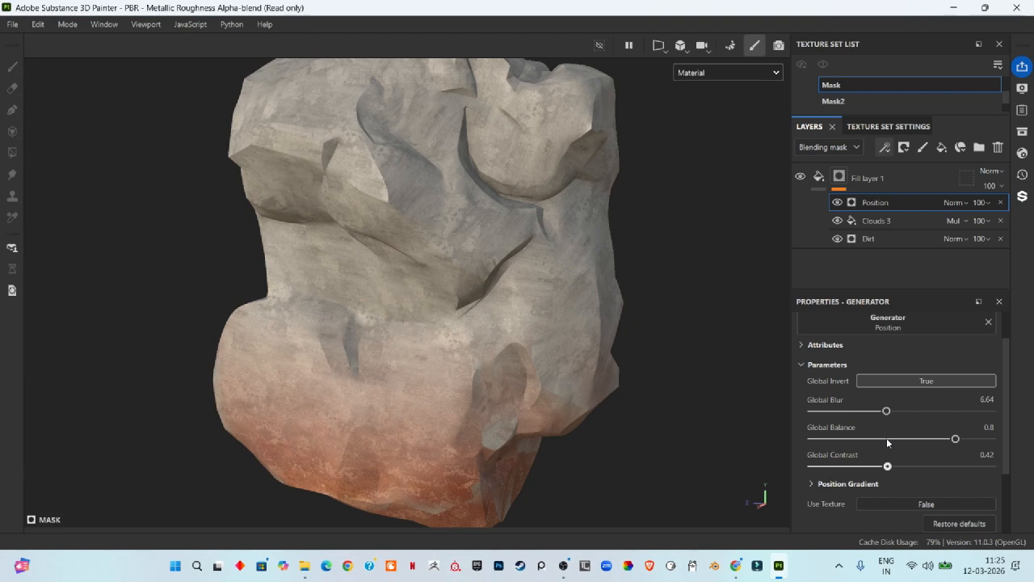
left_click_drag(455, 337, 549, 327, "alt")
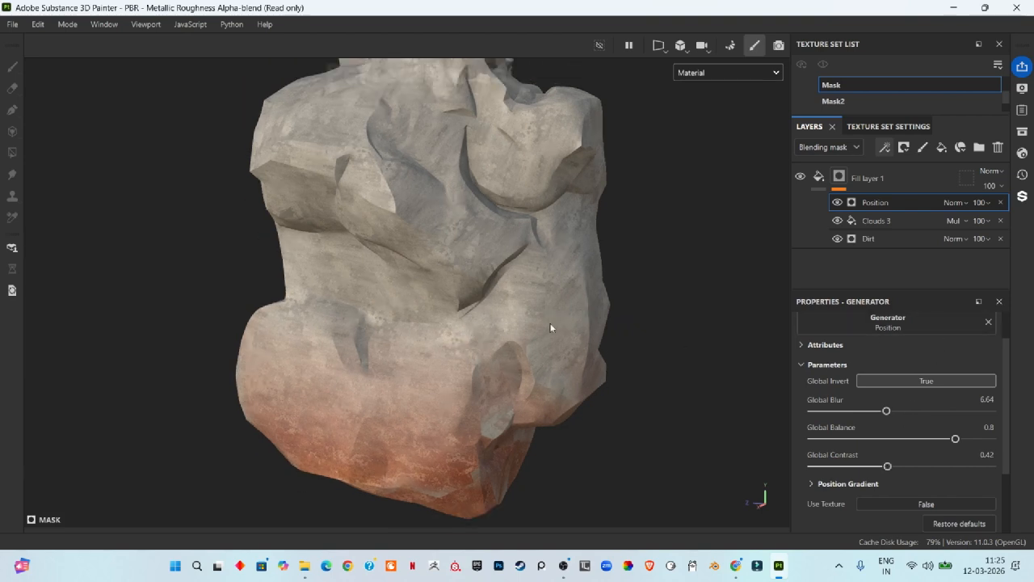
left_click_drag(887, 466, 851, 478)
left_click_drag(886, 410, 838, 422)
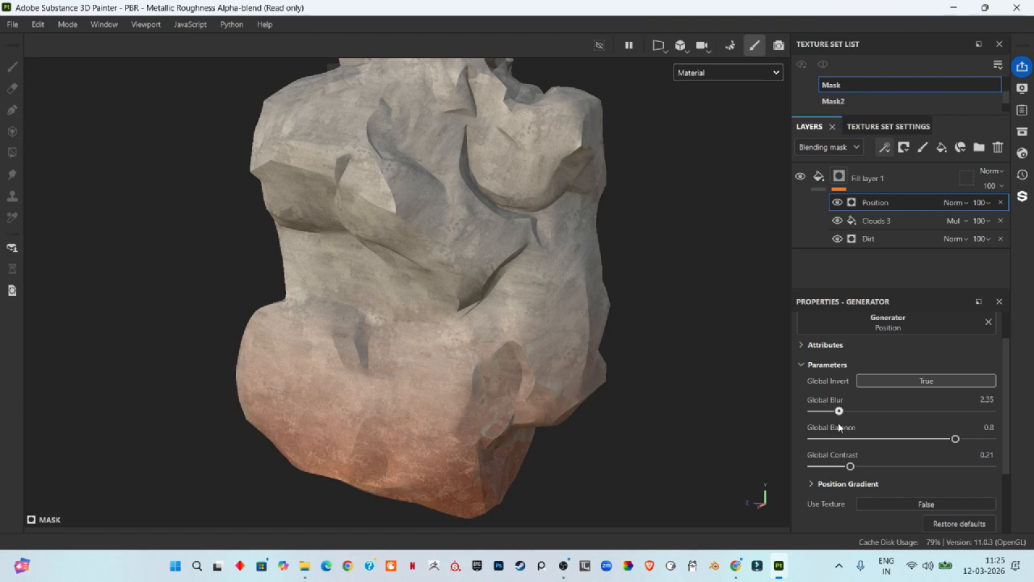
- Change the Position generator's blending mode to Linear dodge (Add) and check the blend across the whole rock
scroll(586, 272, "down", 3)
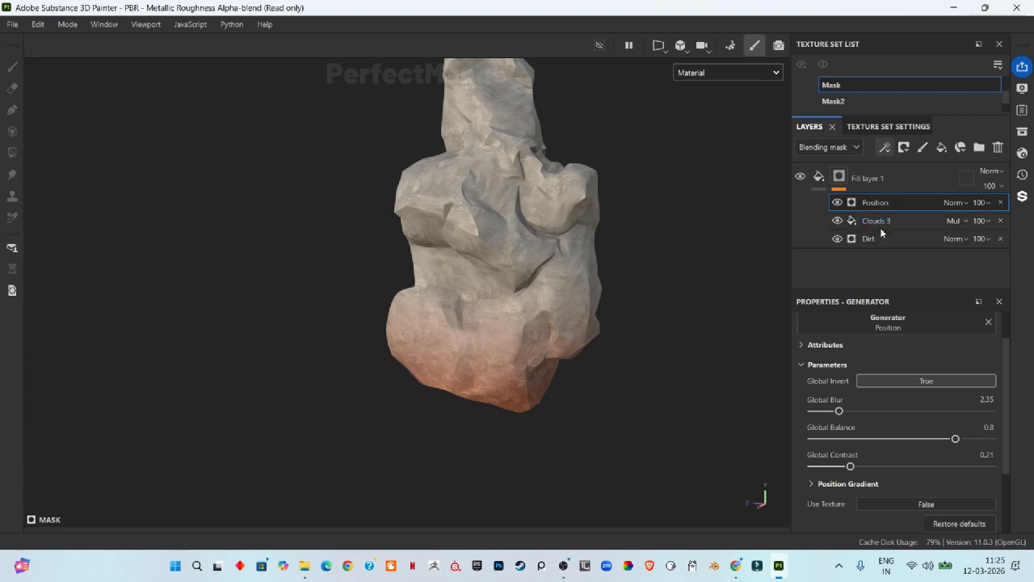
left_click(955, 203)
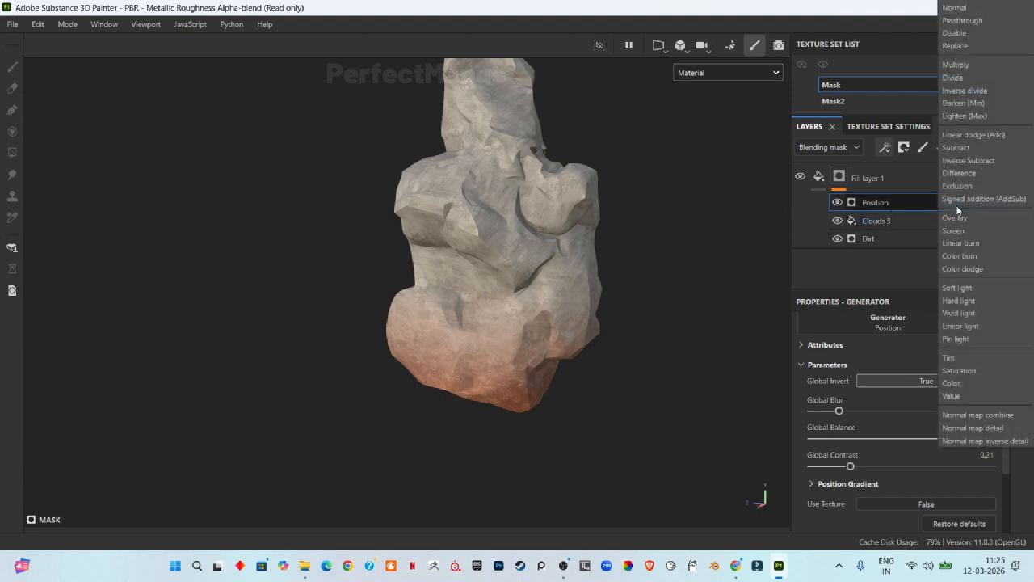
left_click(973, 134)
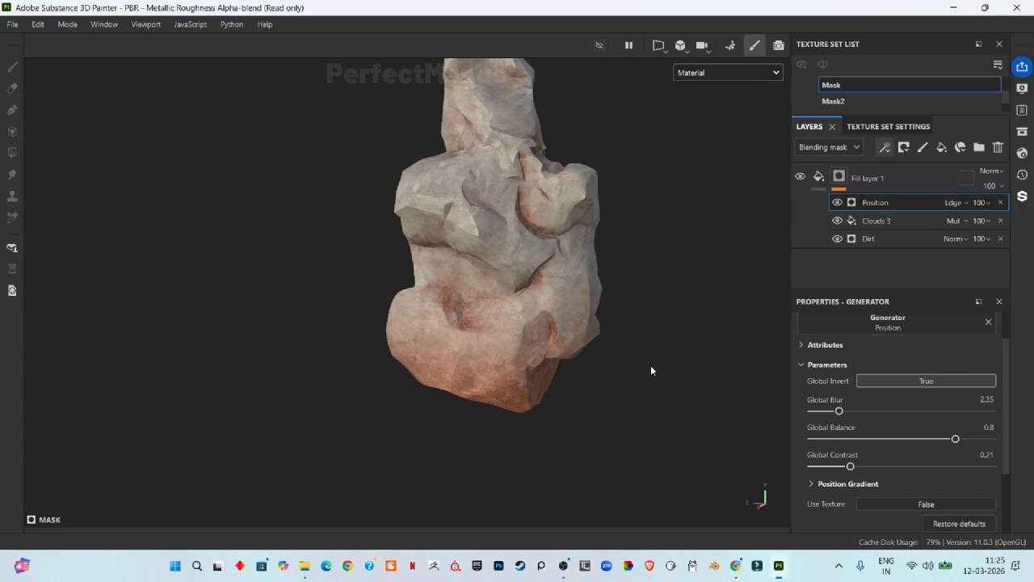
mouse_move(650, 368)
left_mouse_down("alt")
mouse_move(605, 334)
mouse_move(448, 369)
left_mouse_up("alt")
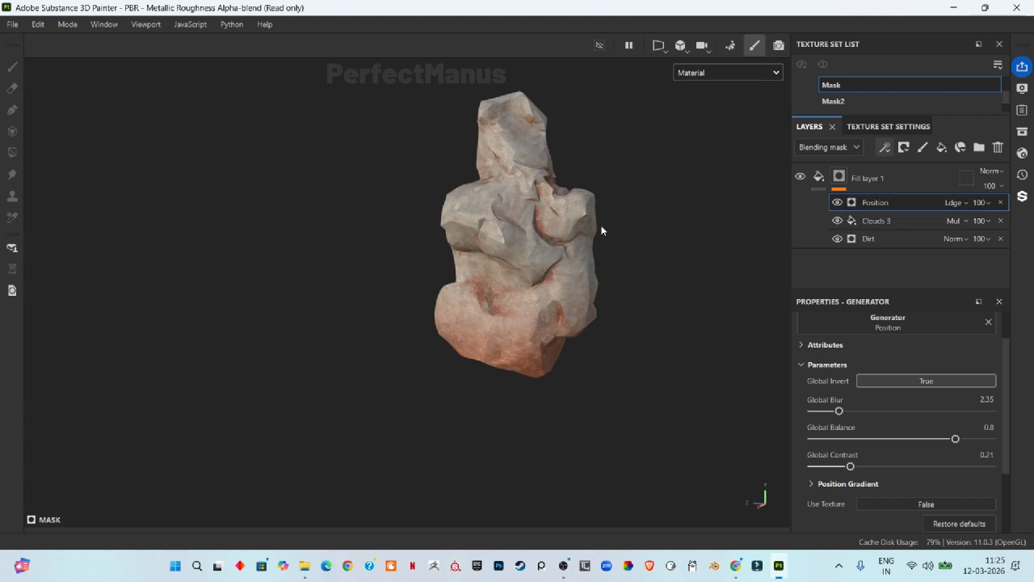
right_click_drag(588, 213, 545, 216, "alt")
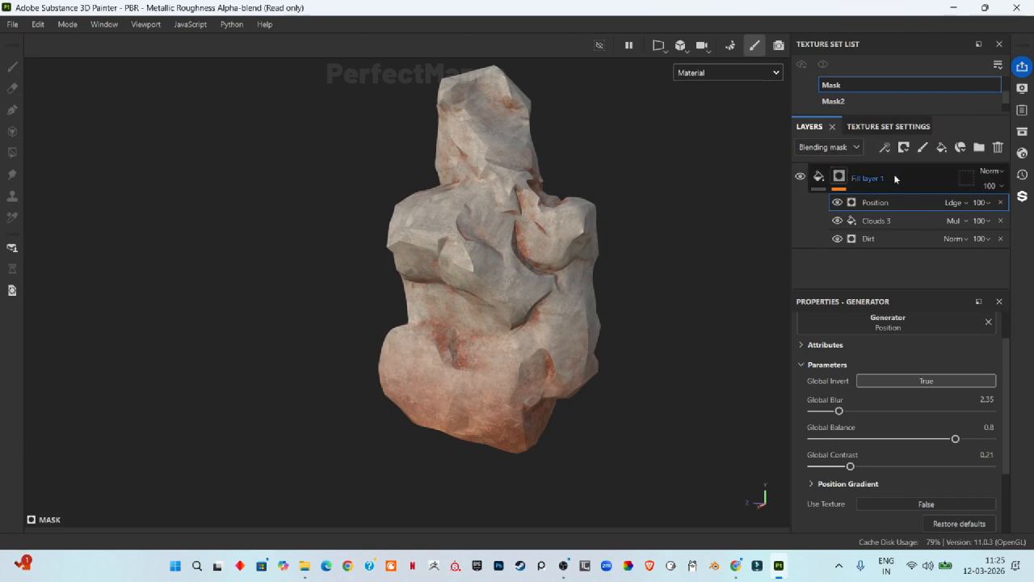
- Assign the Moss material to the shader's Material 3 slot and set its coords to 10.041
left_click(1021, 155)
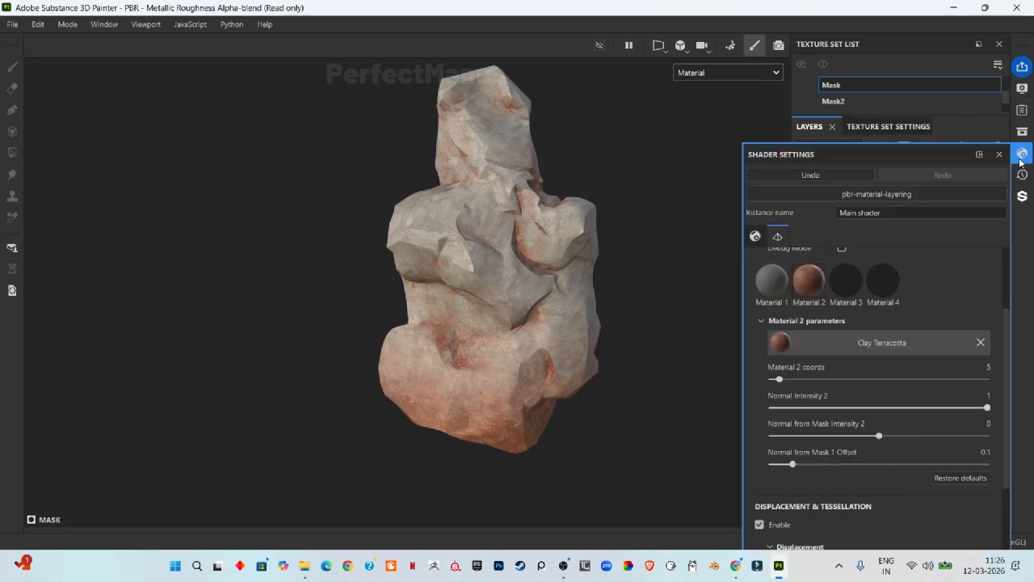
left_click(845, 279)
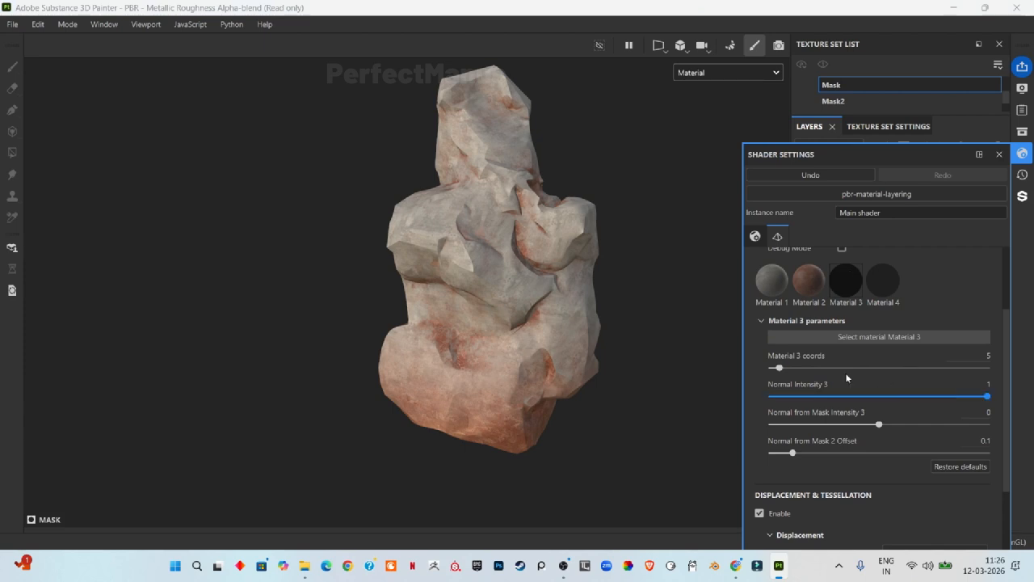
left_click(853, 342)
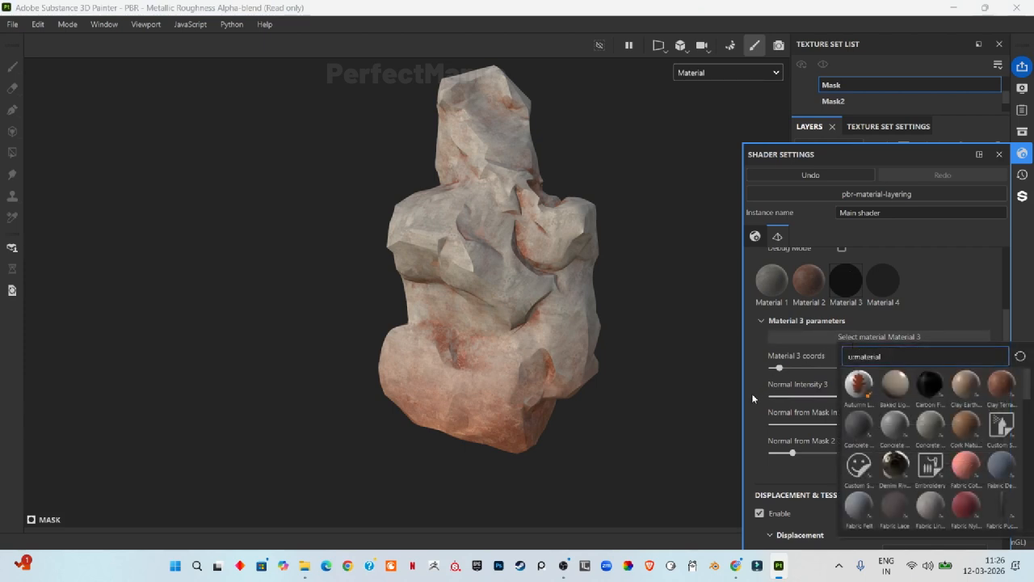
type("moss")
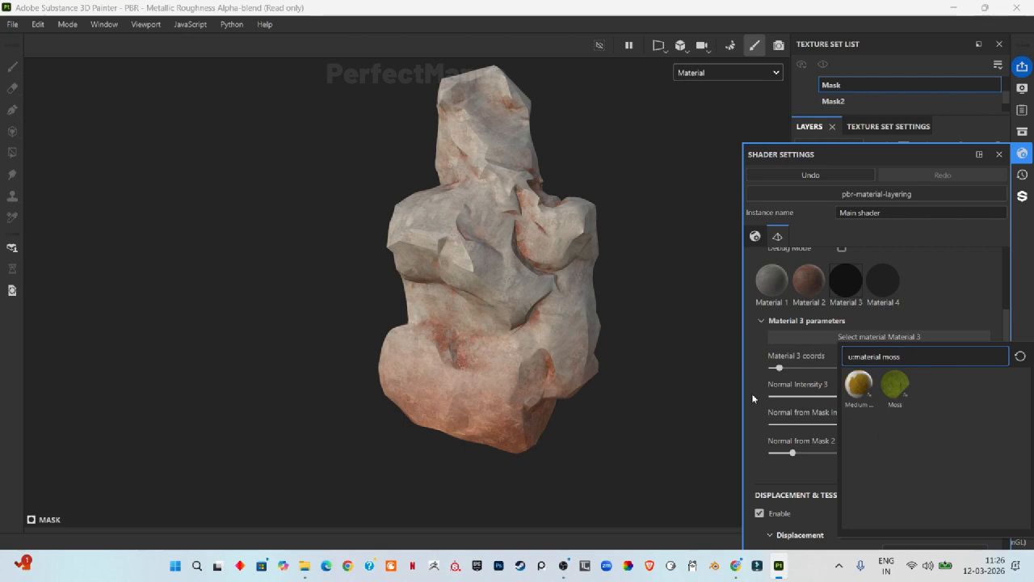
left_click(903, 387)
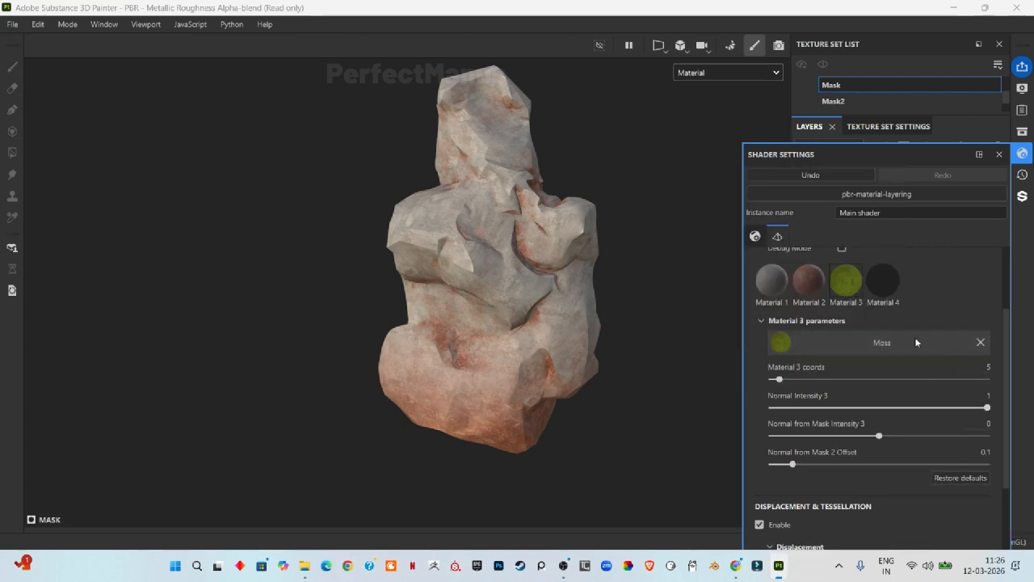
left_click_drag(778, 379, 789, 382)
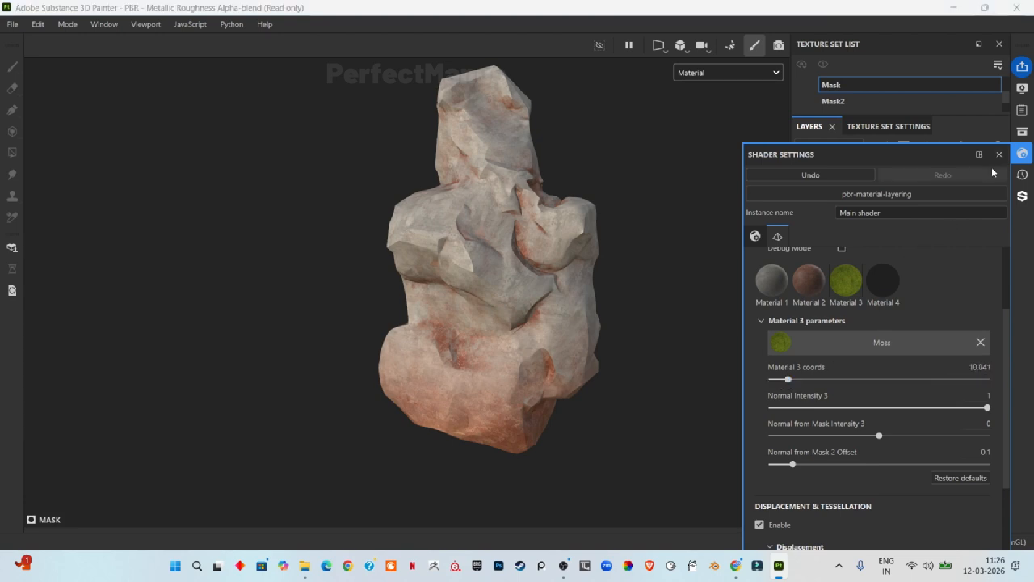
- Set the Material 2 coords for Clay Terracotta to 11.645, check the tiling on the rock and close the shader settings
left_click(808, 280)
scroll(475, 446, "up", 5)
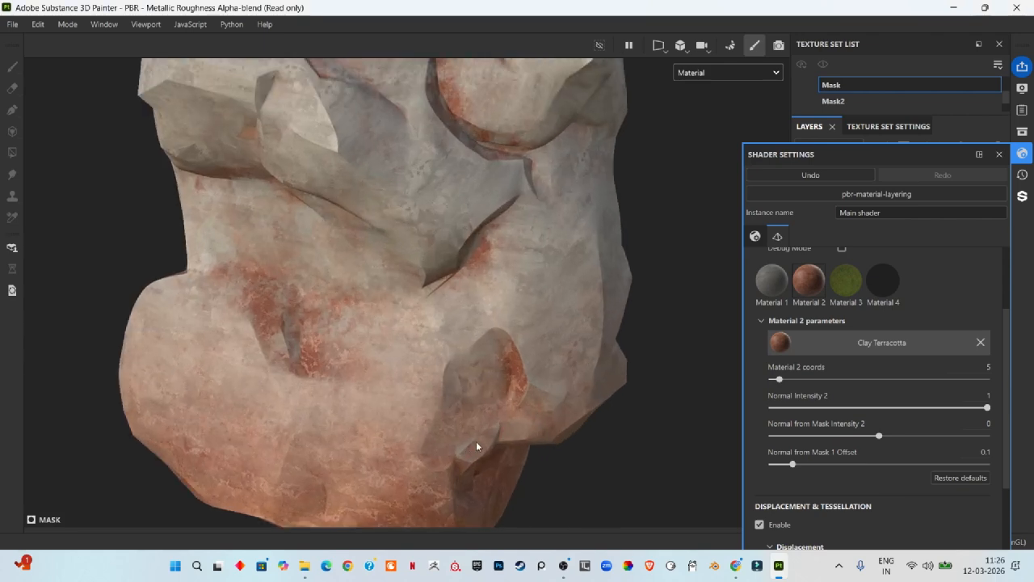
scroll(475, 445, "up", 3)
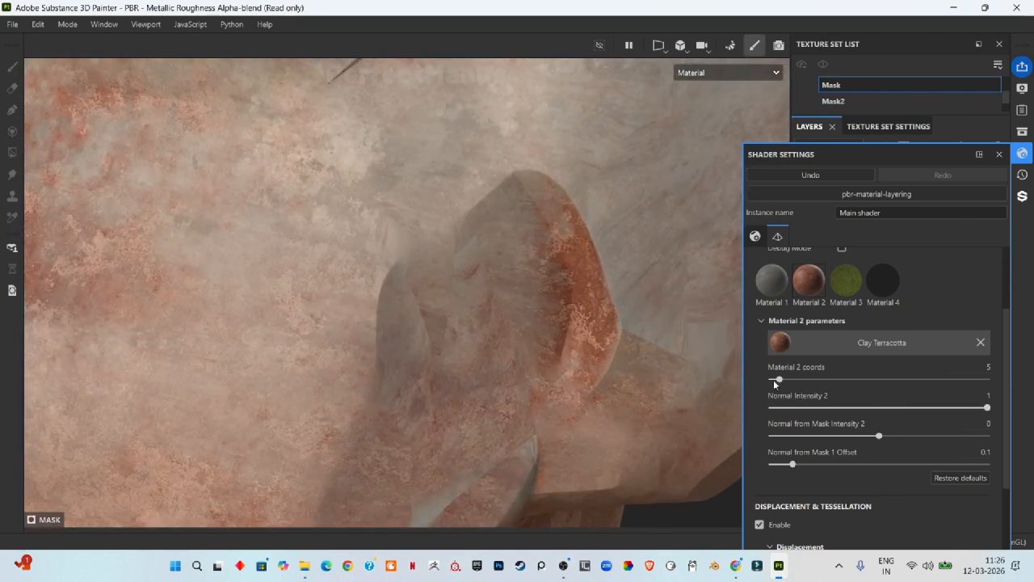
mouse_move(773, 380)
left_mouse_down()
mouse_move(802, 370)
mouse_move(778, 383)
mouse_move(790, 379)
left_mouse_up()
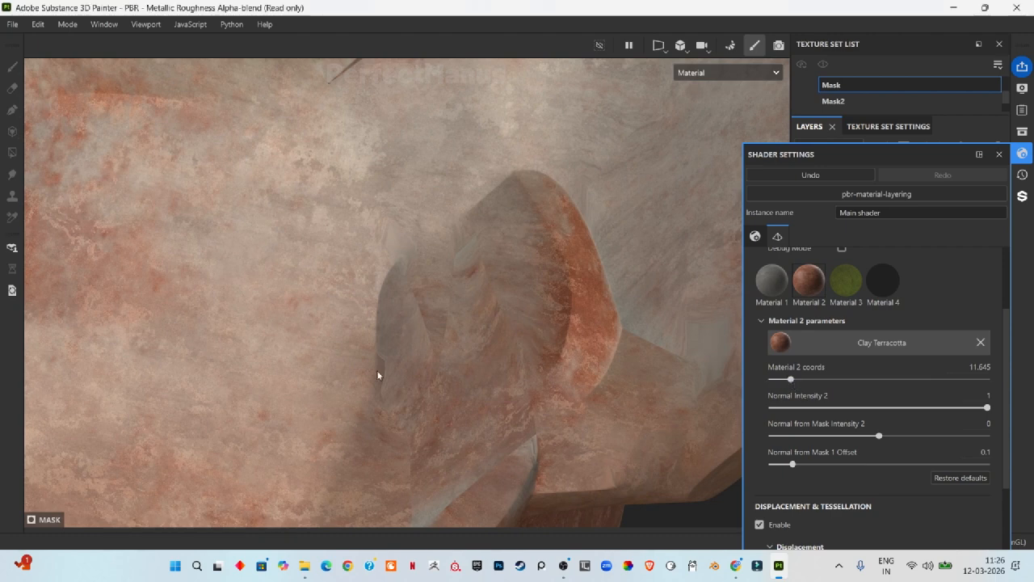
left_click_drag(377, 374, 534, 288, "alt")
scroll(534, 288, "down", 1)
scroll(521, 80, "down", 2)
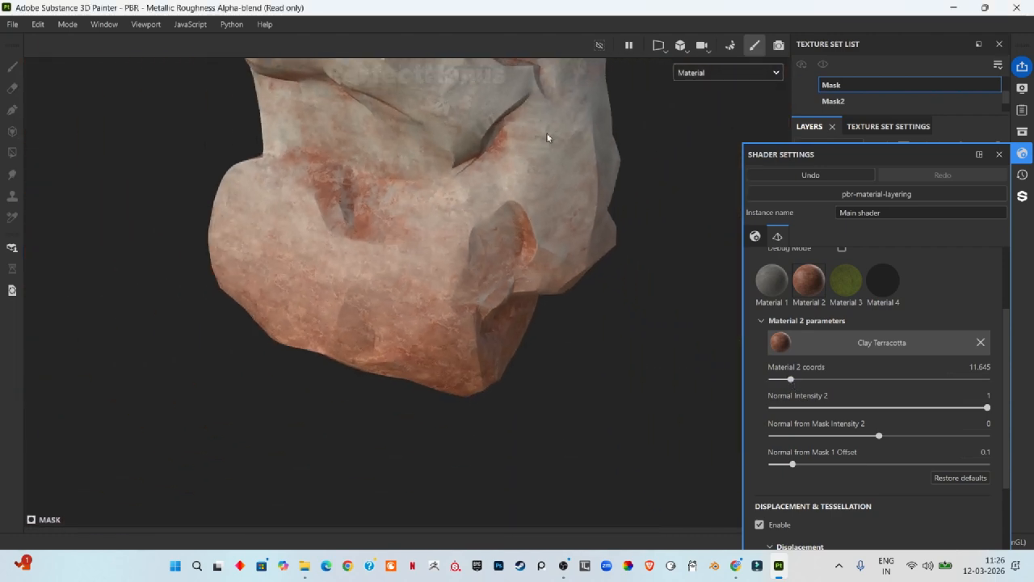
key("f")
left_click(846, 283)
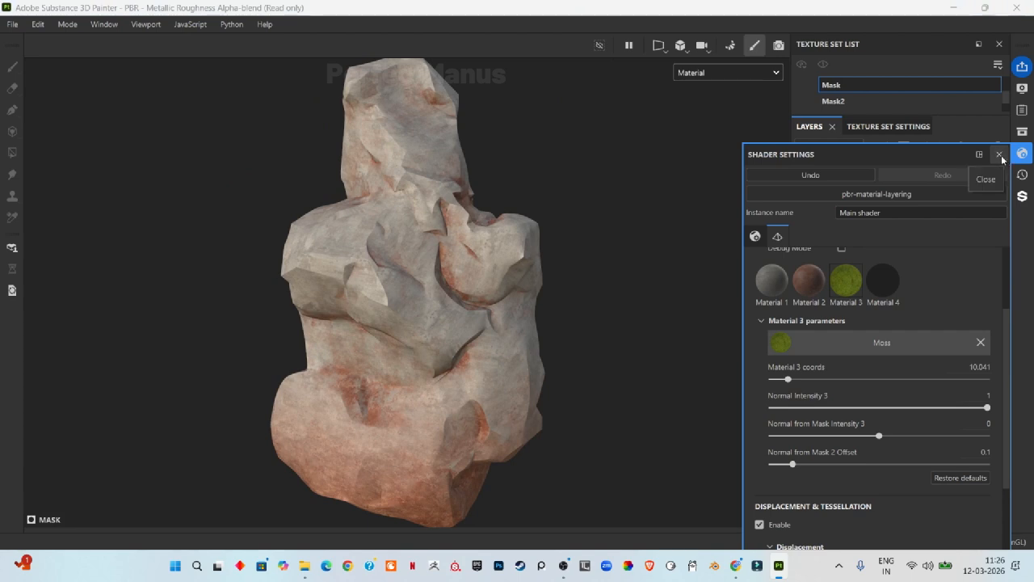
left_click(999, 154)
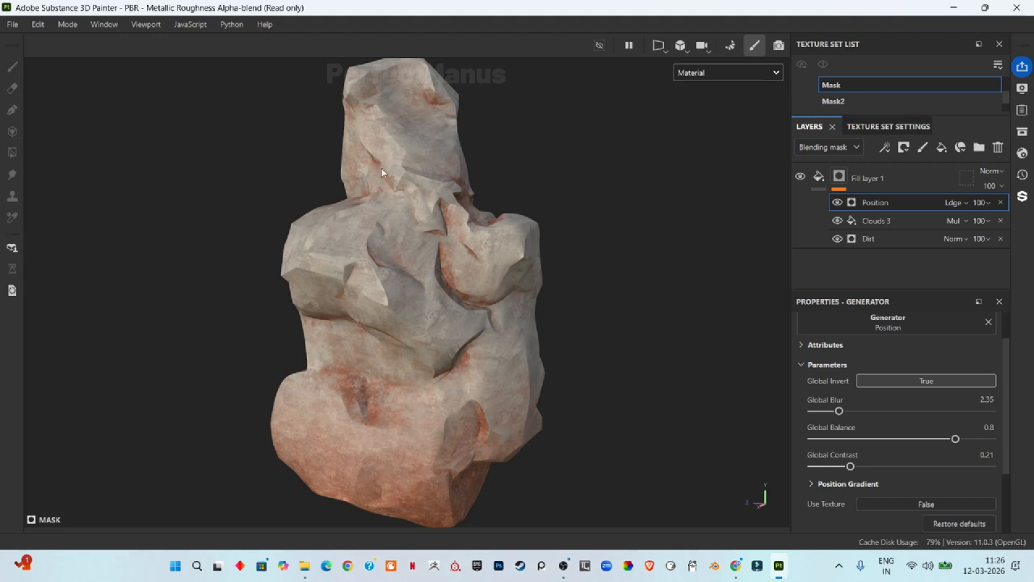
left_click(1022, 153)
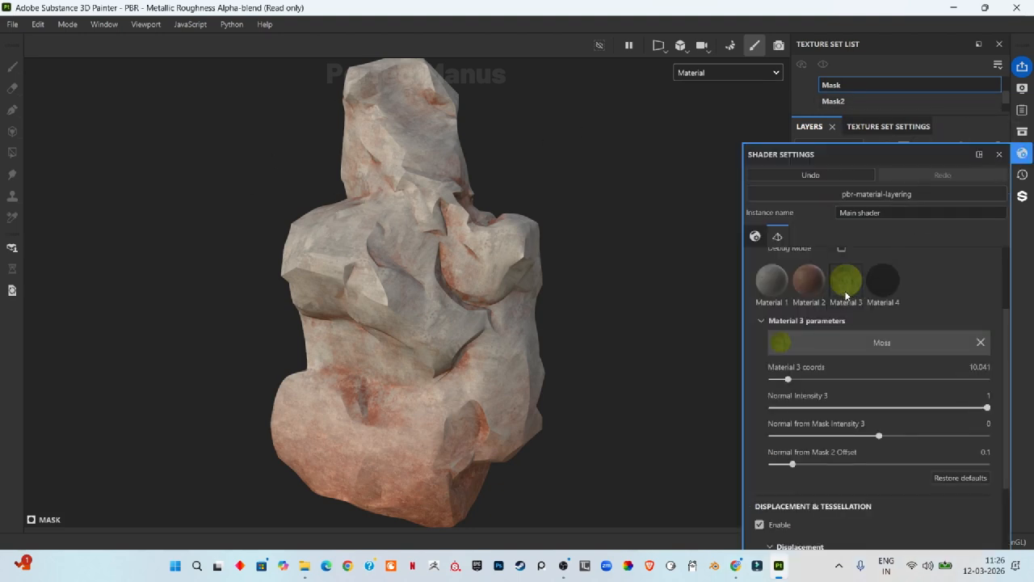
left_click(999, 154)
- In the Mask2 texture set, replace the paint layer with a fill layer whose Blending mask value is 1
left_click(844, 102)
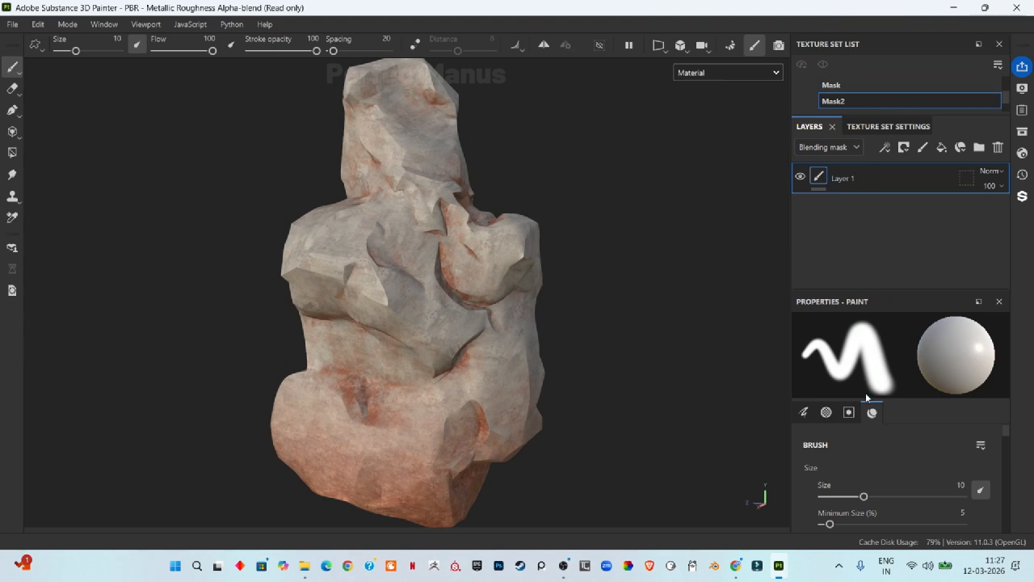
scroll(930, 486, "down", 2)
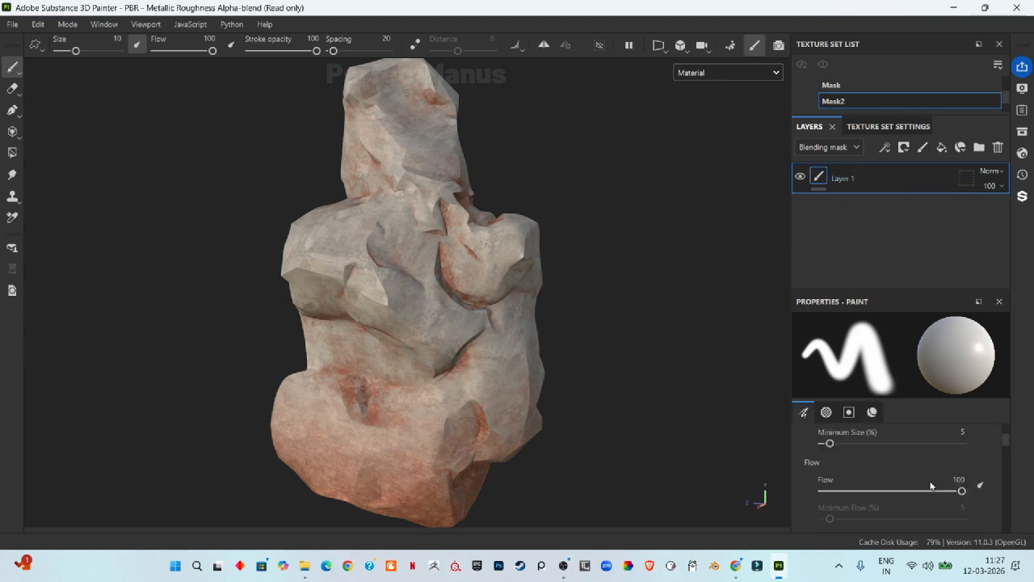
scroll(931, 485, "down", 10)
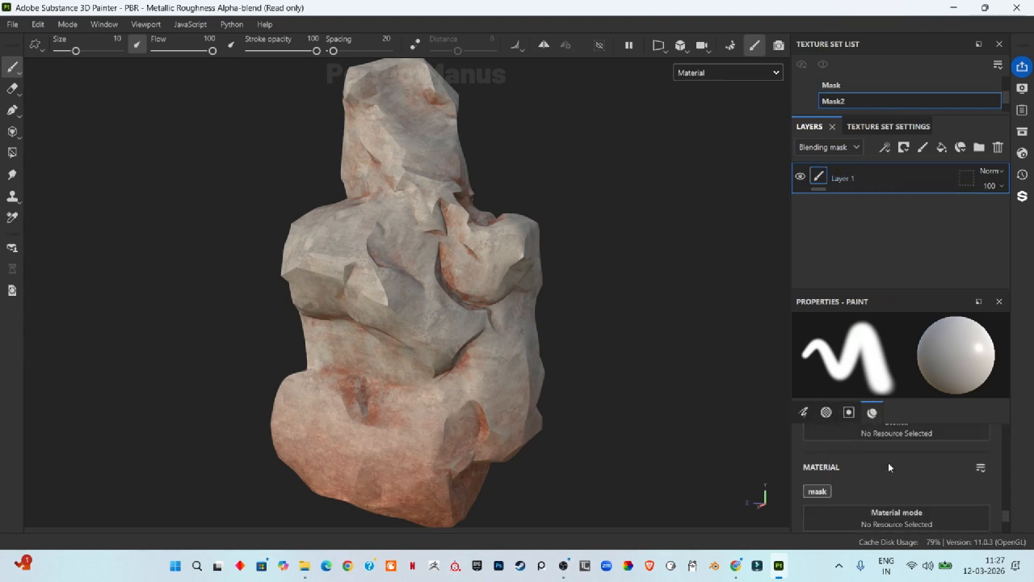
scroll(888, 467, "down", 3)
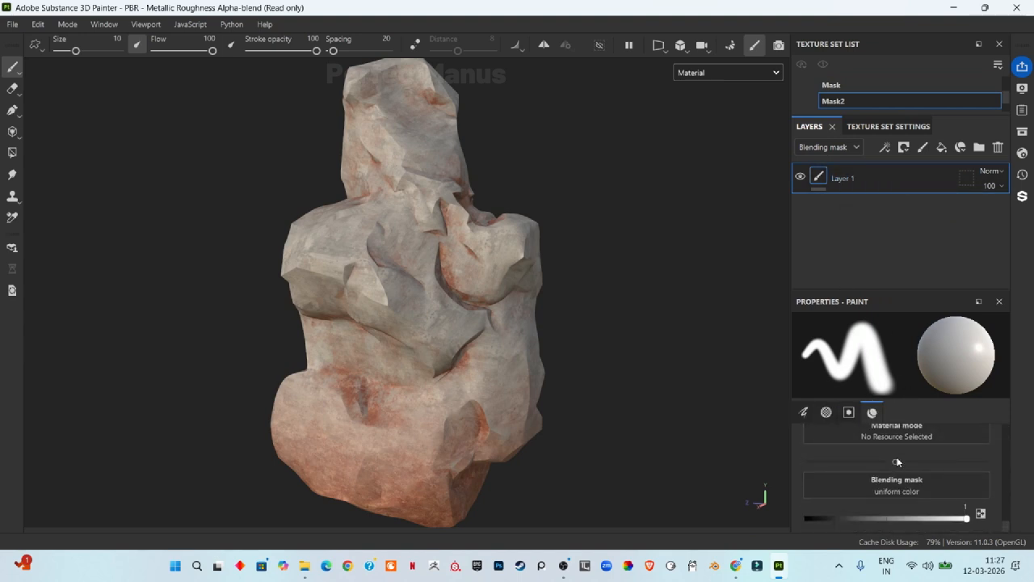
left_click(1000, 148)
left_click(941, 147)
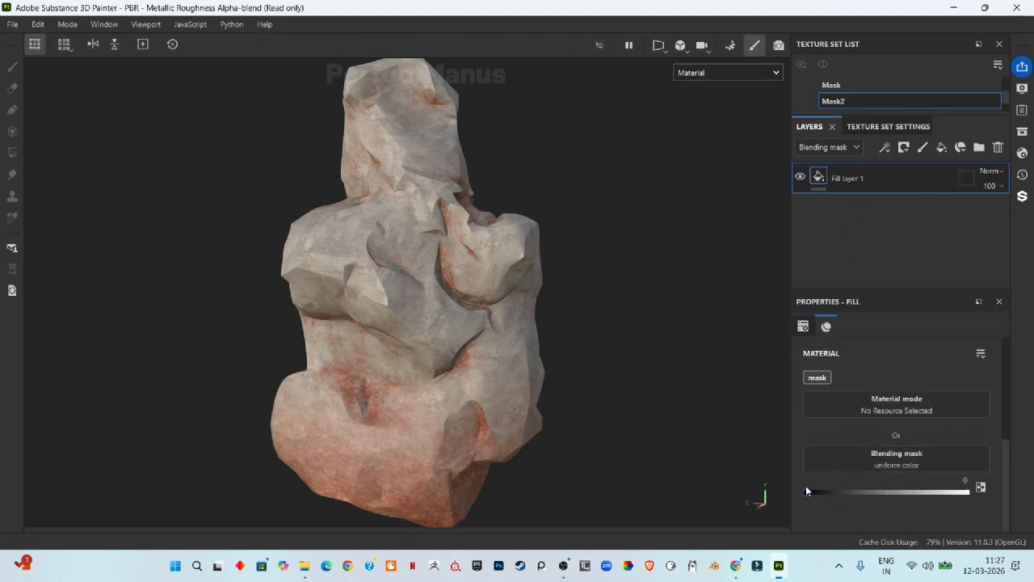
left_click_drag(805, 490, 968, 490)
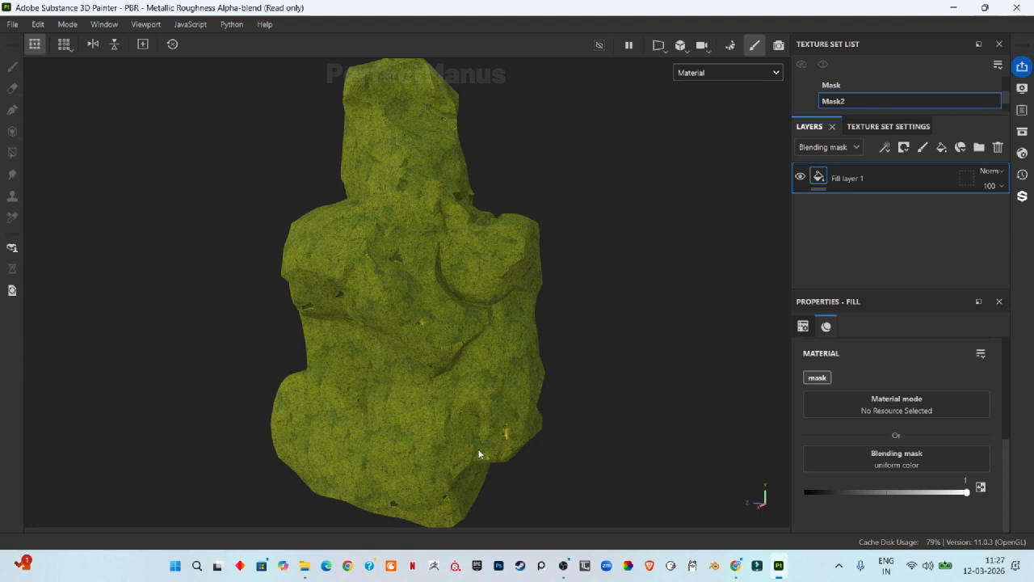
- Add a black mask to the Mask2 fill layer
right_click(822, 178)
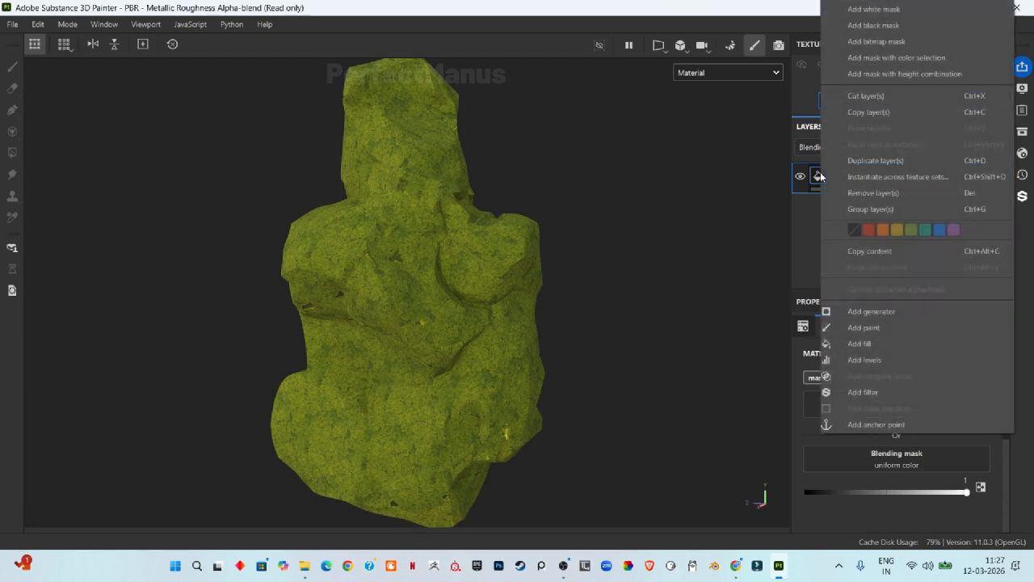
left_click(870, 23)
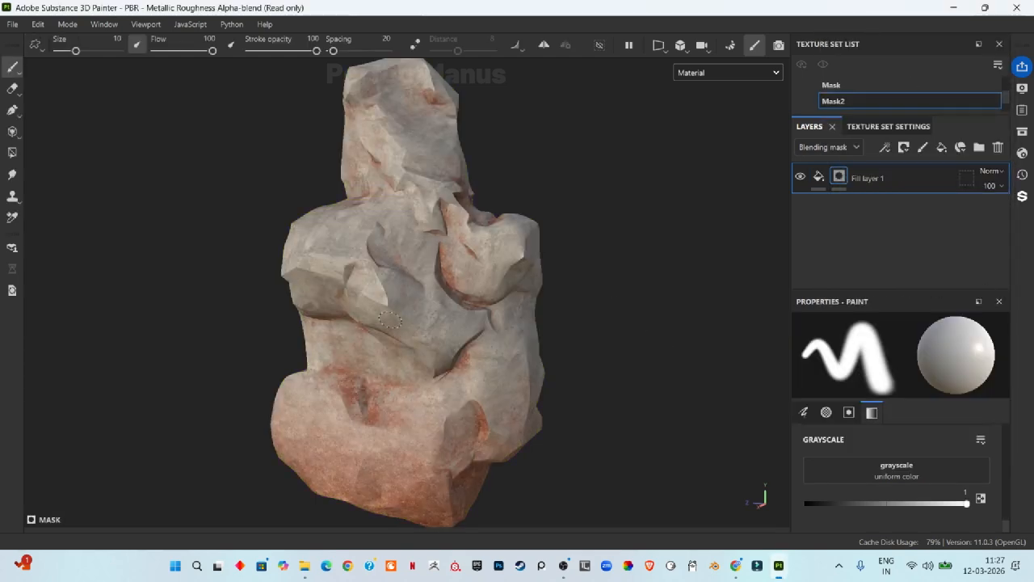
right_click(840, 179)
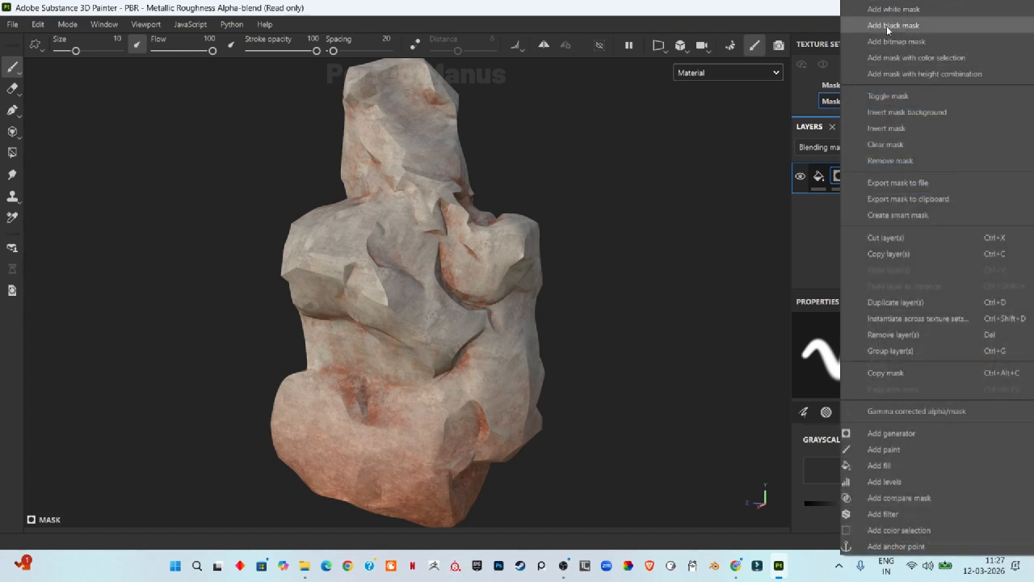
left_click(824, 241)
- Add a generator to the fill layer's mask and assign the Light generator to it
left_click(885, 151)
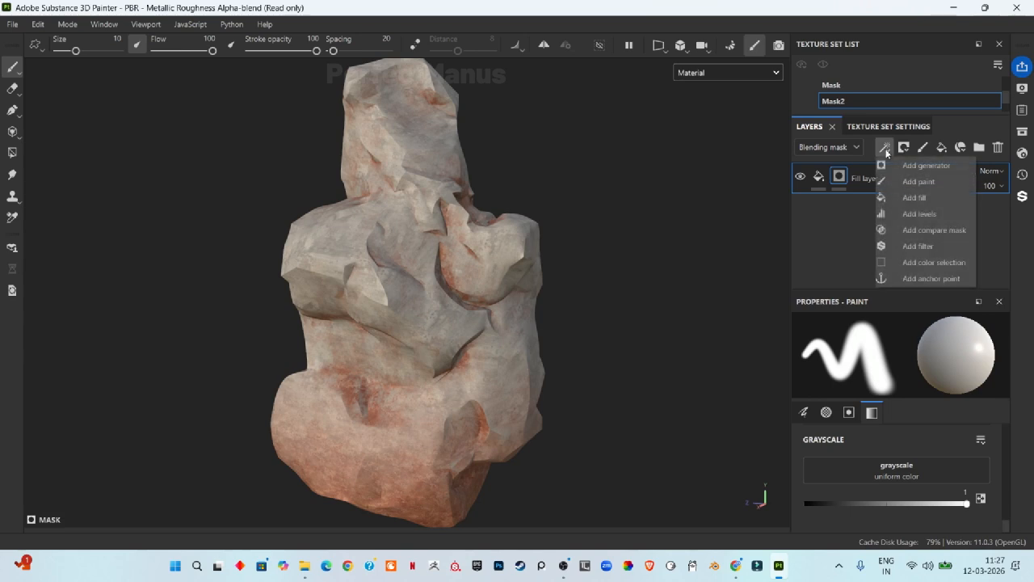
left_click(900, 167)
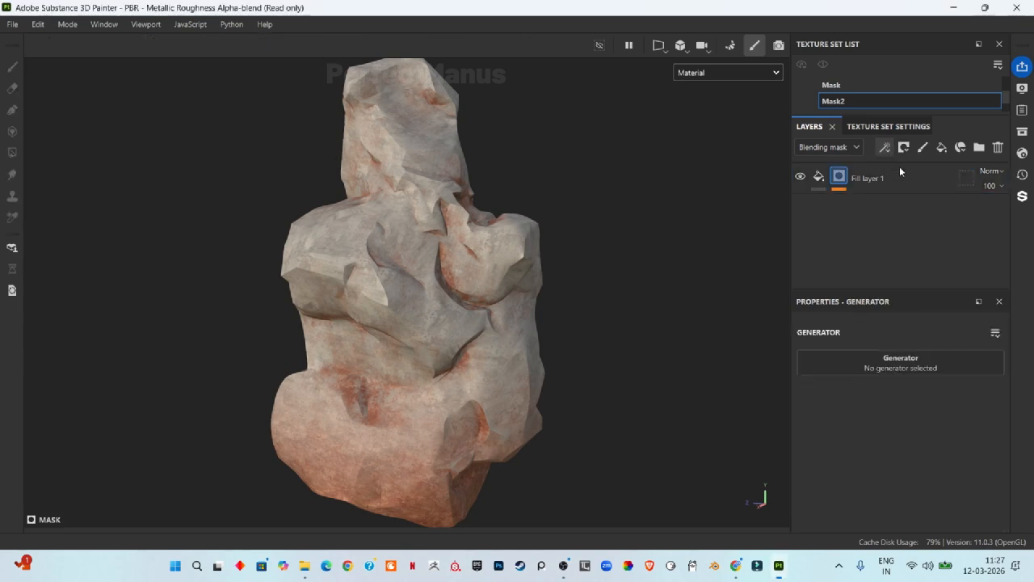
left_click(893, 370)
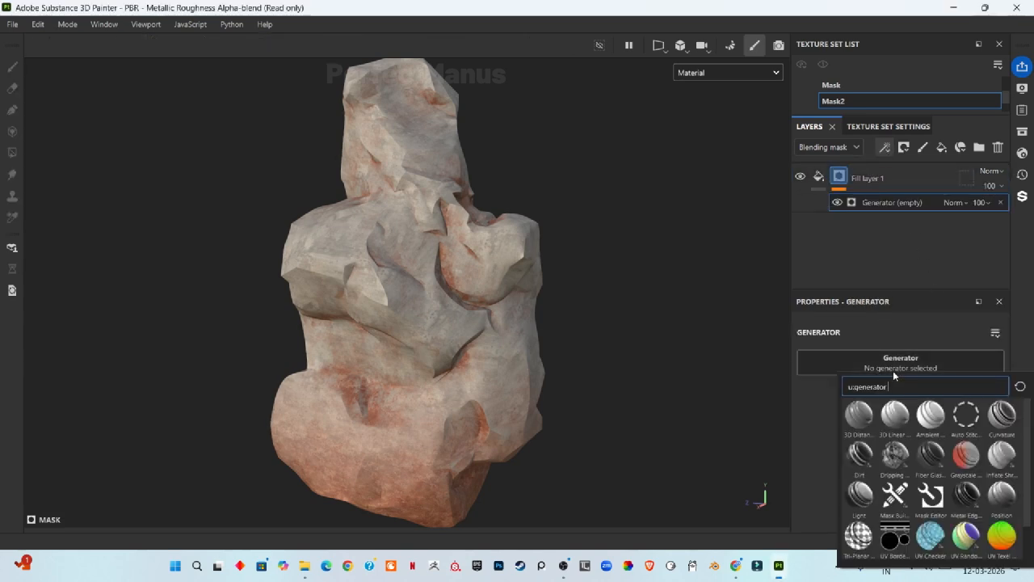
left_click(859, 502)
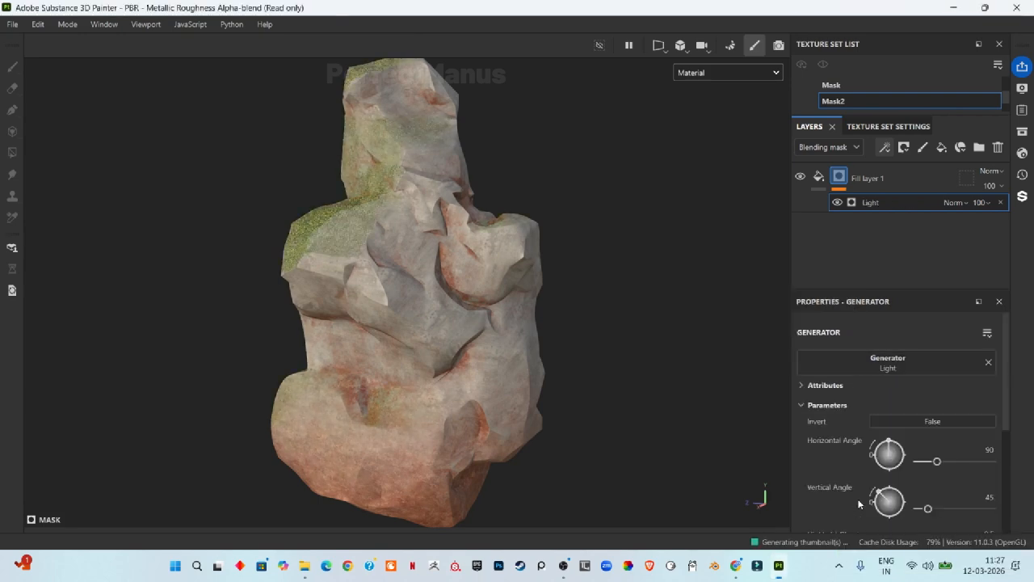
scroll(689, 189, "down", 3)
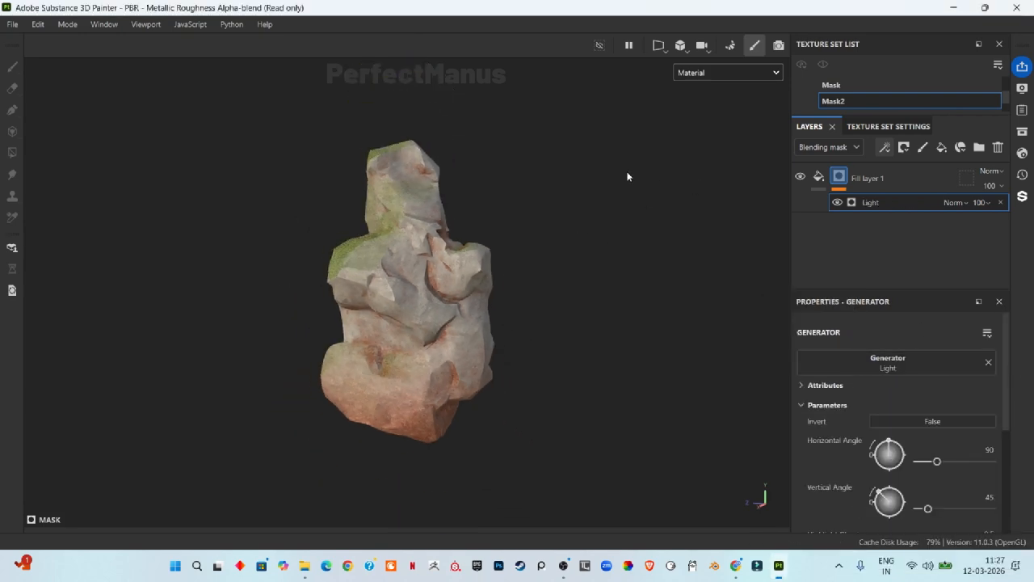
- Set the Light generator's Vertical Angle to 90 and check the moss coverage on the rock from above and the side
left_click_drag(519, 239, 884, 217, "alt")
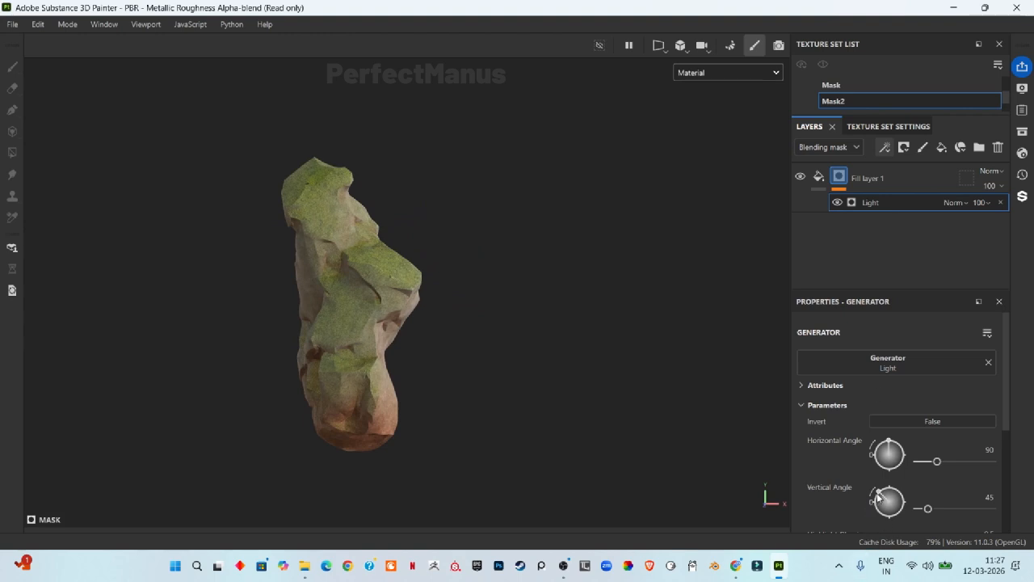
left_click_drag(881, 497, 889, 480)
left_click_drag(583, 266, 444, 353, "alt")
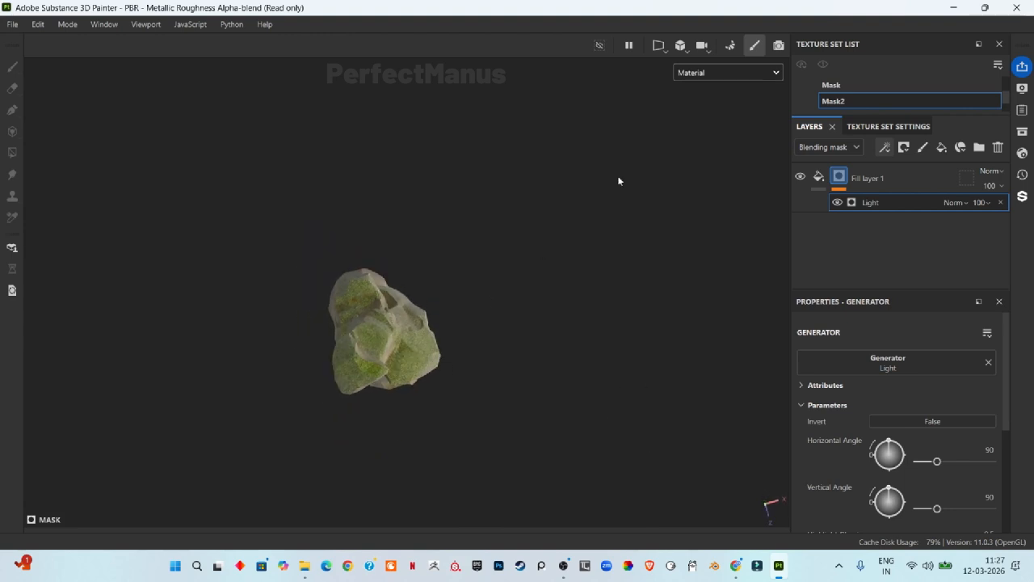
scroll(422, 399, "up", 5)
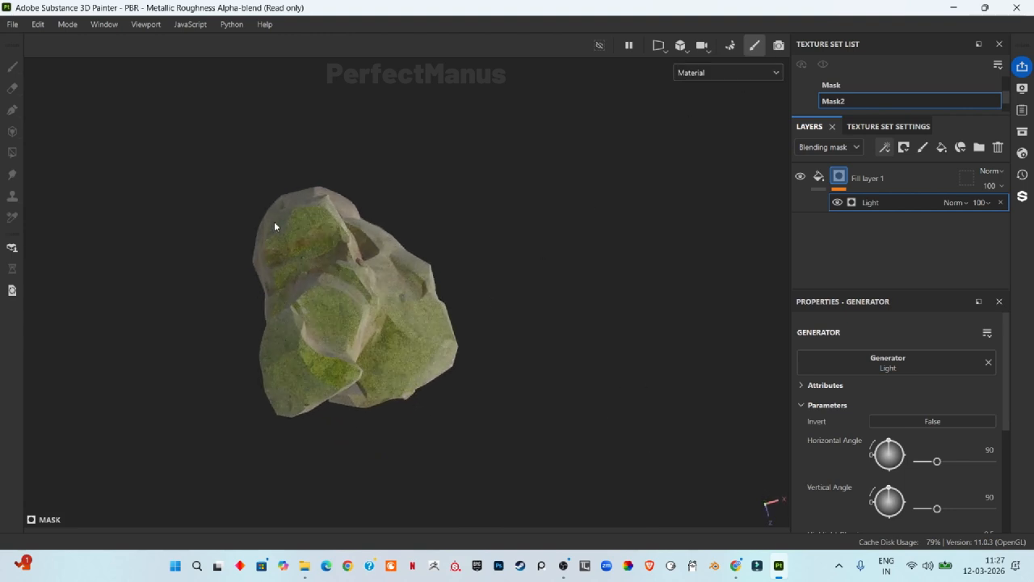
left_click_drag(440, 359, 612, 322, "alt")
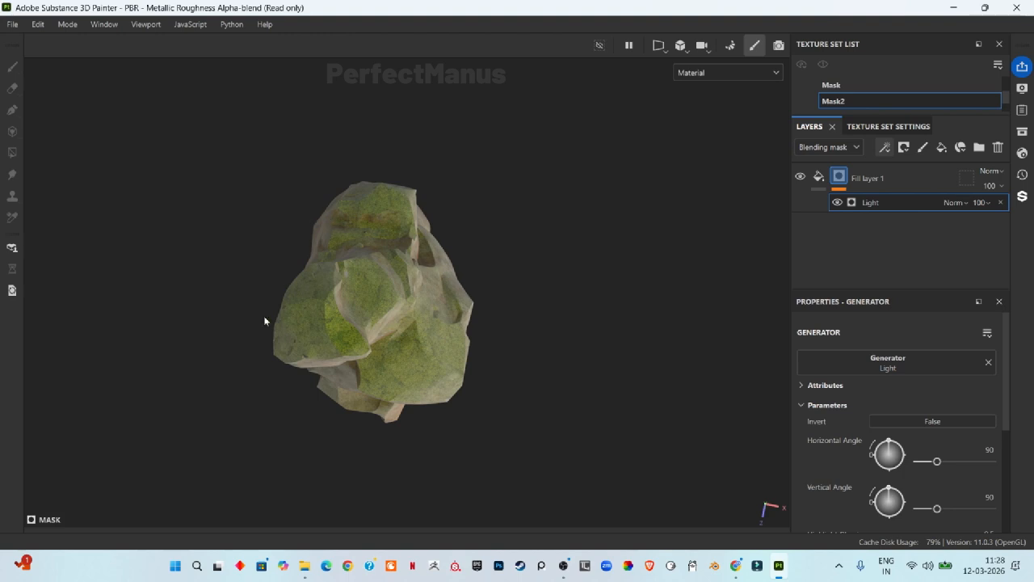
left_click_drag(500, 427, 487, 366, "alt")
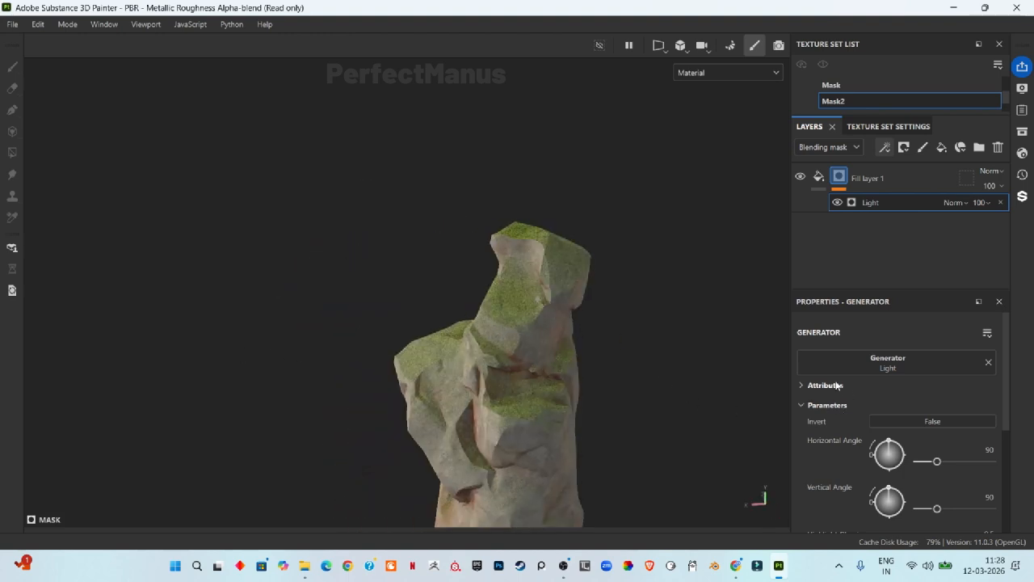
- Try a Light Attenuation of 0 and a Highlight Level of 0.2 on the Light generator
scroll(847, 373, "down", 5)
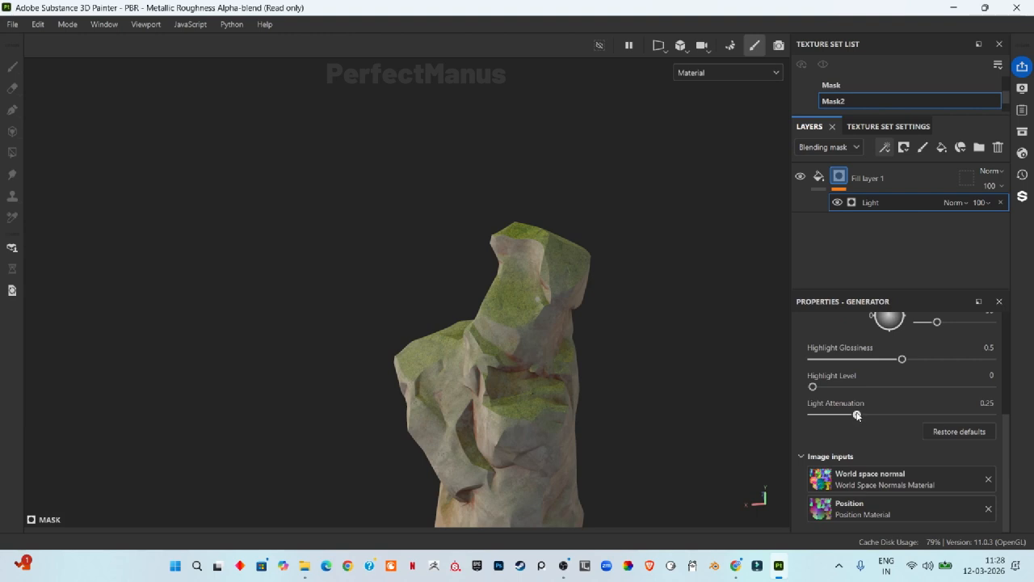
left_click_drag(857, 415, 842, 415)
left_click_drag(723, 449, 710, 428, "alt")
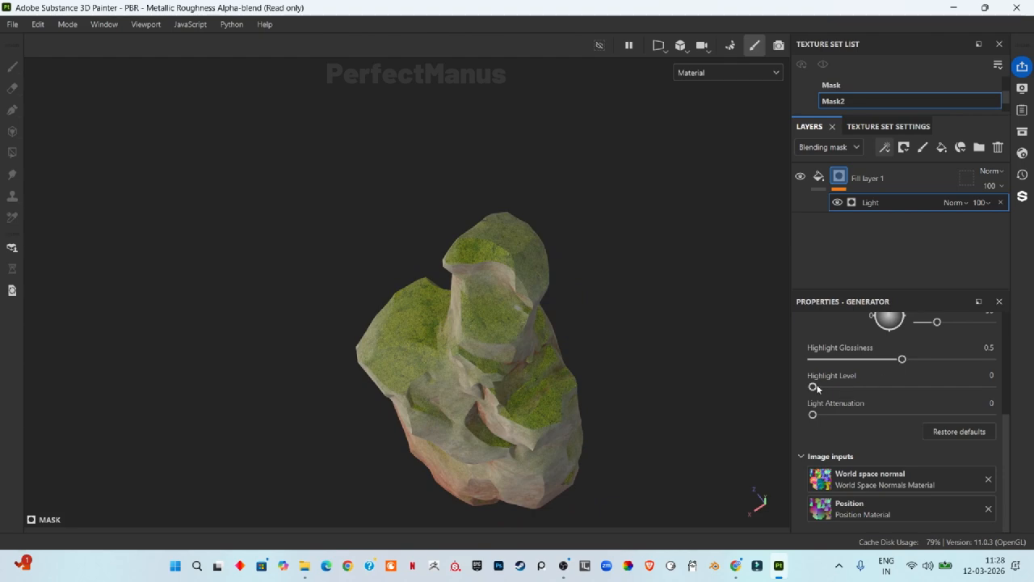
left_click_drag(814, 387, 817, 388)
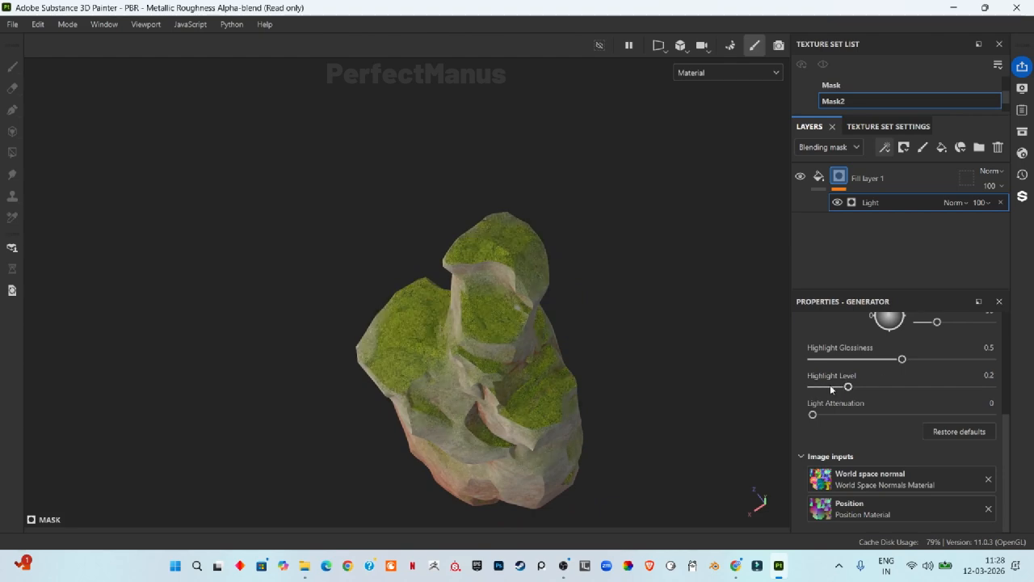
- Set the Light generator's Highlight Glossiness to 0.7 and Highlight Level to 0.68, and check the moss edges across the rock
scroll(558, 315, "up", 5)
left_click_drag(650, 421, 647, 396, "alt")
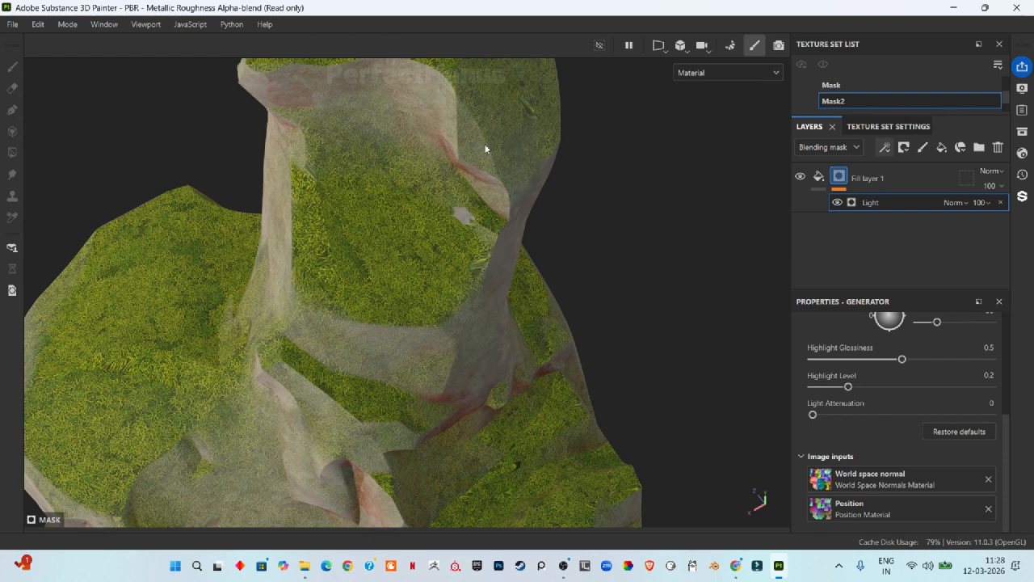
mouse_move(901, 361)
left_mouse_down()
mouse_move(850, 360)
mouse_move(951, 358)
mouse_move(937, 358)
left_mouse_up()
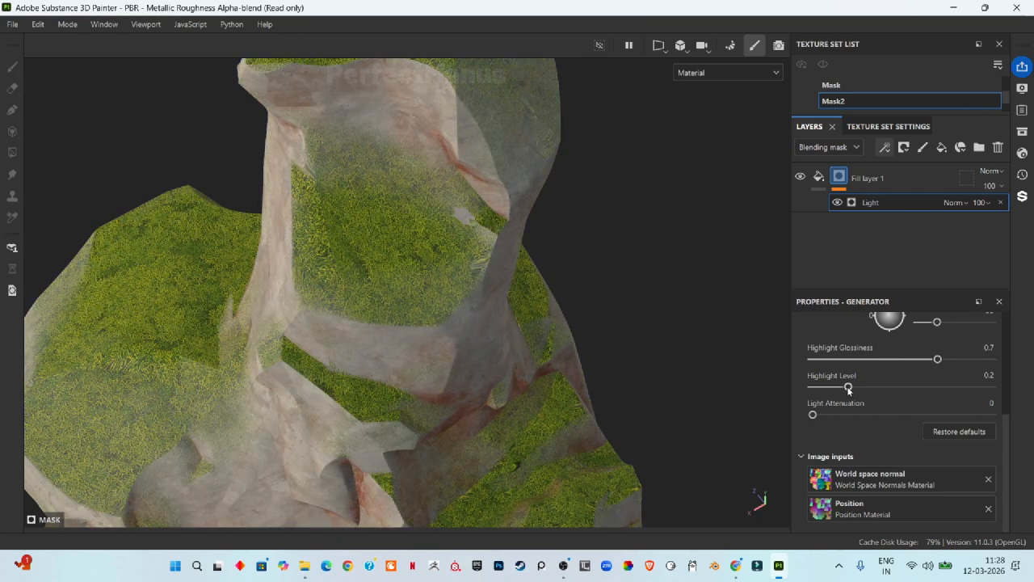
mouse_move(848, 387)
left_mouse_down()
mouse_move(943, 385)
mouse_move(934, 385)
mouse_move(951, 359)
mouse_move(937, 360)
left_mouse_up()
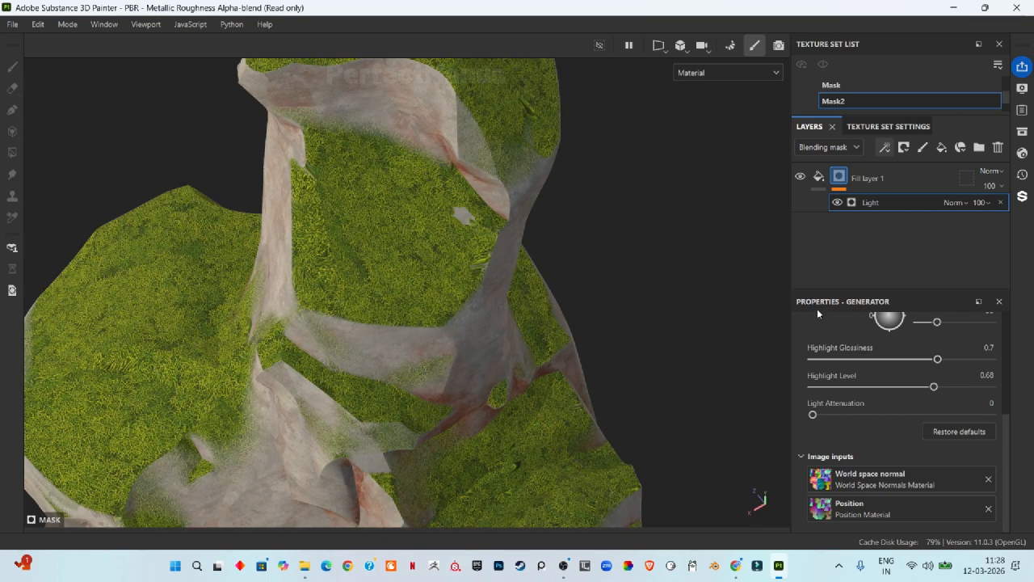
key("f")
left_click_drag(617, 367, 408, 441, "alt")
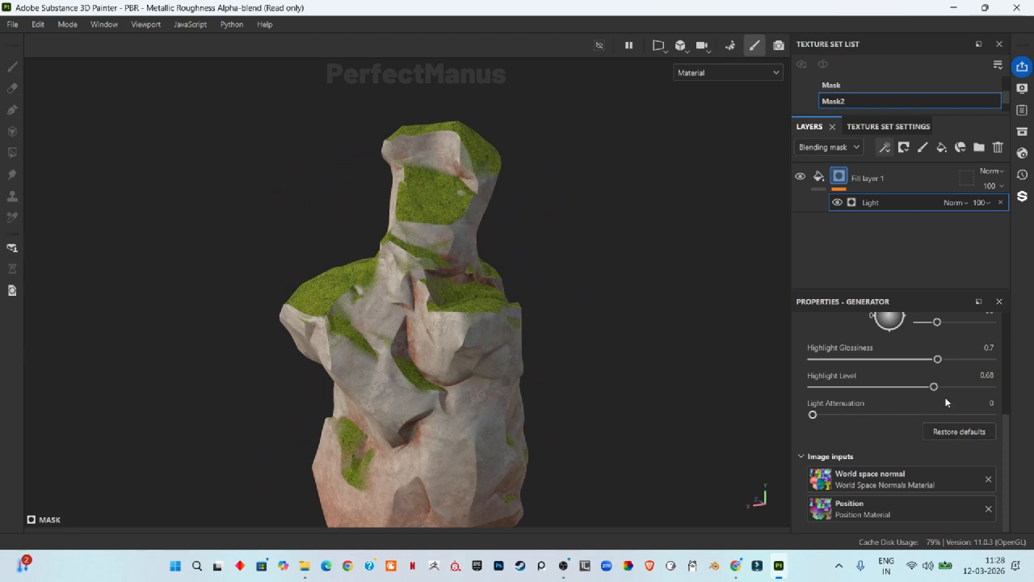
- Set the Highlight Glossiness to 0.67 and the Light Attenuation to 0.03, and inspect the moss on the rock's top
left_click_drag(936, 359, 932, 361)
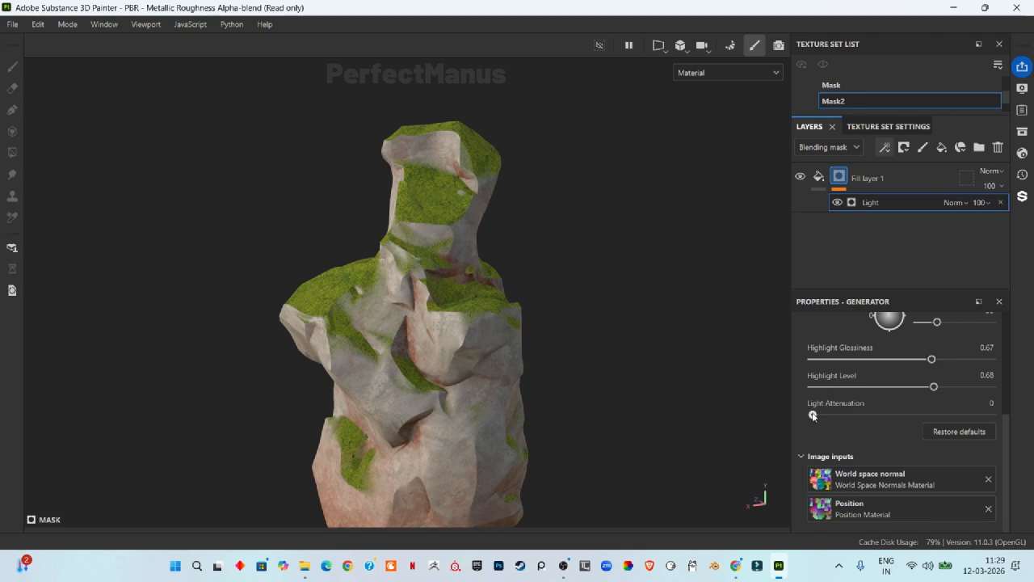
left_click_drag(812, 416, 817, 413)
left_click_drag(543, 256, 365, 242, "alt")
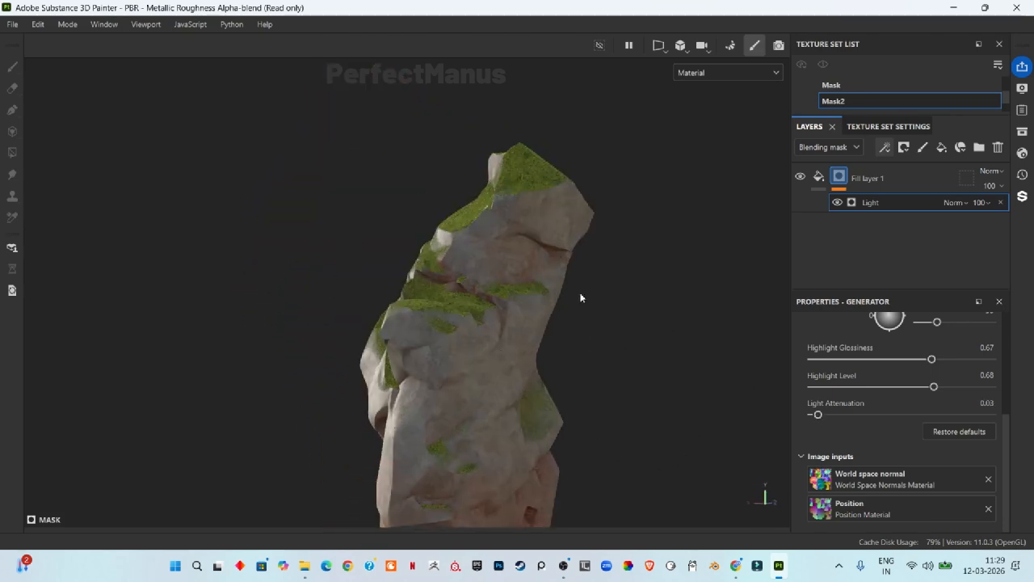
left_click_drag(622, 290, 513, 371, "alt")
scroll(576, 265, "up", 5)
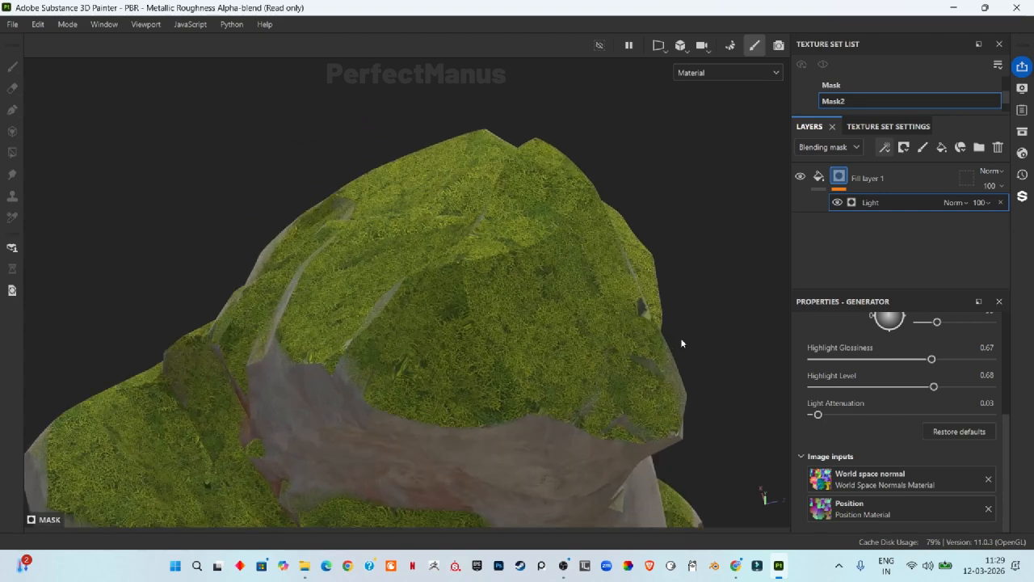
left_click_drag(681, 343, 618, 407, "alt")
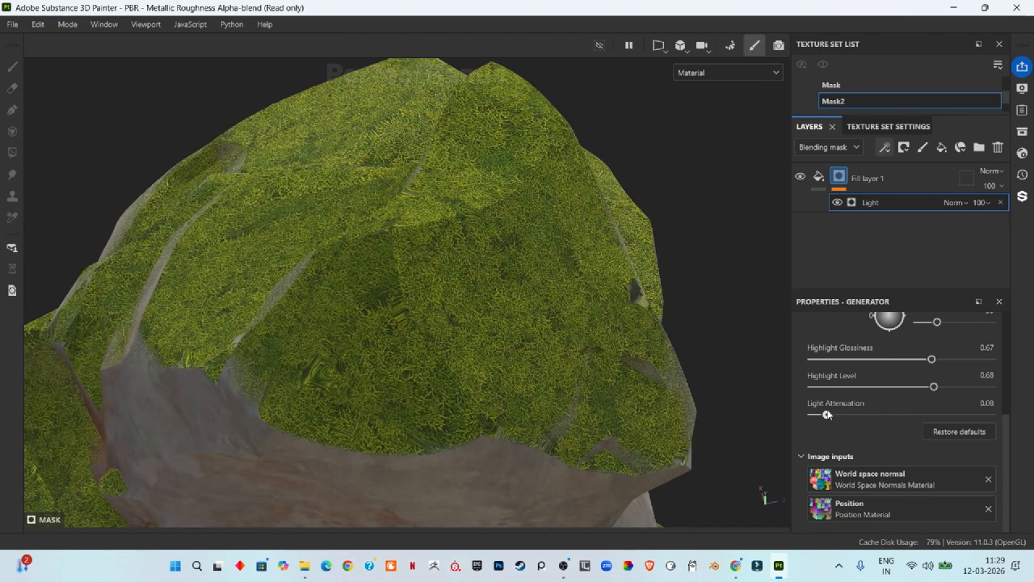
- Try a Light Attenuation of 0.21 on the Light generator and view its effect on the moss
mouse_move(867, 414)
left_mouse_down()
mouse_move(990, 415)
mouse_move(840, 416)
mouse_move(850, 415)
left_mouse_up()
left_click_drag(778, 408, 464, 215, "alt")
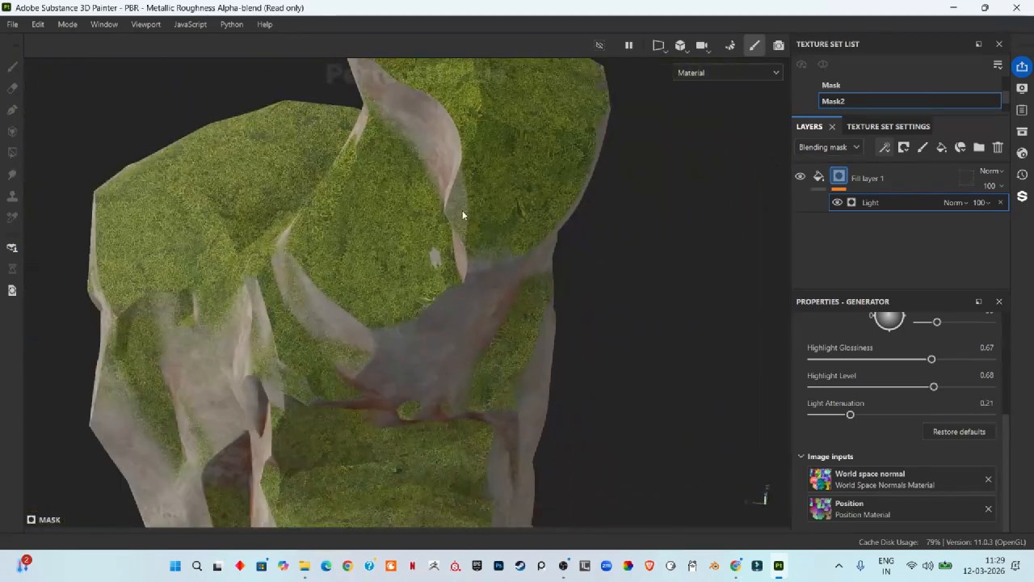
middle_click_drag(580, 285, 662, 271, "alt")
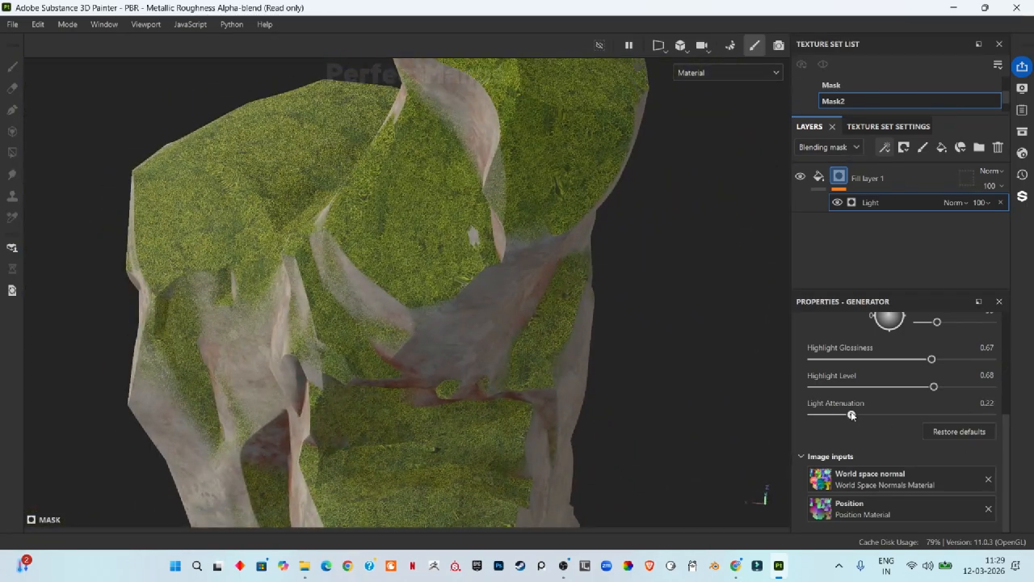
- Set the Light Attenuation to 0.07 and inspect the moss close up and from a distance
left_click_drag(852, 426, 821, 421)
scroll(492, 349, "down", 5)
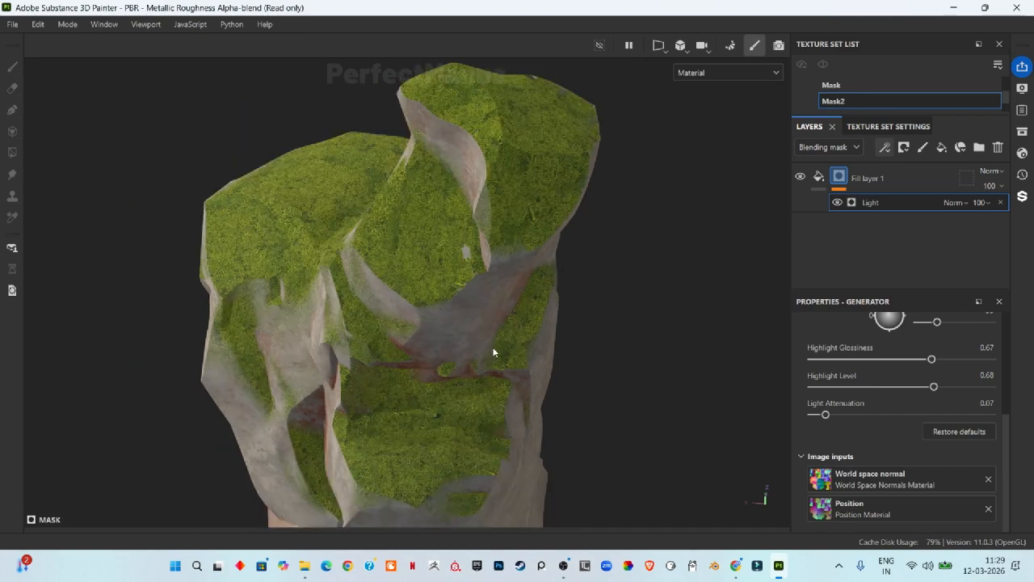
middle_click_drag(574, 391, 555, 257, "alt")
left_click_drag(555, 261, 485, 348, "alt")
scroll(484, 348, "up", 10)
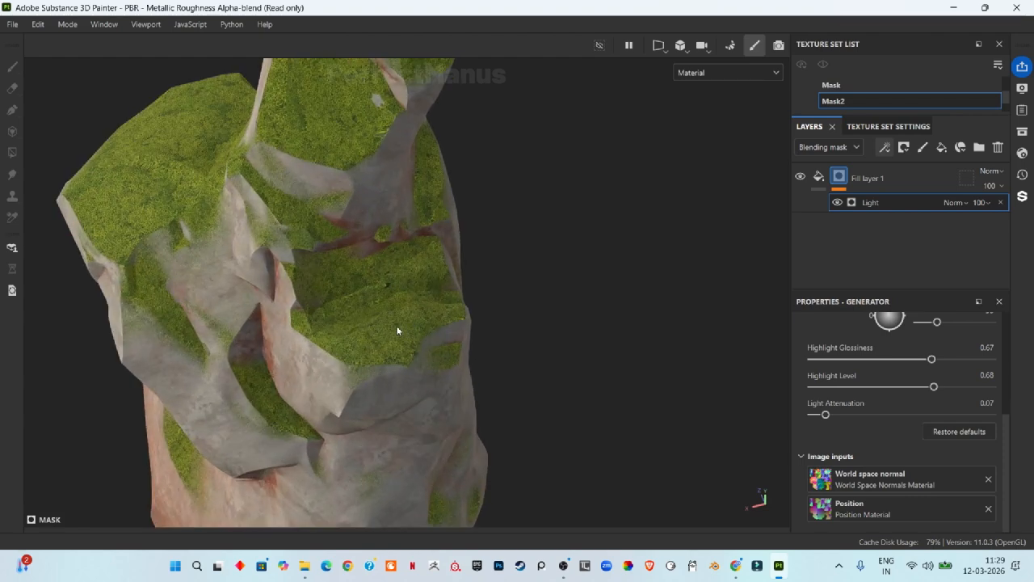
scroll(305, 339, "up", 5)
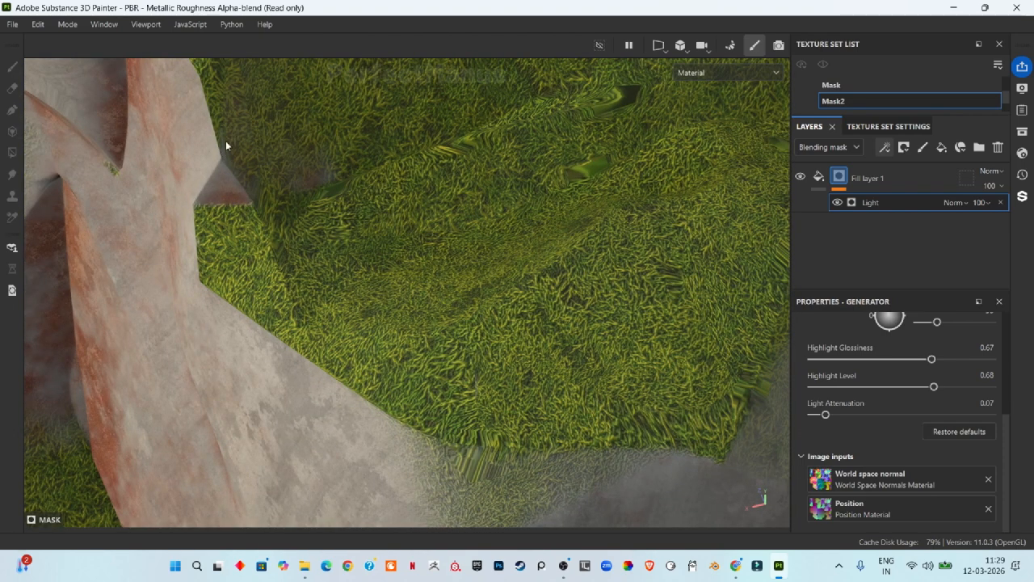
scroll(444, 312, "down", 12)
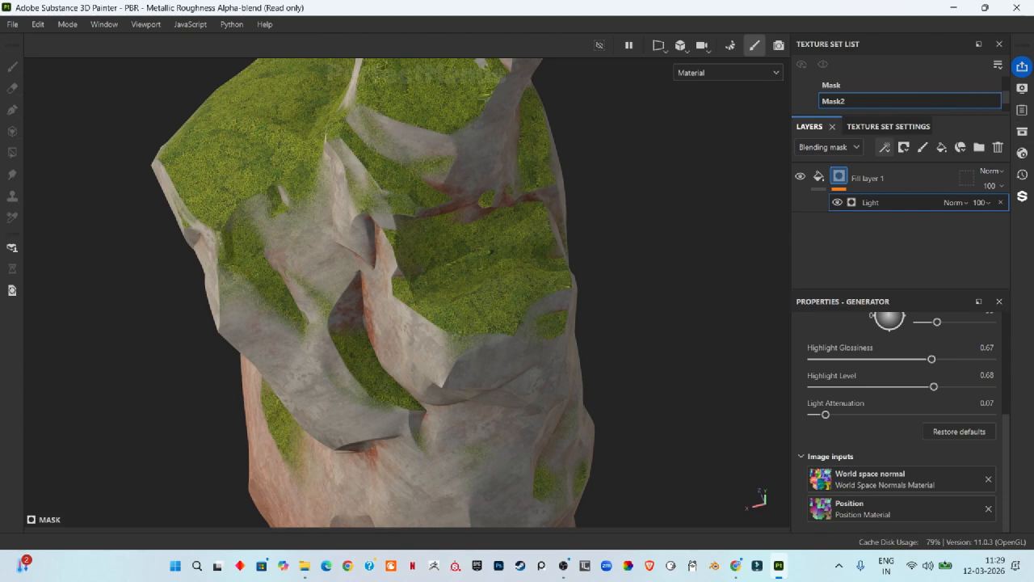
- In the shader settings, assign the Concrete Cast material to Material 4
left_click(1022, 153)
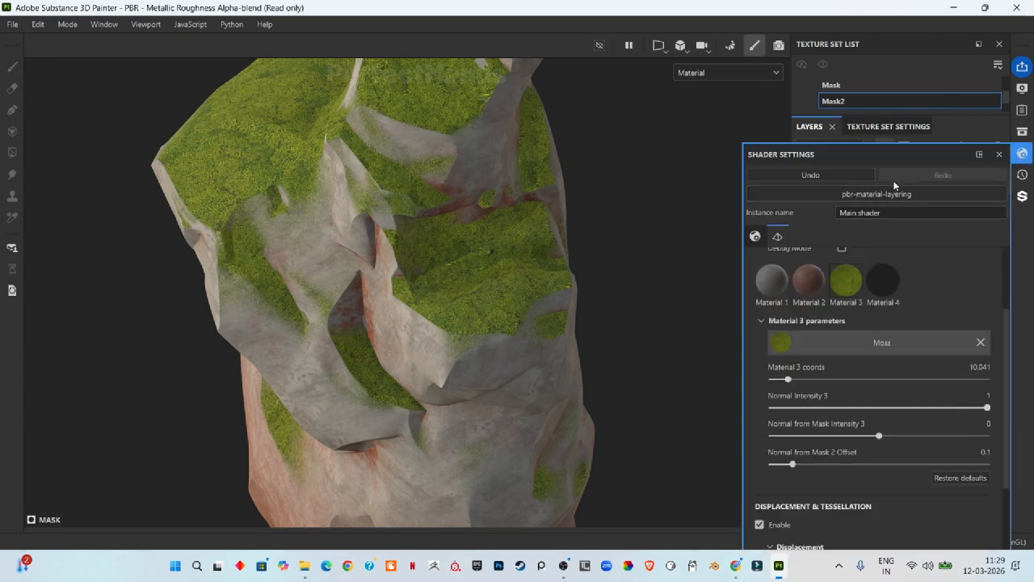
left_click(889, 286)
left_click(775, 295)
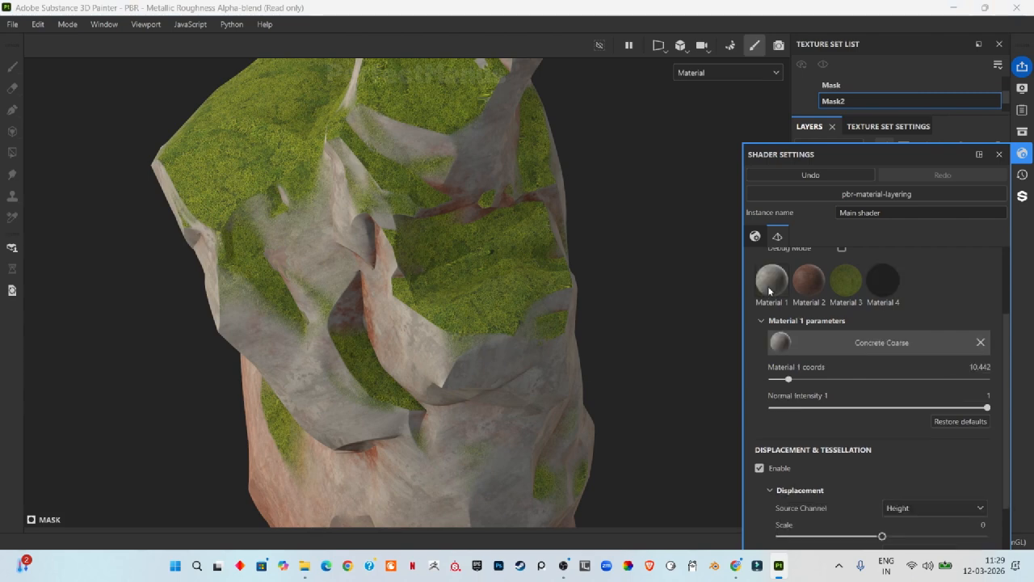
left_click(892, 283)
left_click(903, 337)
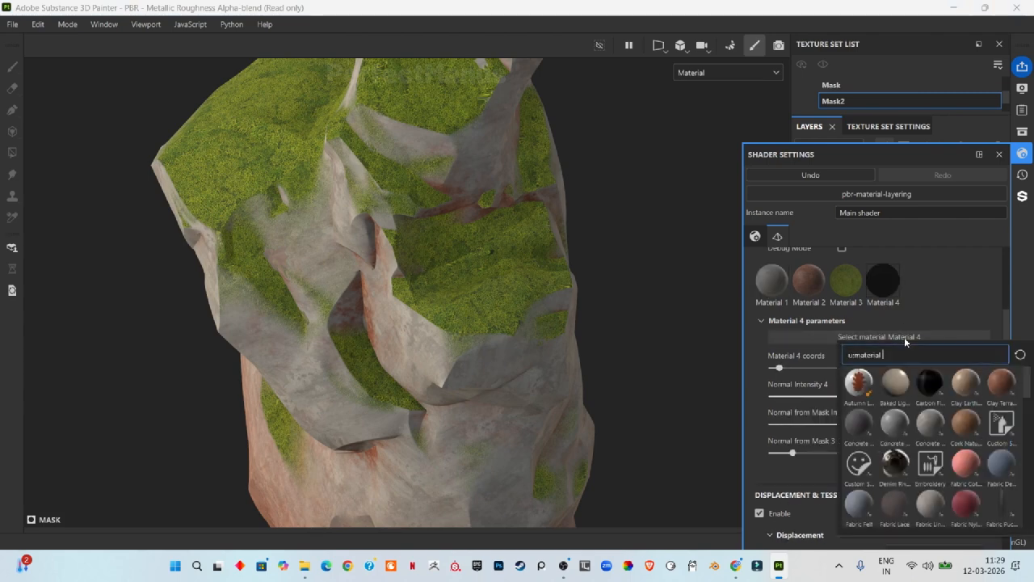
mouse_move(934, 426)
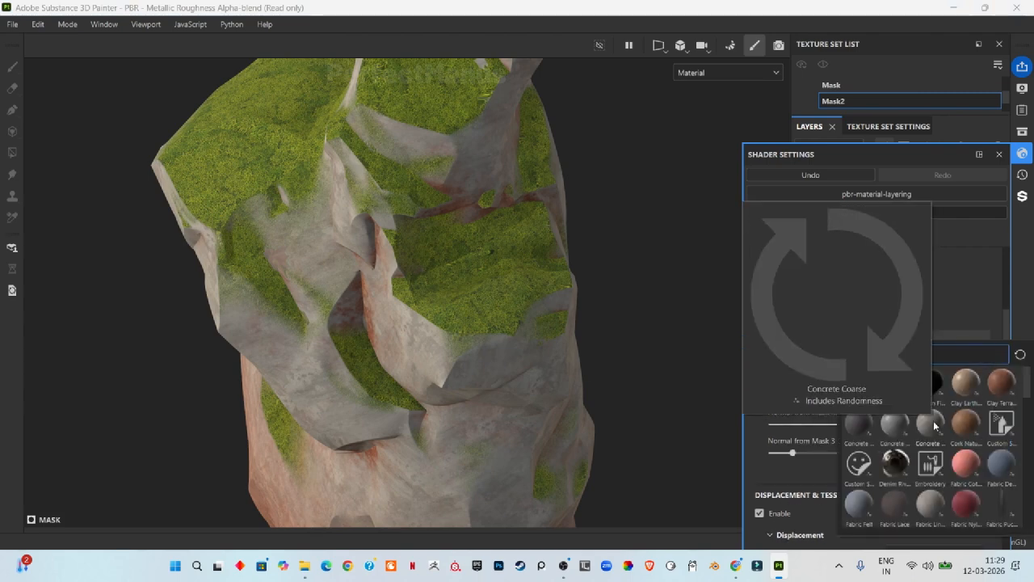
mouse_move(897, 434)
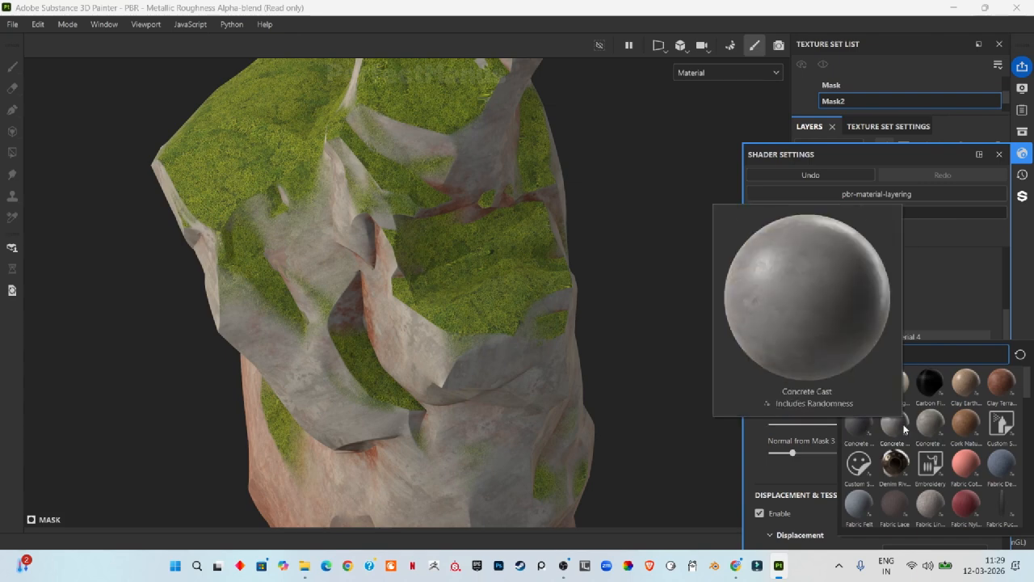
left_click(898, 426)
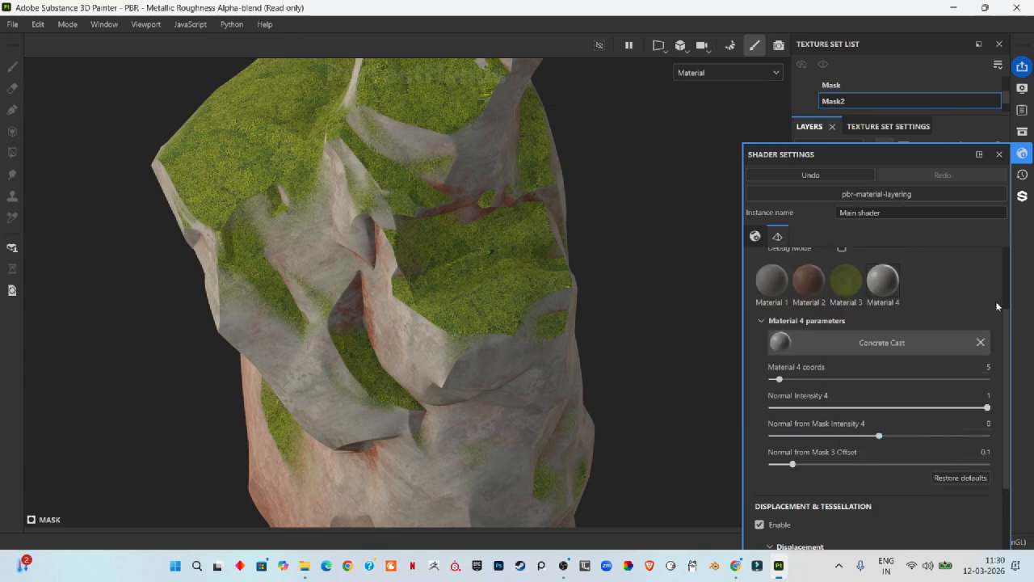
- Close the shader settings and, in the Mask3 texture set, replace the paint layer with a black-masked fill layer whose Blending mask value is 1
scroll(868, 97, "down", 1)
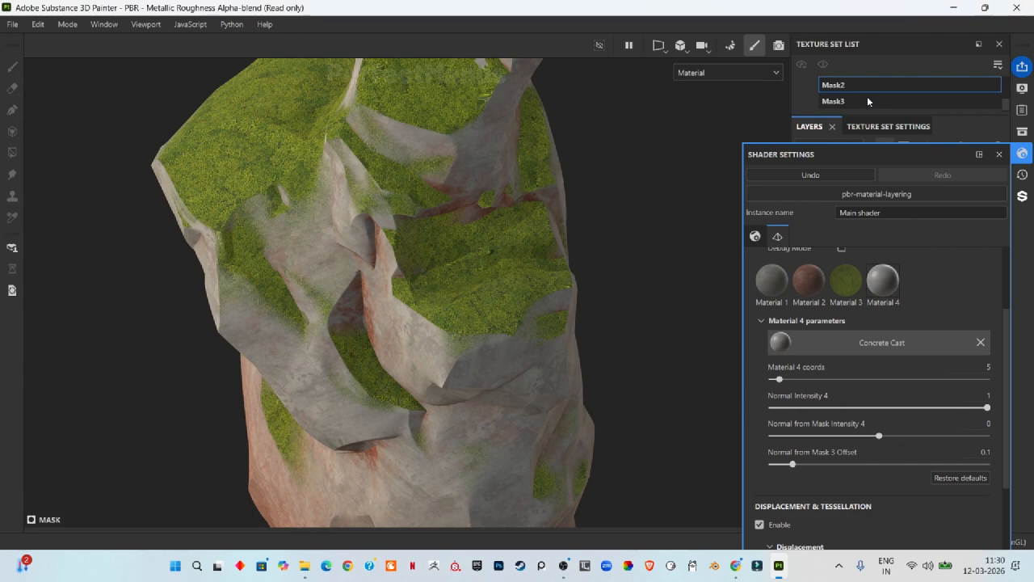
left_click(866, 101)
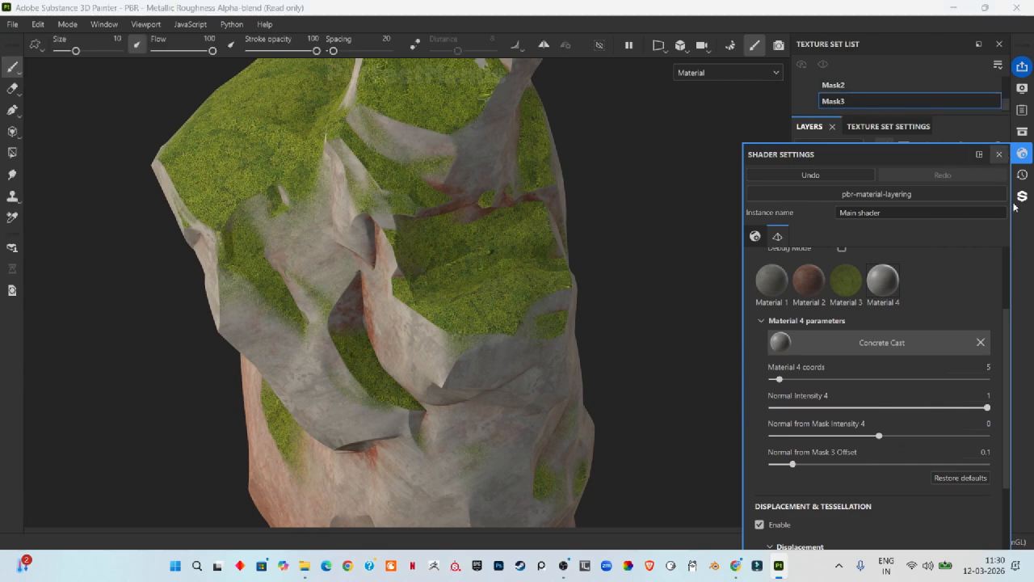
left_click(998, 153)
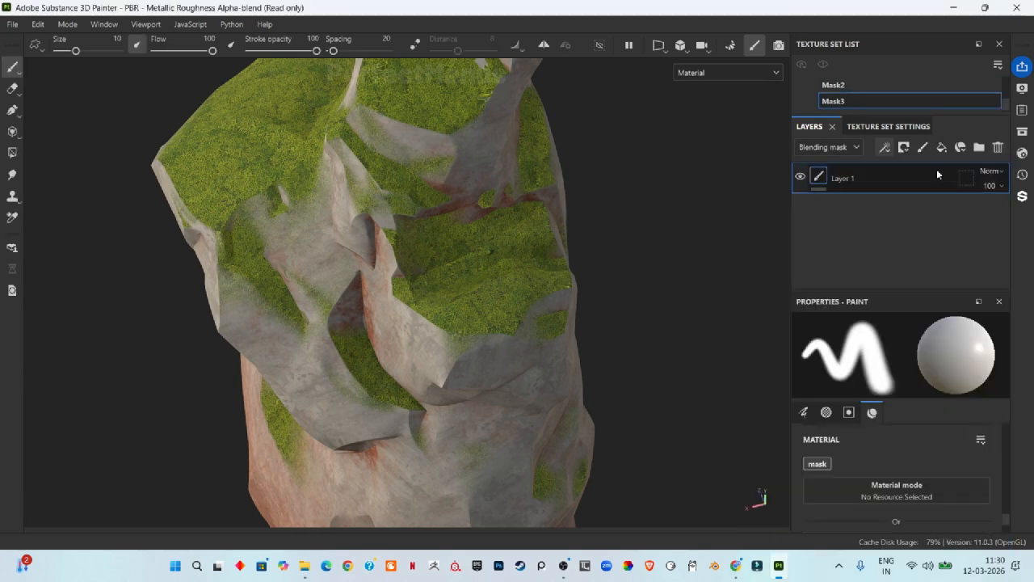
left_click(998, 147)
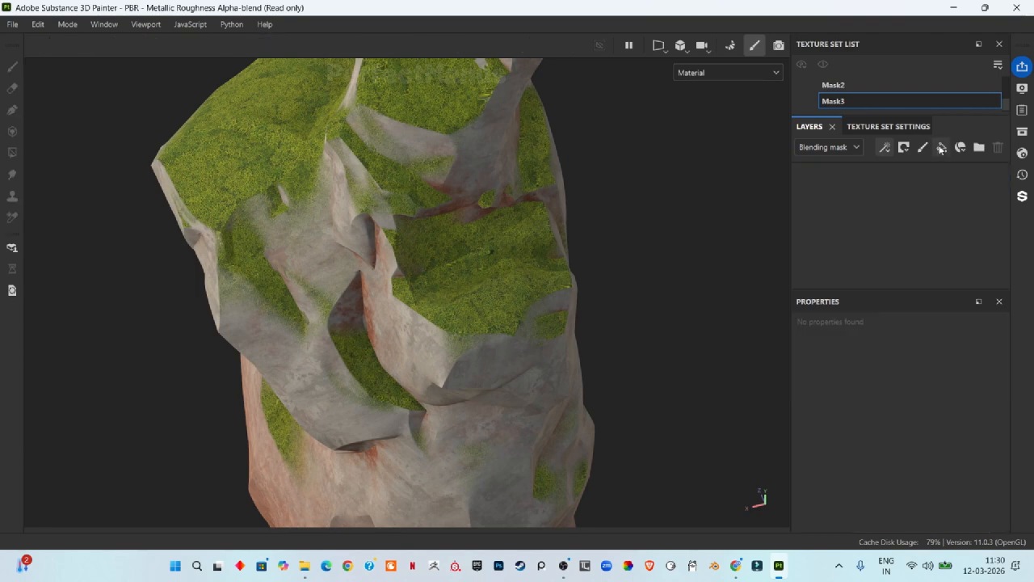
left_click(941, 147)
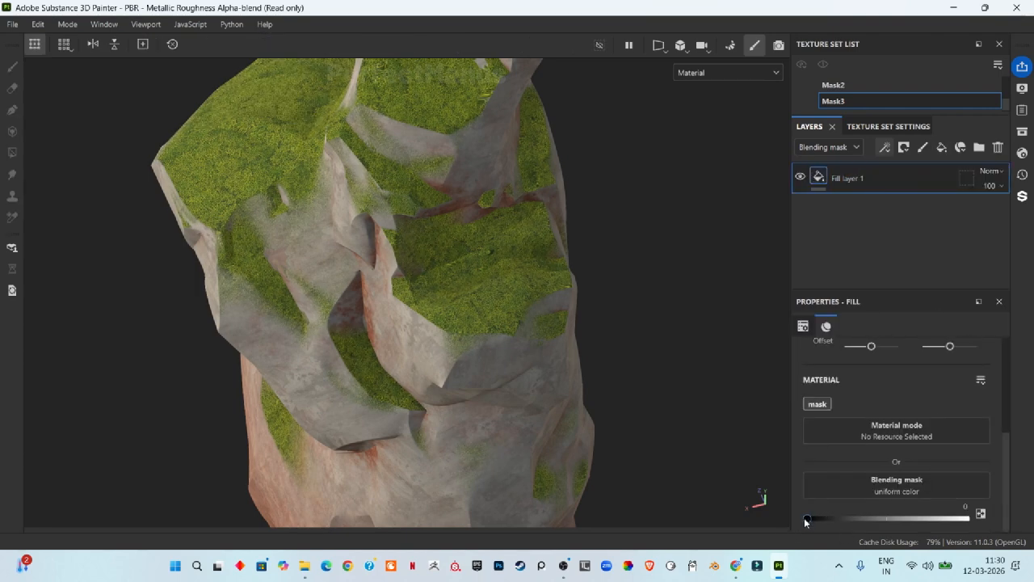
left_click_drag(807, 517, 1028, 482)
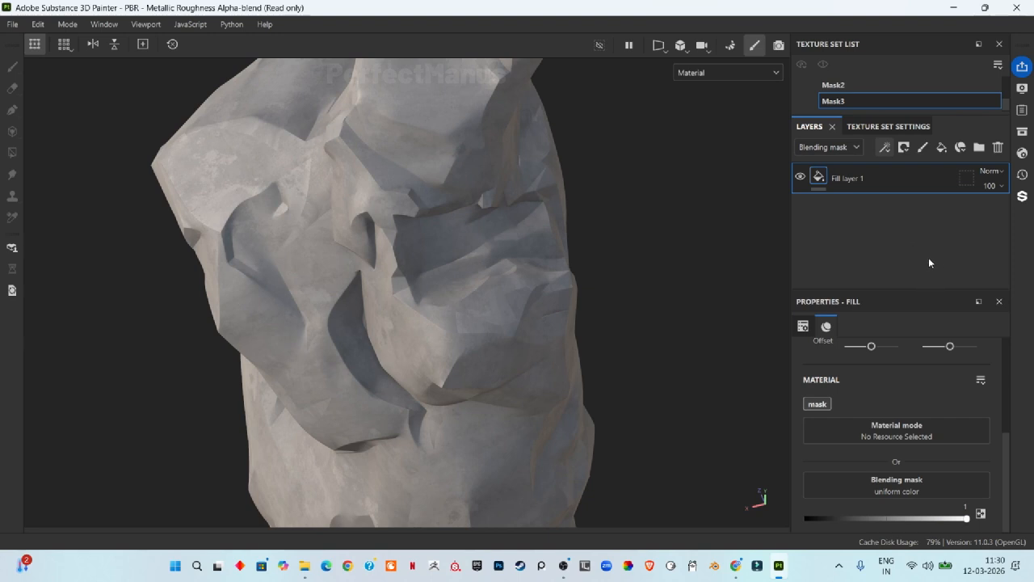
right_click(832, 179)
left_click(853, 38)
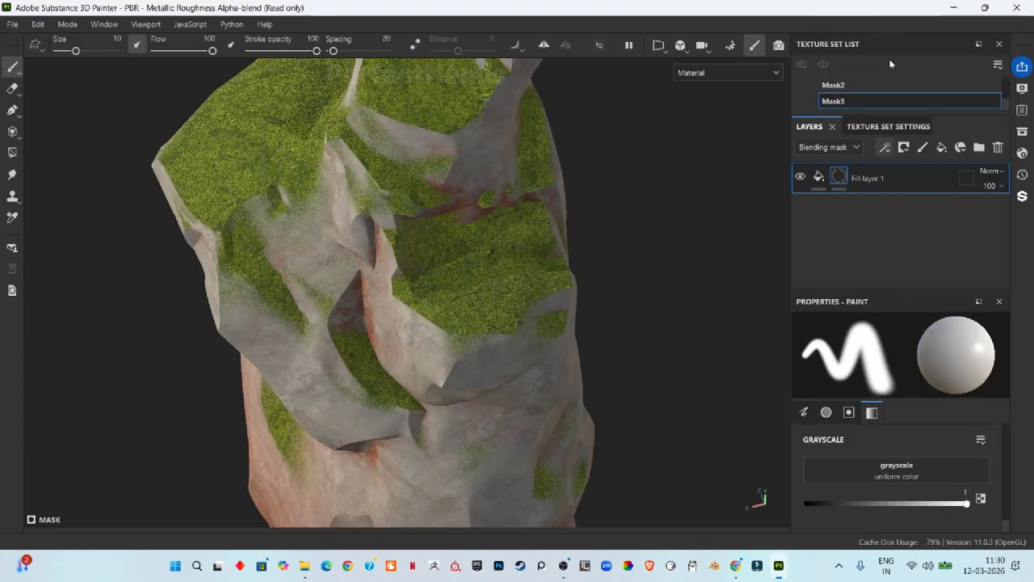
- Add a generator to the black mask of Mask3's fill layer and assign Metal Edge Wear to it
left_click(884, 147)
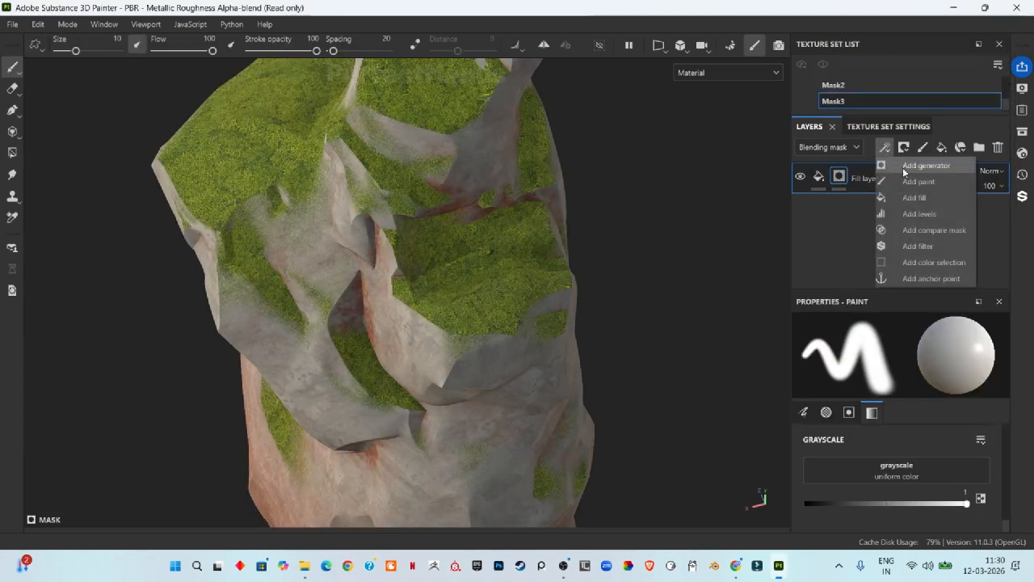
left_click(903, 168)
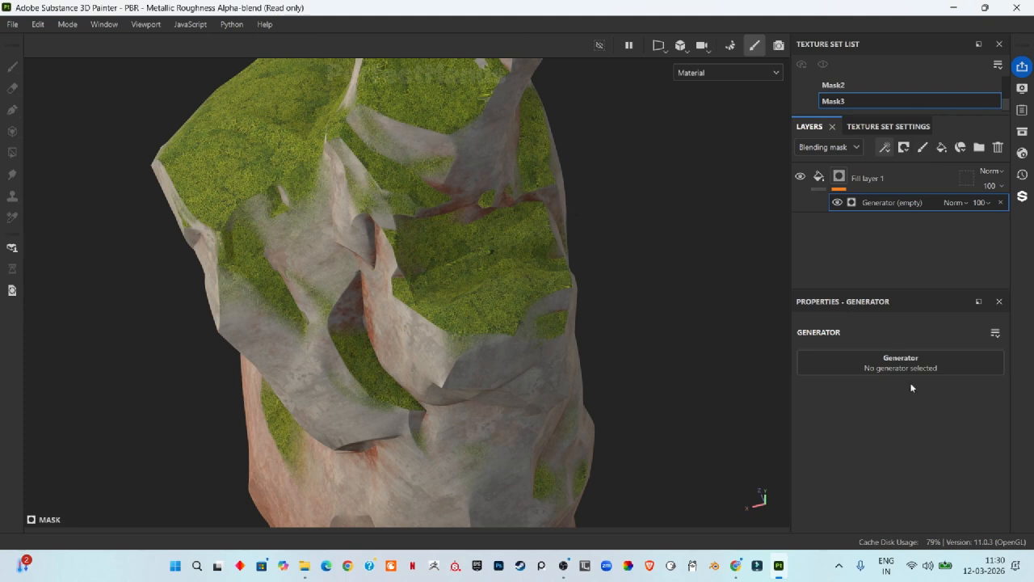
left_click(914, 362)
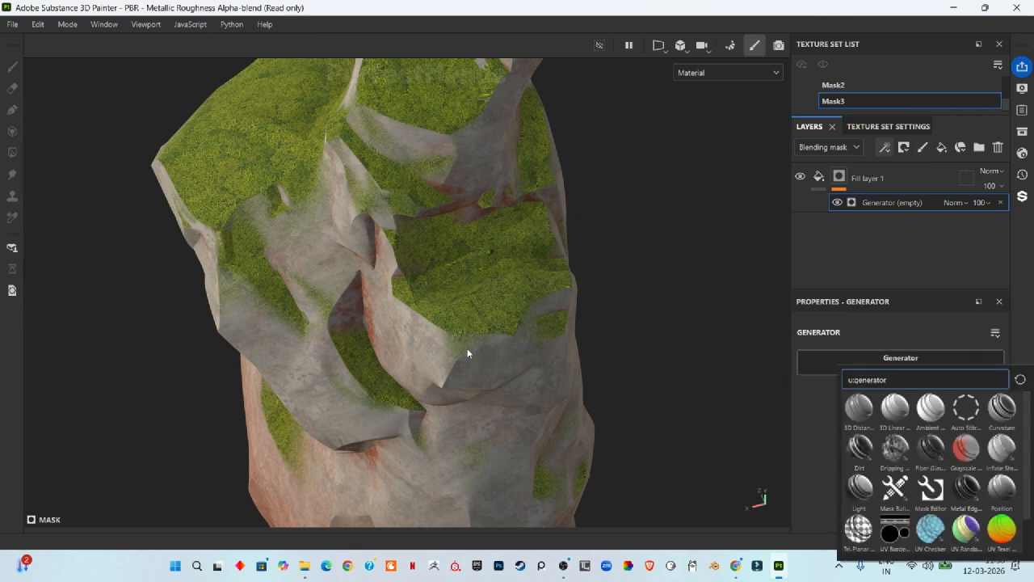
left_click(962, 501)
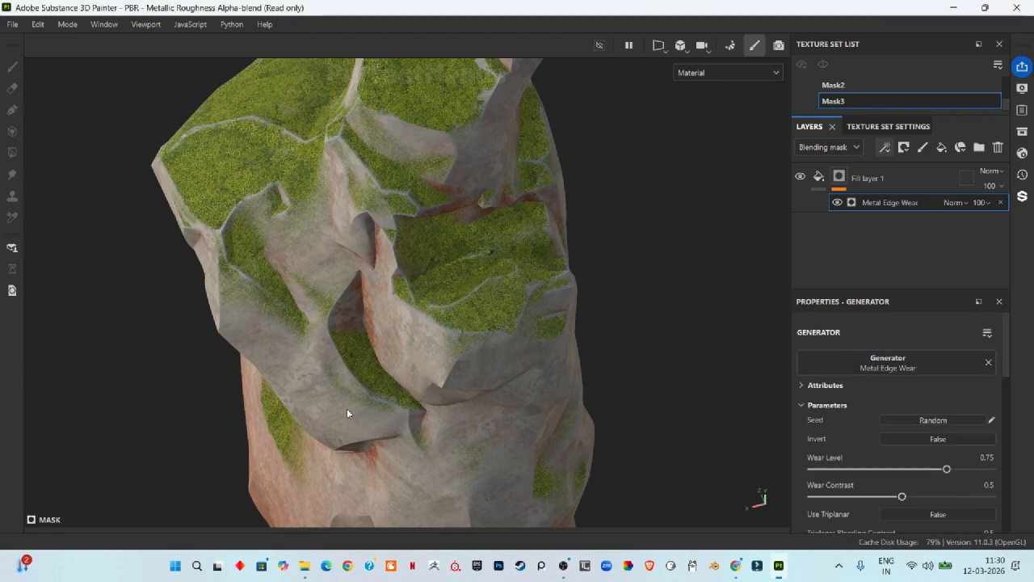
- Try a Wear Level of 0.44 and a Wear Contrast of 1 on the Metal Edge Wear generator and view the rock's edges
left_click_drag(347, 411, 186, 323, "alt")
left_click_drag(193, 415, 150, 341, "alt")
scroll(383, 143, "up", 6)
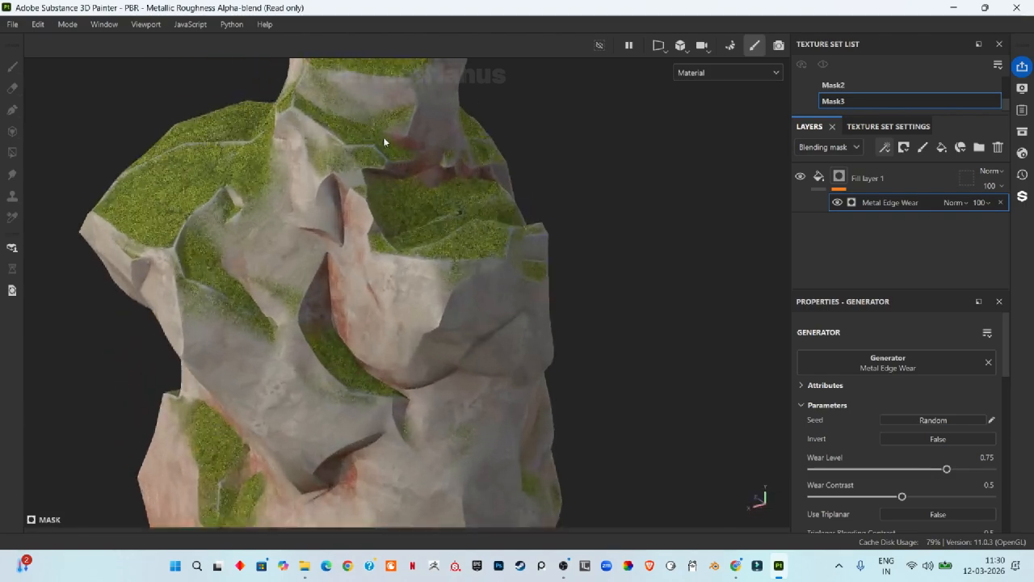
scroll(379, 179, "up", 3)
scroll(920, 383, "down", 2)
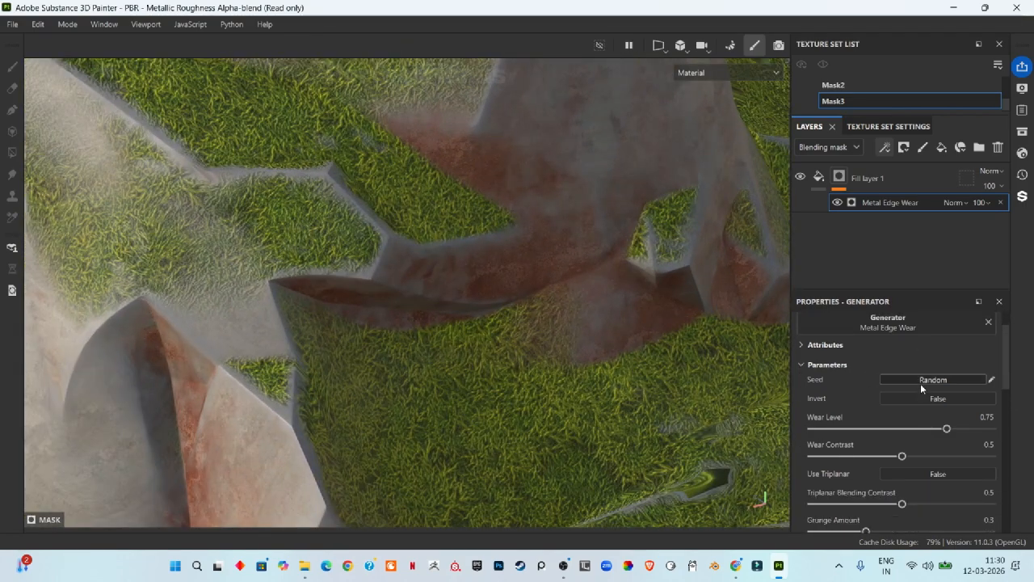
left_click_drag(945, 388, 888, 389)
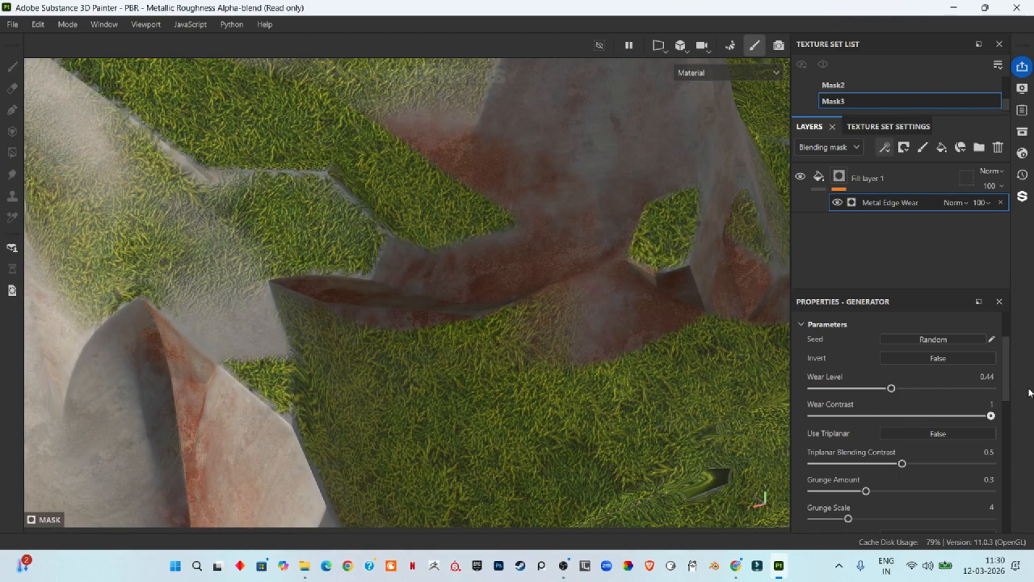
scroll(426, 302, "down", 7)
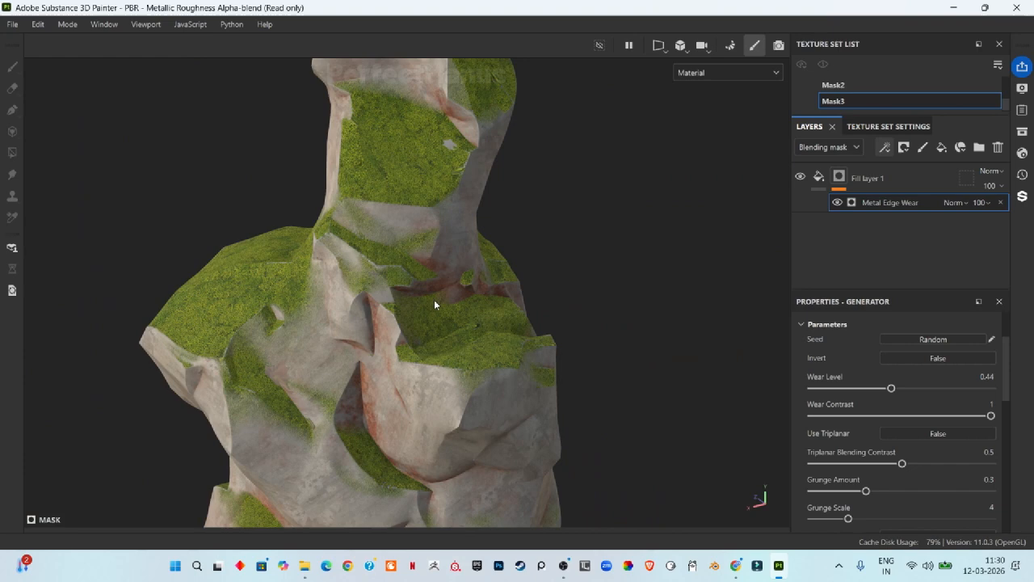
- Set both the Wear Level and the Wear Contrast of the Metal Edge Wear generator to 0.62
left_click_drag(434, 299, 557, 370, "alt")
left_click_drag(889, 392, 923, 387)
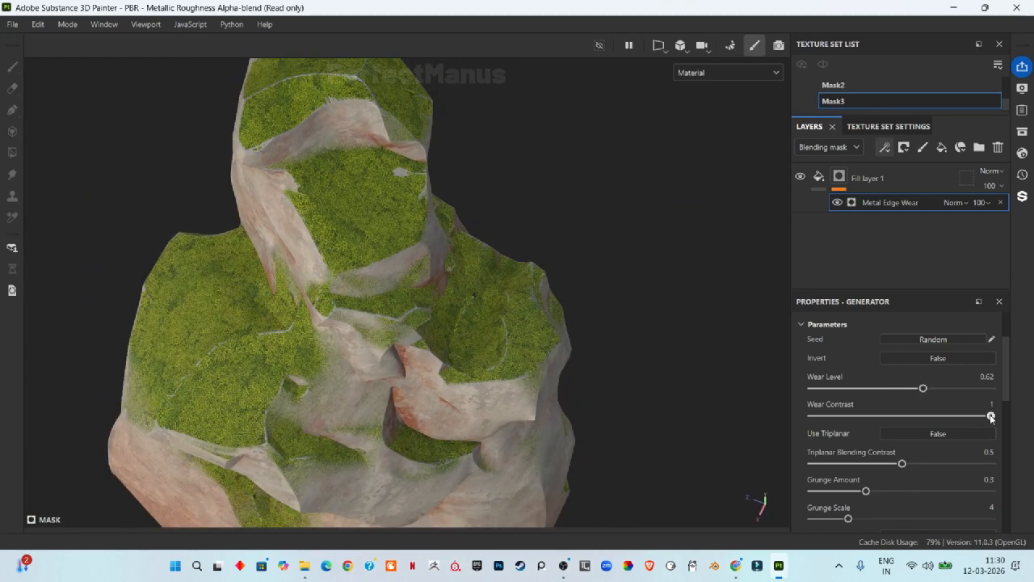
left_click_drag(990, 417, 923, 416)
- Examine the edge wear on the rock from several angles, both close up and from a distance
scroll(812, 329, "down", 1)
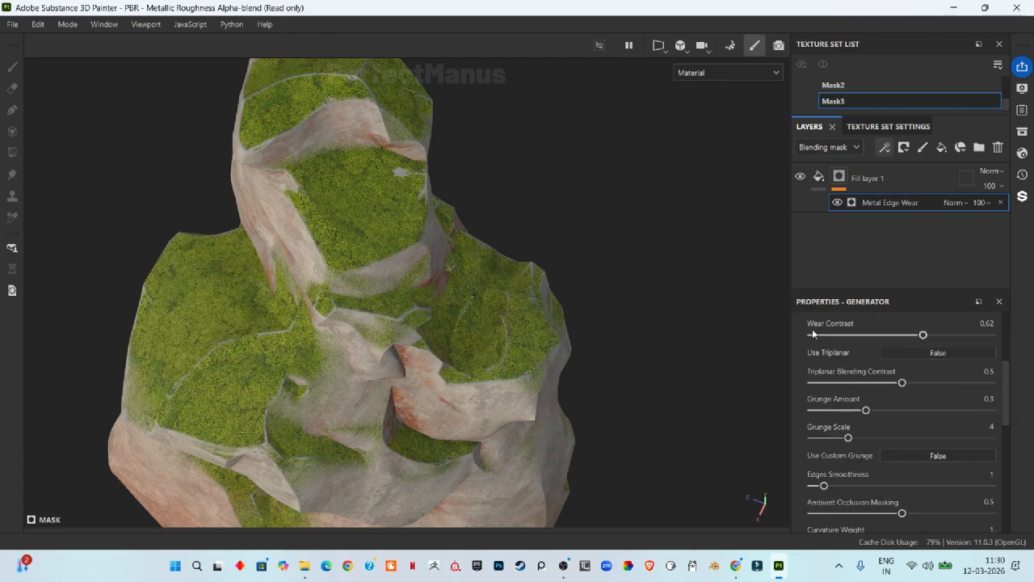
scroll(549, 270, "down", 3)
left_click_drag(549, 272, 511, 292, "alt")
scroll(487, 216, "down", 3)
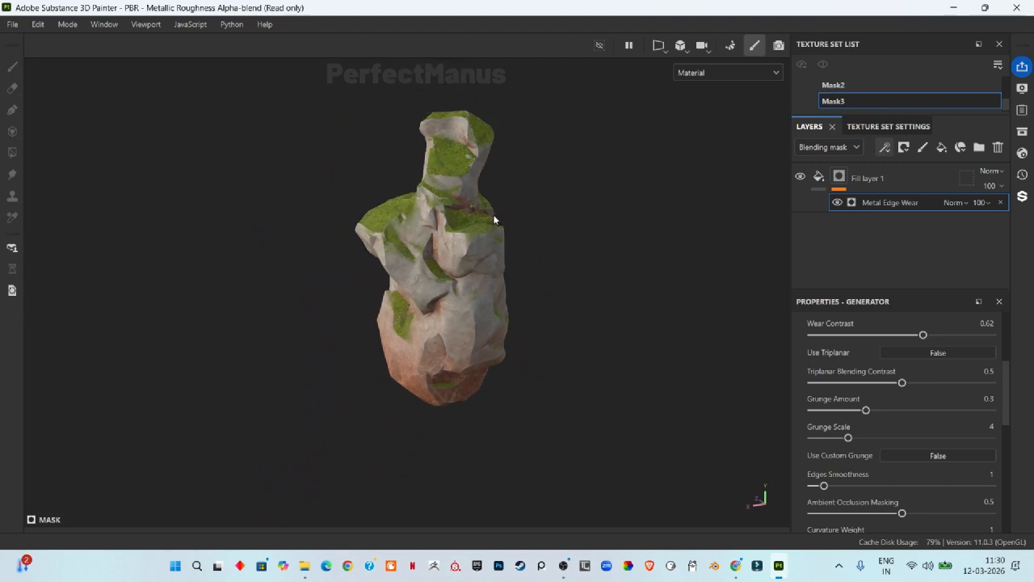
left_click_drag(522, 223, 425, 226, "alt")
scroll(413, 191, "up", 5)
scroll(413, 192, "up", 8)
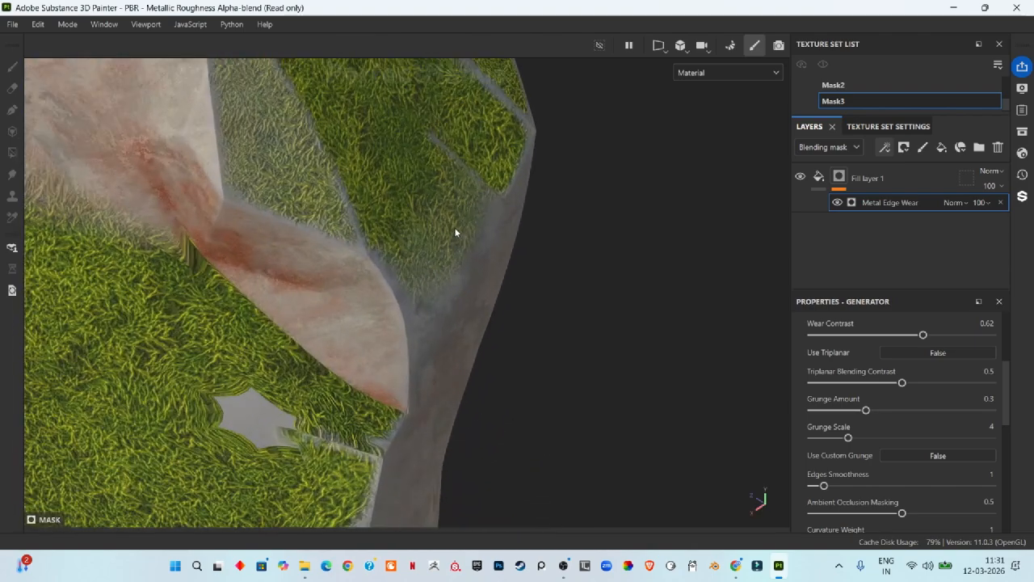
scroll(237, 286, "down", 10)
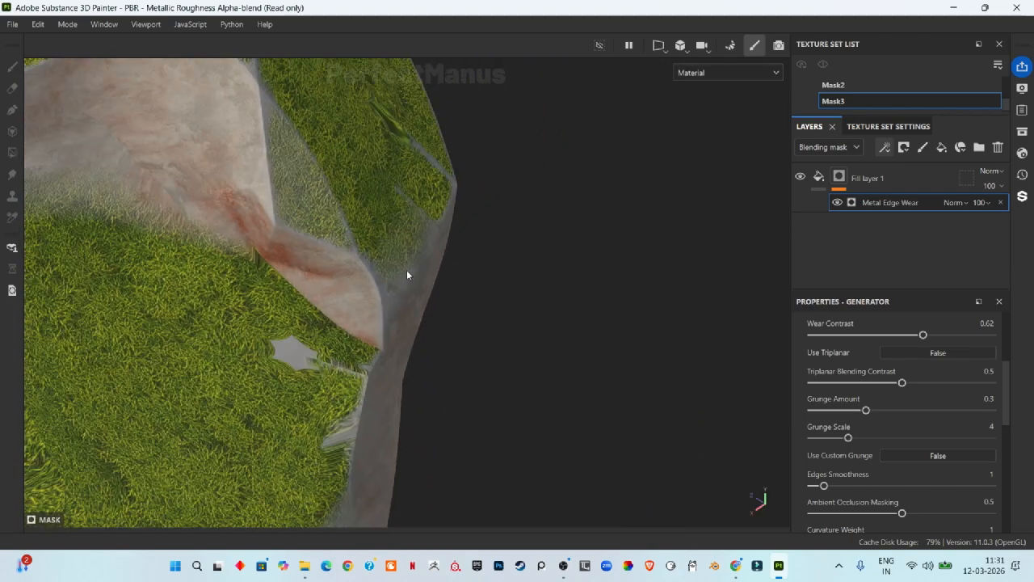
scroll(394, 320, "down", 4)
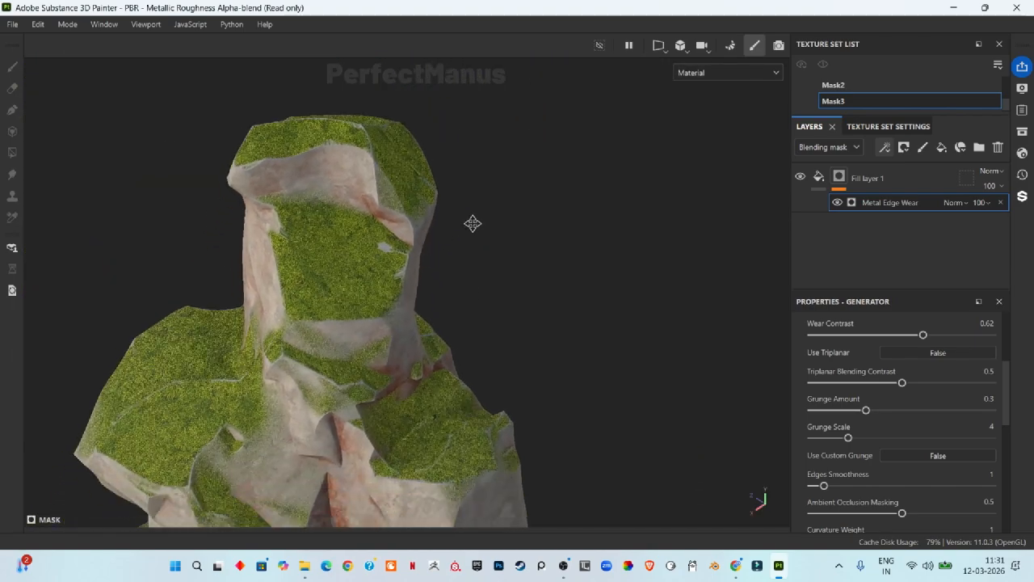